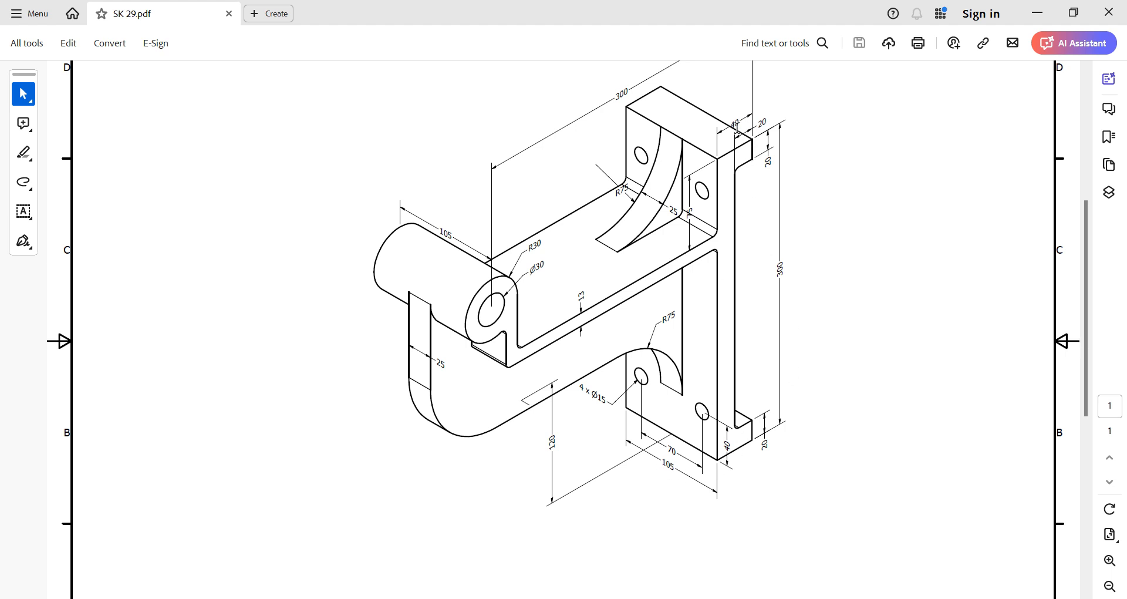
Switch to SOLIDWORKS, create a new part document and set its units to MMGS (millimeter, gram, second).
{"action": "left_click", "coordinate": [756, 598]}
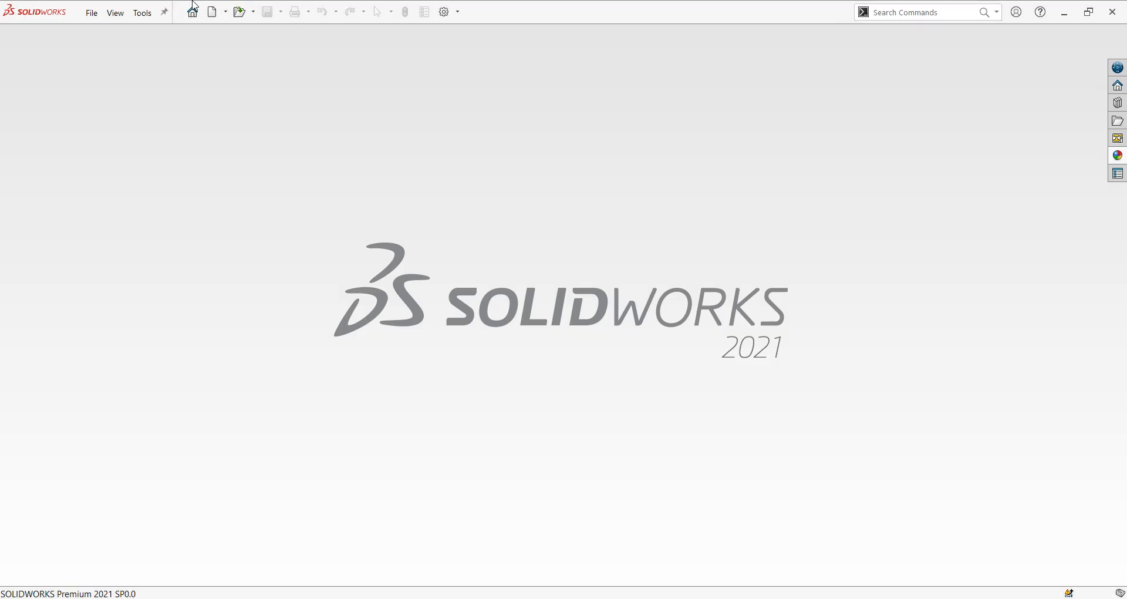
{"action": "left_click", "coordinate": [92, 13]}
{"action": "left_click", "coordinate": [150, 38]}
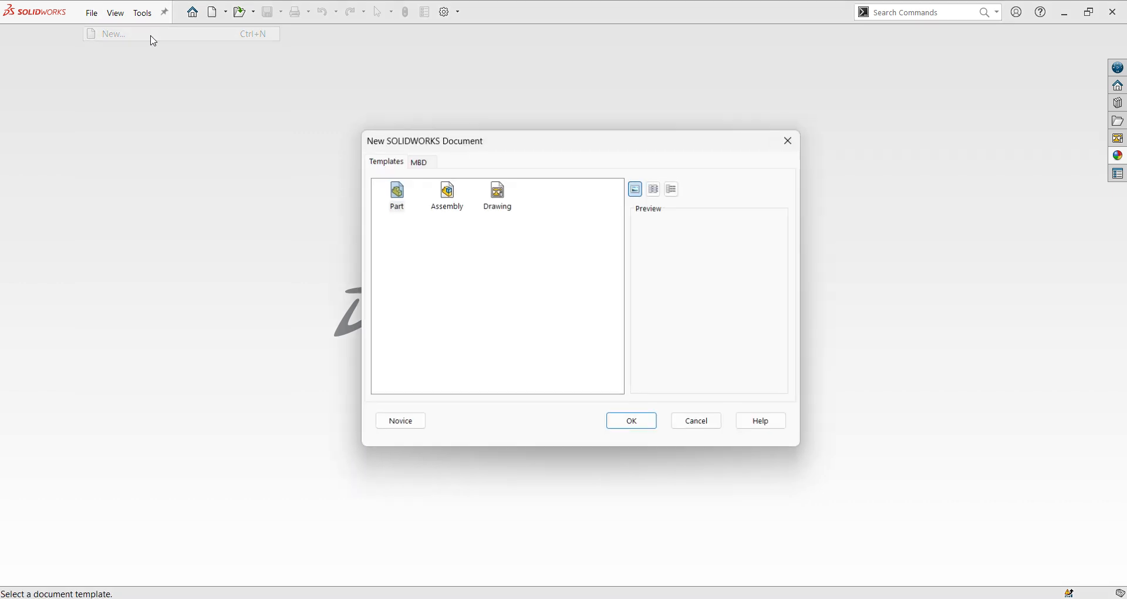
{"action": "left_click", "coordinate": [644, 423]}
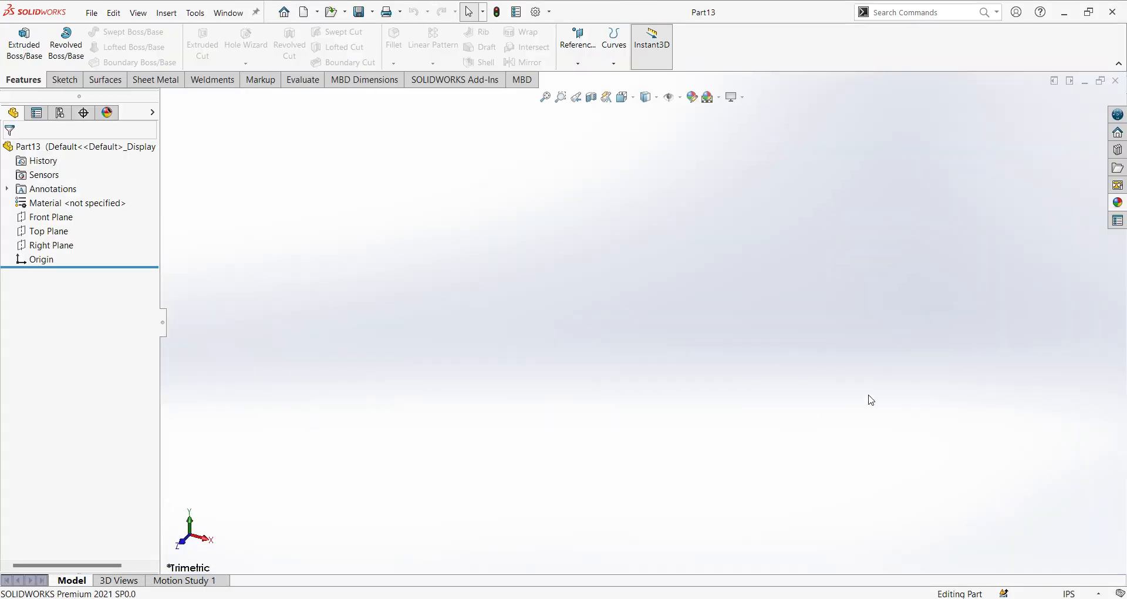
{"action": "left_click", "coordinate": [1084, 588]}
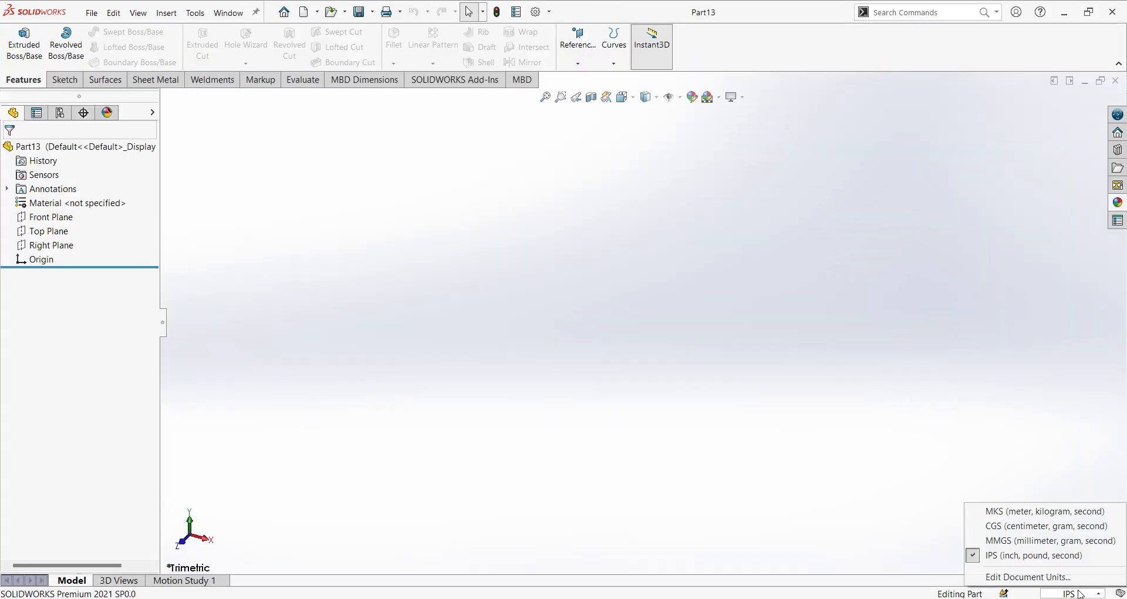
{"action": "left_click", "coordinate": [1064, 539]}
Start an Extruded Boss/Base on the Right Plane and sketch a closed C-shaped line profile about 84 mm tall.
{"action": "left_click", "coordinate": [25, 36]}
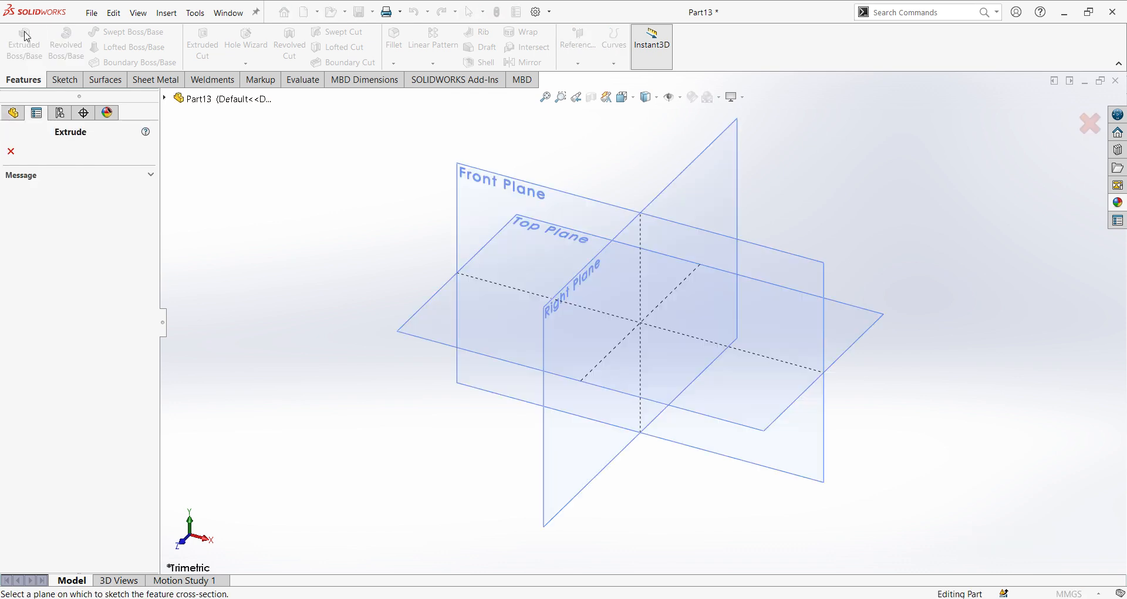
{"action": "left_click", "coordinate": [553, 306]}
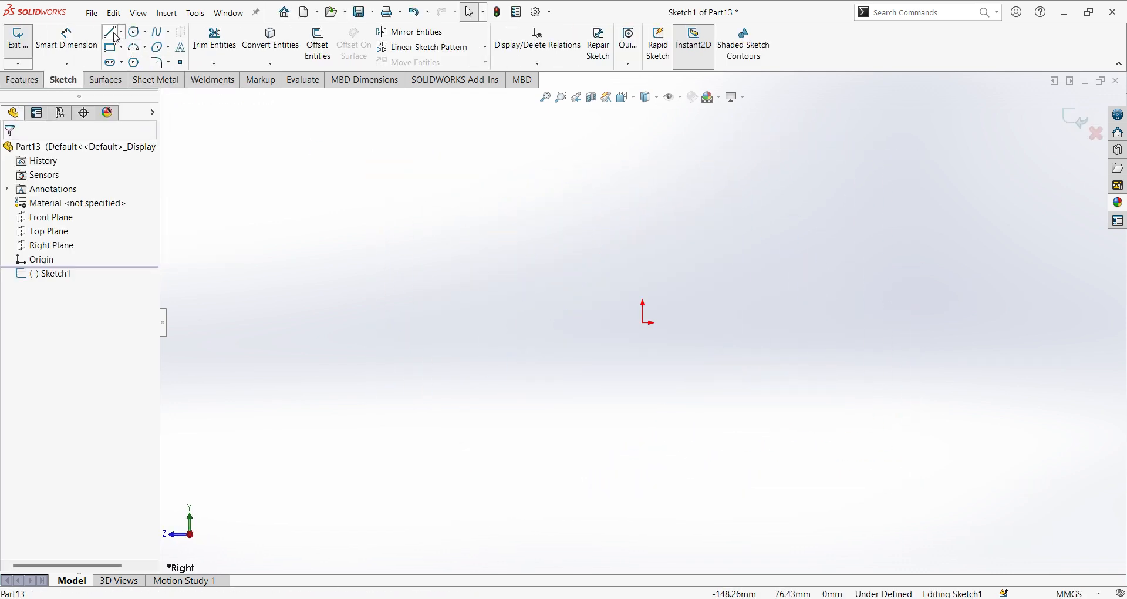
{"action": "left_click", "coordinate": [110, 32]}
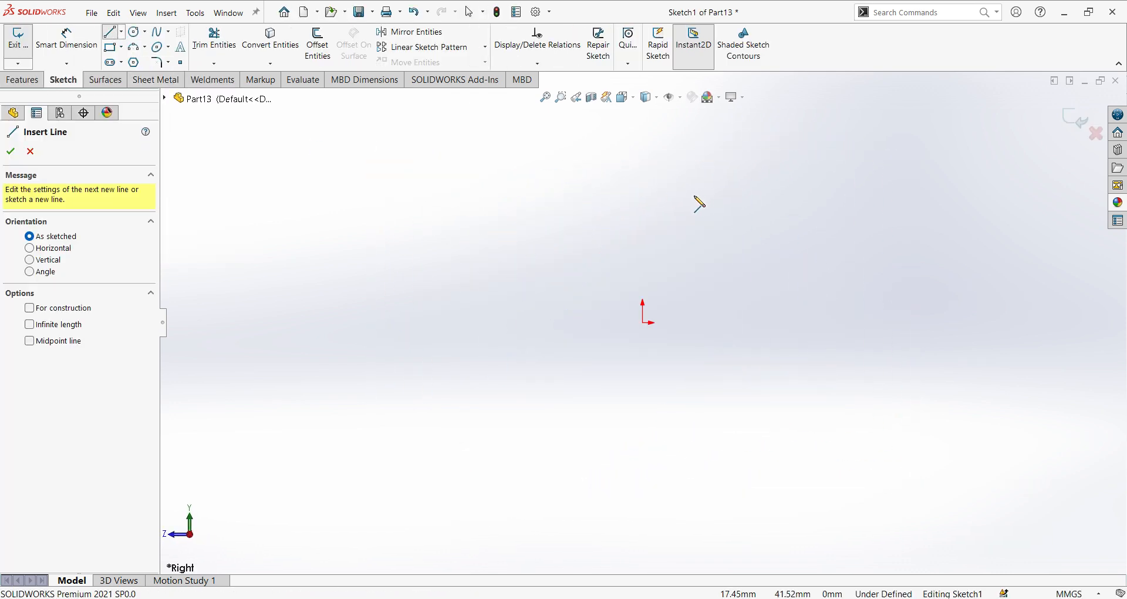
{"action": "left_click", "coordinate": [643, 174]}
{"action": "left_click", "coordinate": [585, 174]}
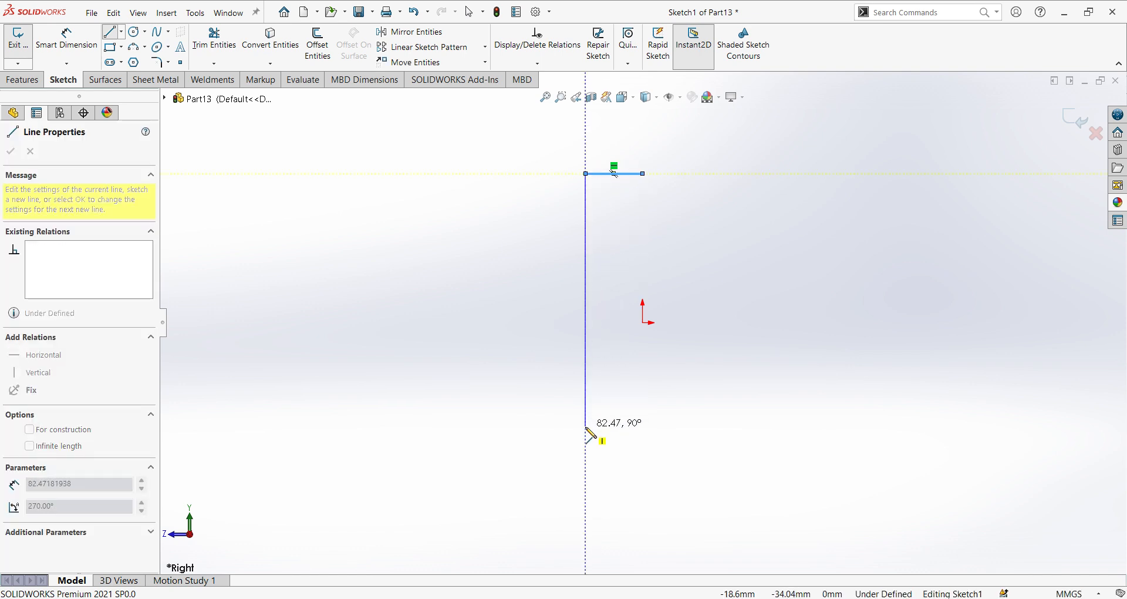
{"action": "left_click", "coordinate": [585, 430]}
{"action": "left_click", "coordinate": [643, 430]}
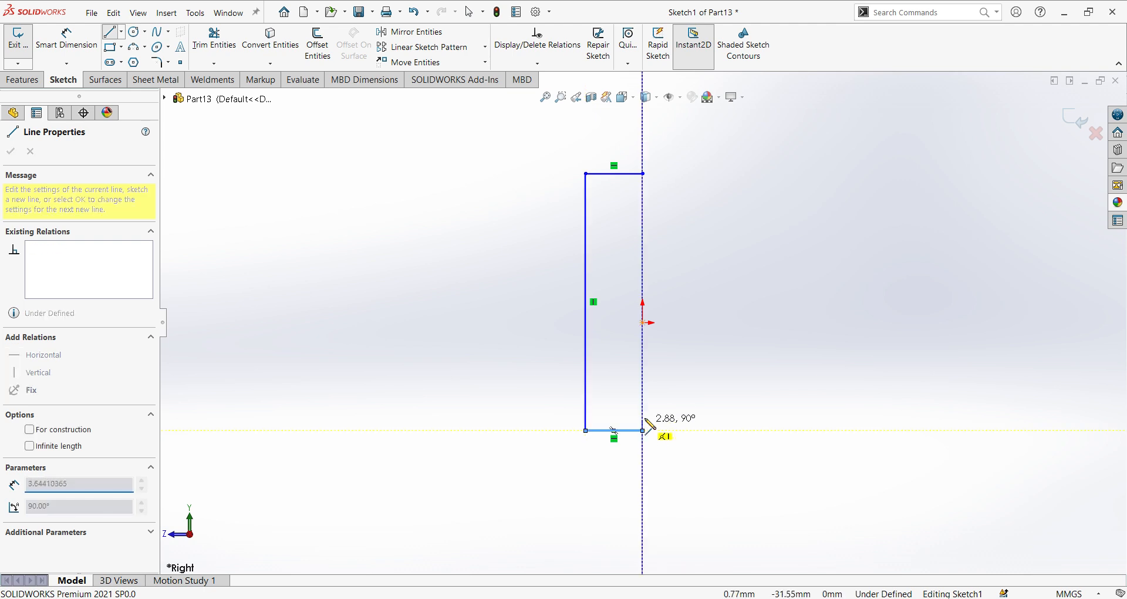
{"action": "left_click", "coordinate": [615, 407]}
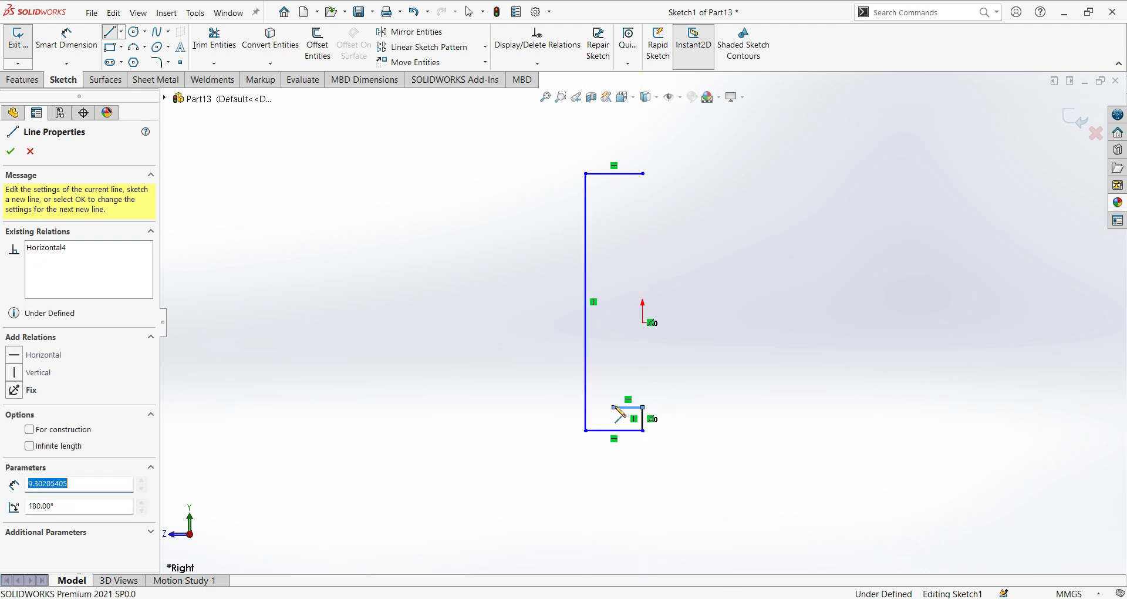
{"action": "left_click", "coordinate": [614, 188]}
{"action": "left_click", "coordinate": [643, 188]}
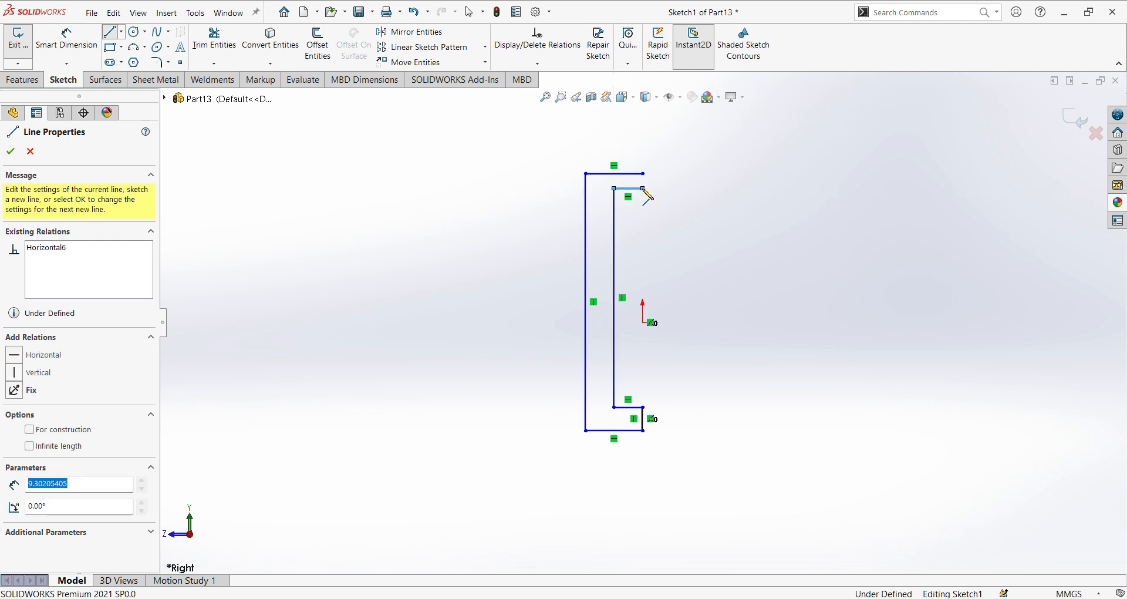
{"action": "left_click", "coordinate": [643, 173]}
Dimension the profile's long outer vertical line to 300 mm.
{"action": "right_click", "coordinate": [643, 180]}
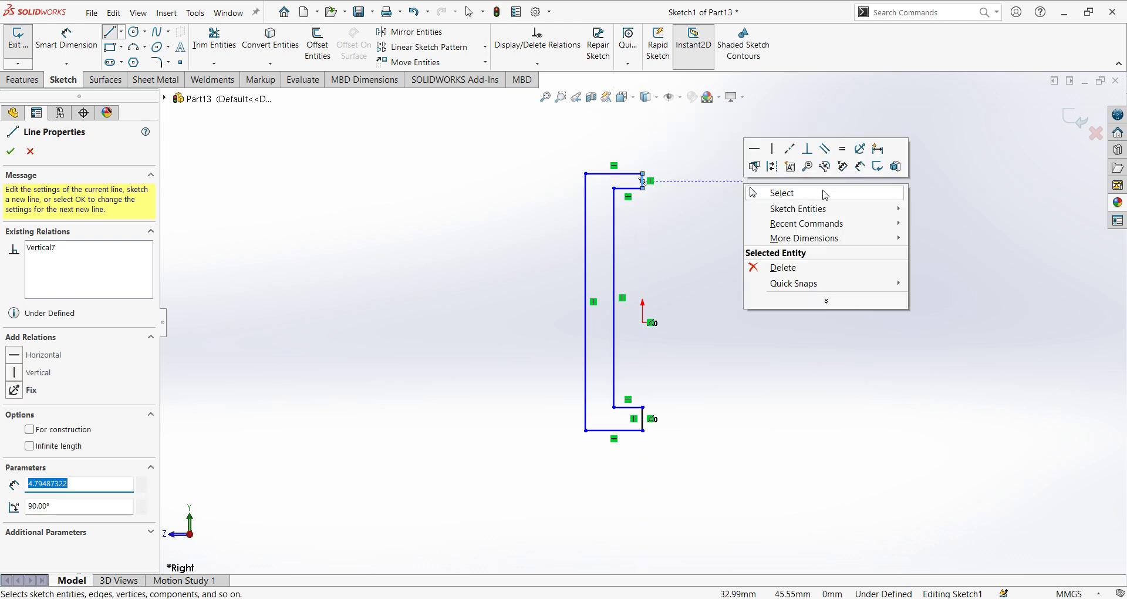
{"action": "left_click", "coordinate": [861, 166]}
{"action": "left_click", "coordinate": [585, 251]}
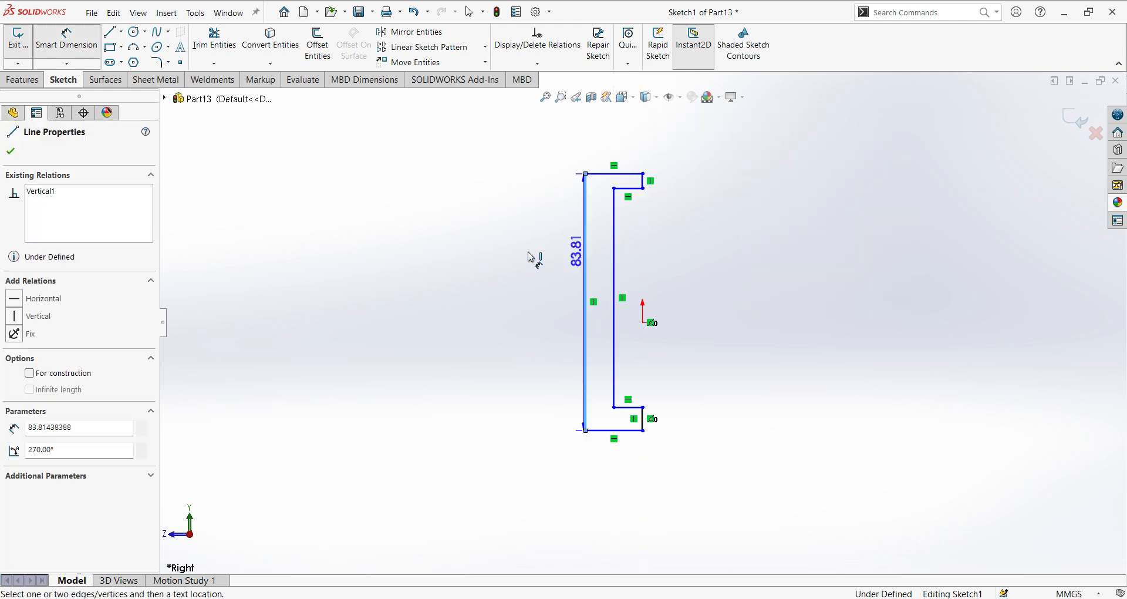
{"action": "left_click", "coordinate": [528, 326]}
{"action": "type", "text": "30"}
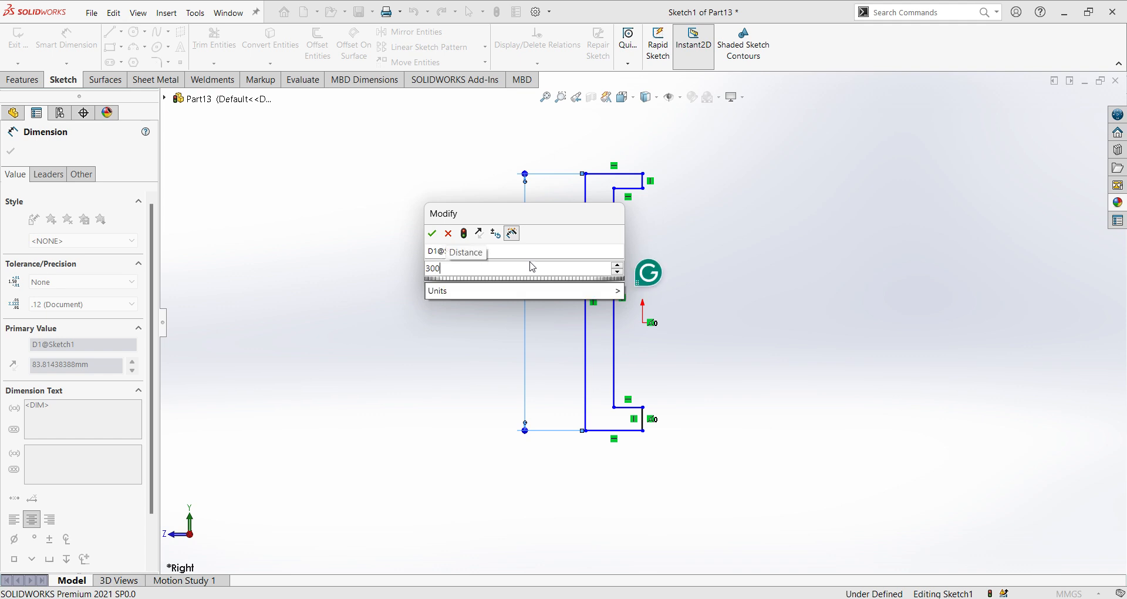
{"action": "type", "text": "0"}
{"action": "key", "text": "Return"}
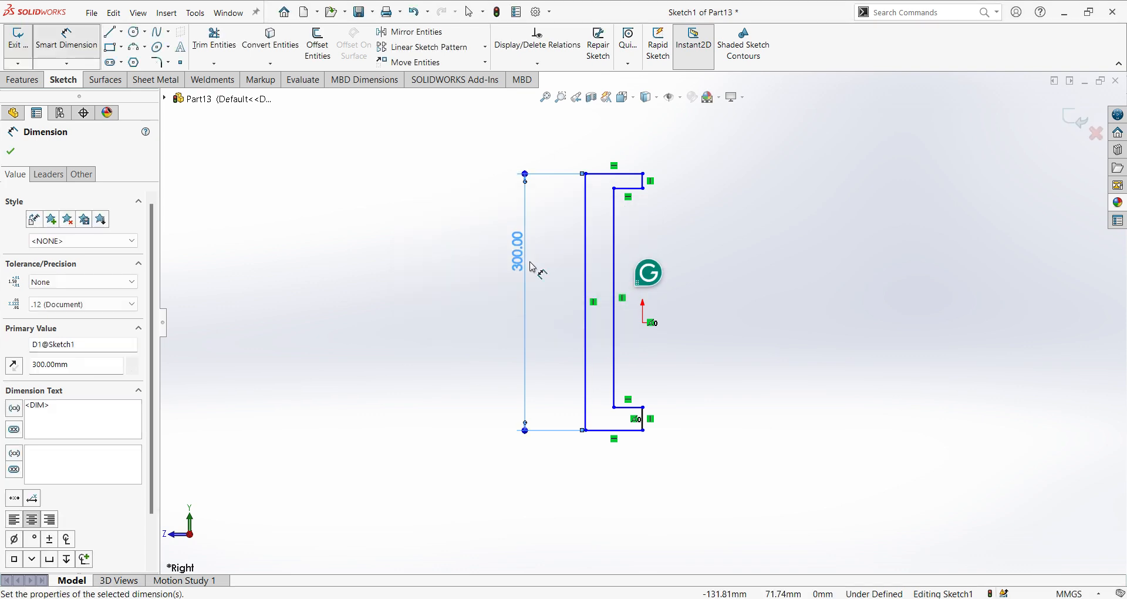
Dimension the profile's top edge to 40 mm and the underside of the upper lip to 20 mm.
{"action": "left_click", "coordinate": [626, 176]}
{"action": "left_click", "coordinate": [620, 156]}
{"action": "type", "text": "40"}
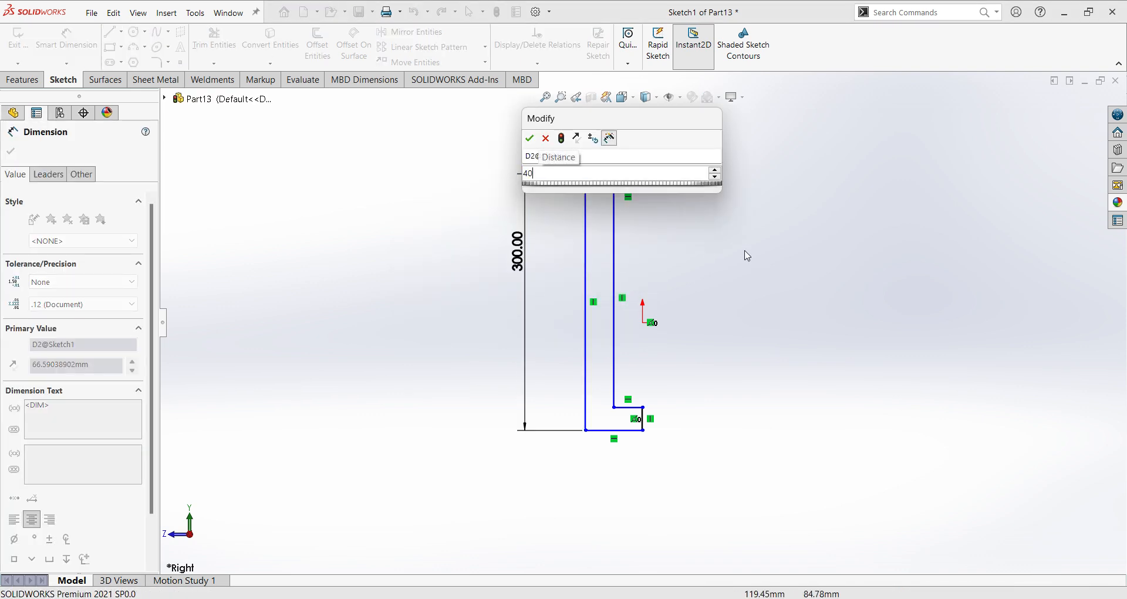
{"action": "key", "text": "Return"}
{"action": "scroll", "coordinate": [697, 211], "scroll_direction": "down", "scroll_amount": 8}
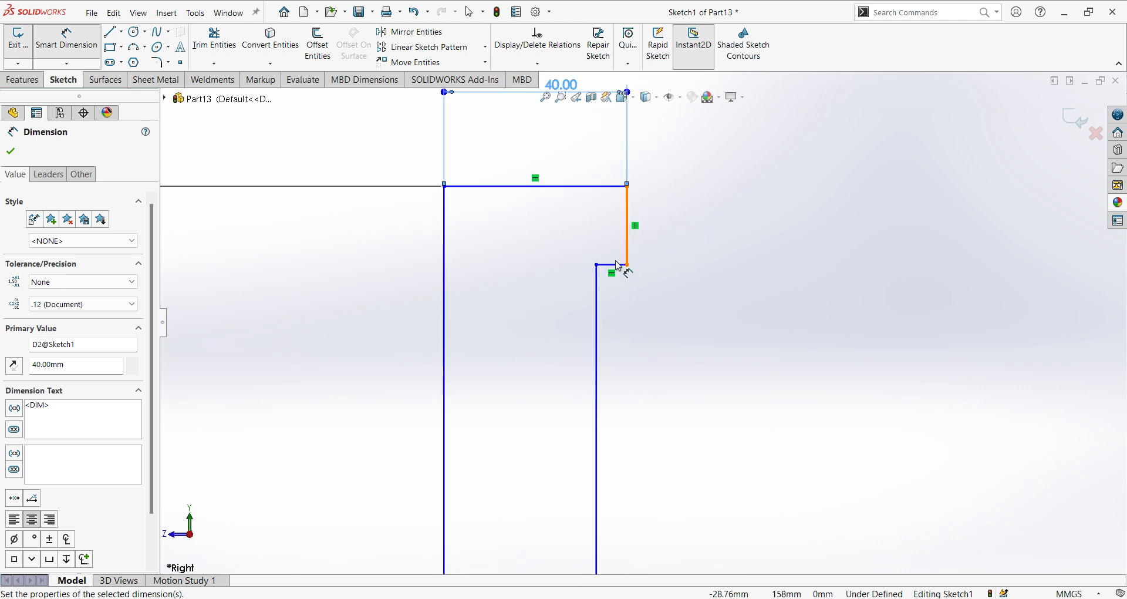
{"action": "left_click", "coordinate": [621, 273]}
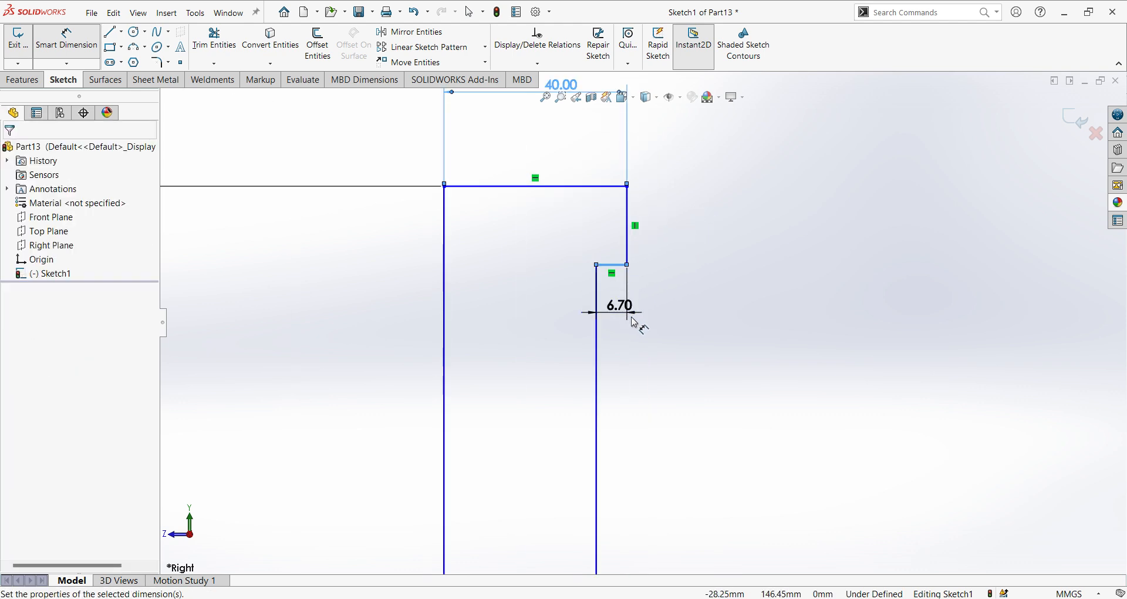
{"action": "left_click", "coordinate": [633, 322]}
{"action": "type", "text": "20"}
{"action": "key", "text": "Return"}
Dimension the height of the upper lip's short vertical end to 20 mm.
{"action": "scroll", "coordinate": [654, 378], "scroll_direction": "up", "scroll_amount": 5}
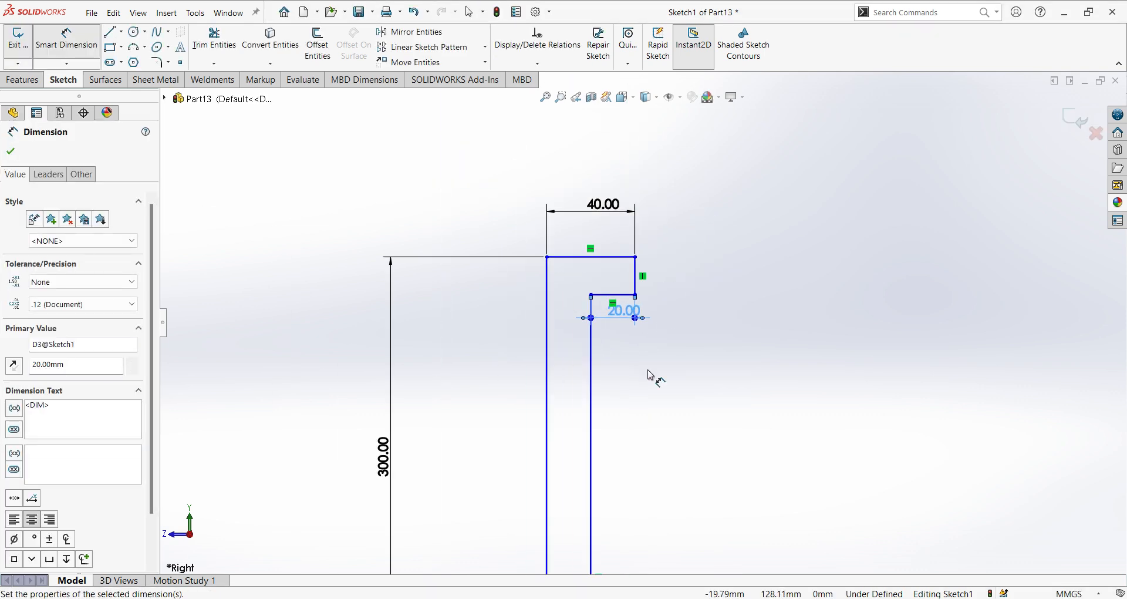
{"action": "scroll", "coordinate": [629, 460], "scroll_direction": "down", "scroll_amount": 3}
{"action": "scroll", "coordinate": [643, 441], "scroll_direction": "up", "scroll_amount": 3}
{"action": "scroll", "coordinate": [645, 434], "scroll_direction": "down", "scroll_amount": 2}
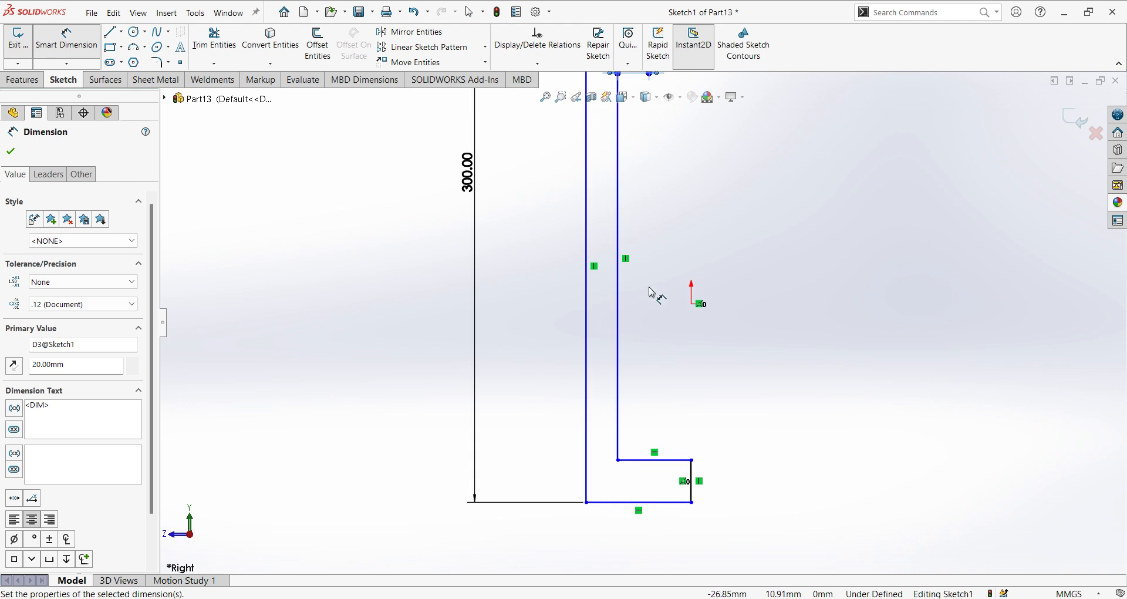
{"action": "scroll", "coordinate": [649, 276], "scroll_direction": "up", "scroll_amount": 2}
{"action": "scroll", "coordinate": [645, 132], "scroll_direction": "down", "scroll_amount": 3}
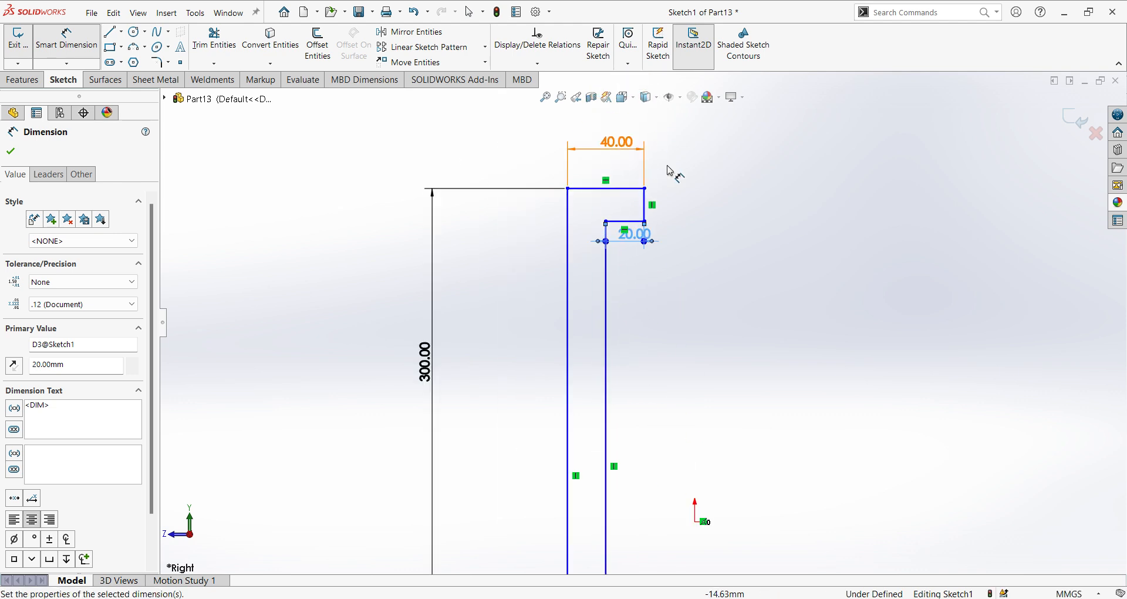
{"action": "left_click", "coordinate": [646, 207]}
{"action": "left_click", "coordinate": [667, 211]}
{"action": "type", "text": "20"}
{"action": "key", "text": "Return"}
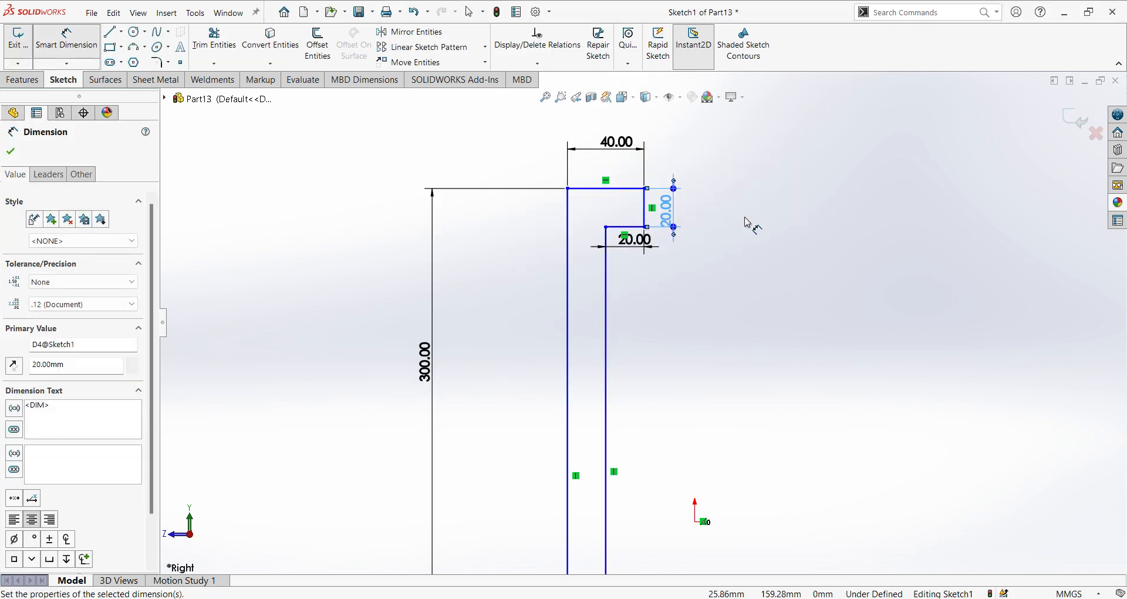
Dimension the height of the lower lip's short vertical end to 20 mm and leave the dimension tool.
{"action": "scroll", "coordinate": [747, 224], "scroll_direction": "up", "scroll_amount": 4}
{"action": "scroll", "coordinate": [670, 449], "scroll_direction": "down", "scroll_amount": 1}
{"action": "scroll", "coordinate": [671, 450], "scroll_direction": "down", "scroll_amount": 3}
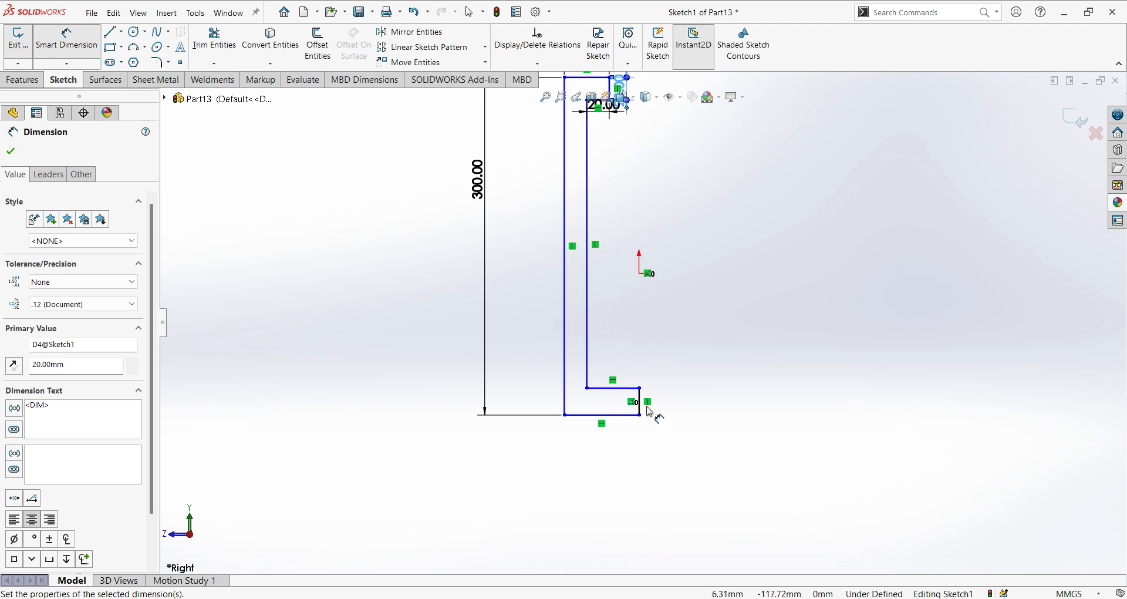
{"action": "left_click", "coordinate": [644, 407]}
{"action": "left_click", "coordinate": [681, 404]}
{"action": "type", "text": "20"}
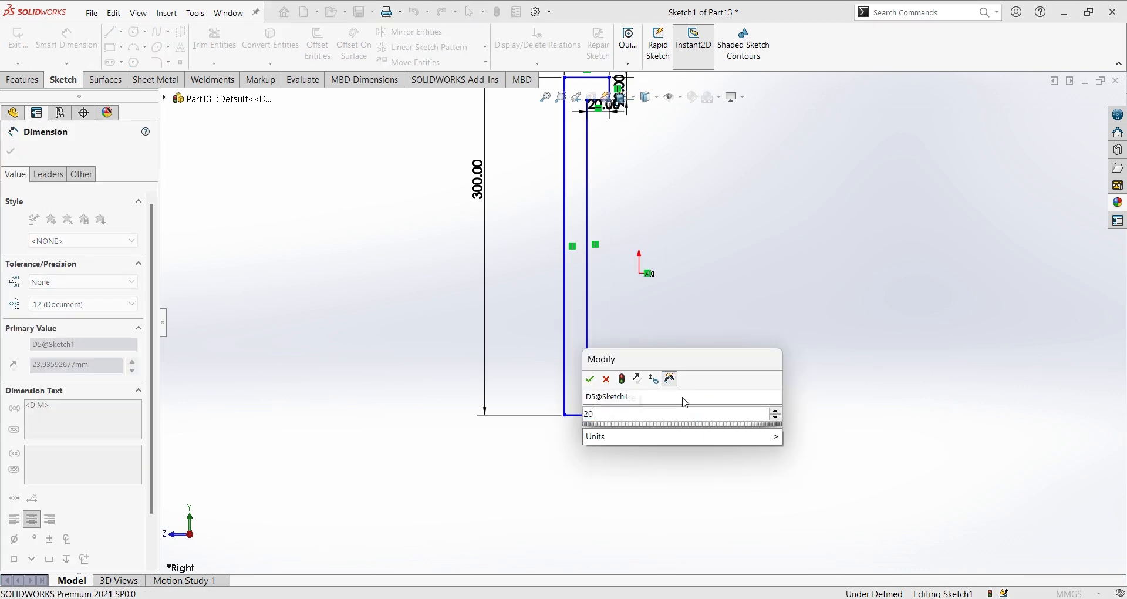
{"action": "key", "text": "Return"}
{"action": "key", "text": "Escape"}
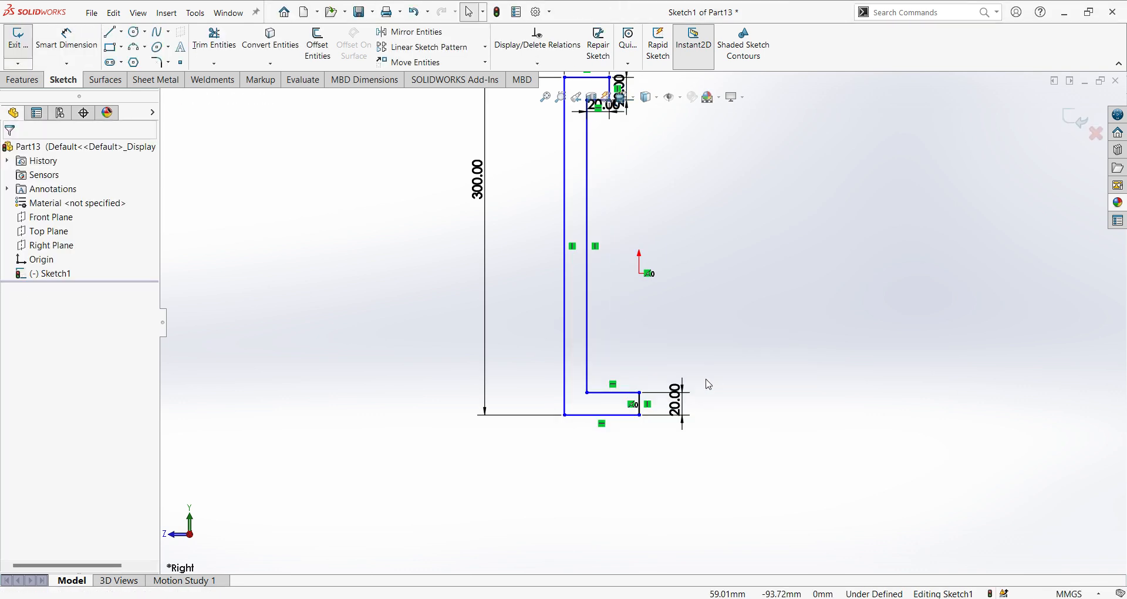
Add a Vertical relation between the inner end corners of the lower and upper lips.
{"action": "left_click", "coordinate": [640, 392]}
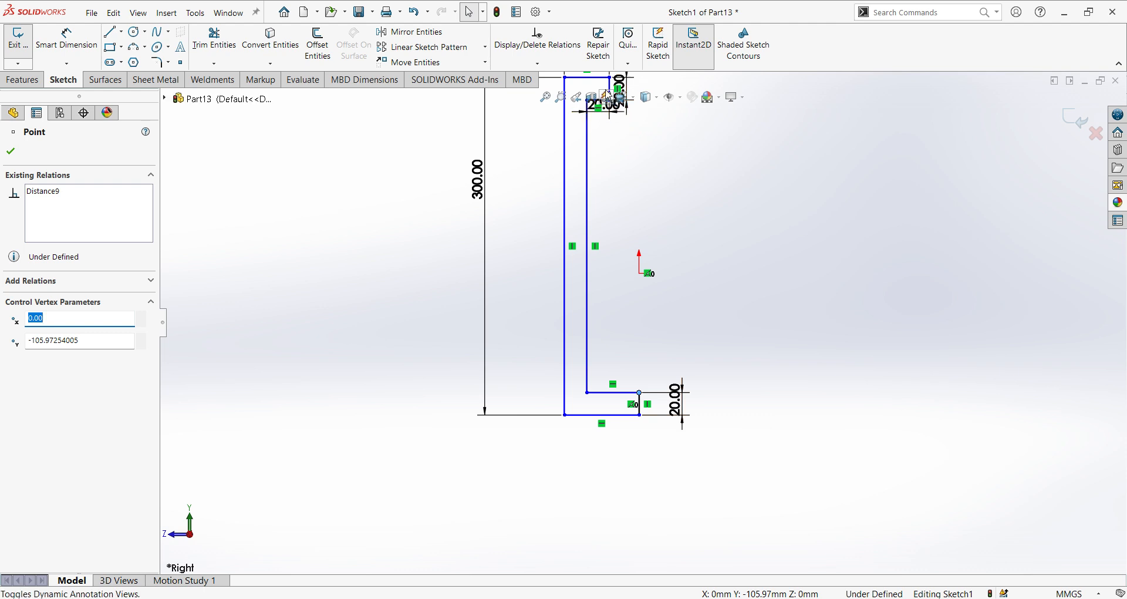
{"action": "scroll", "coordinate": [608, 97], "scroll_direction": "down", "scroll_amount": 4}
{"action": "left_click", "coordinate": [625, 175], "text": "ctrl"}
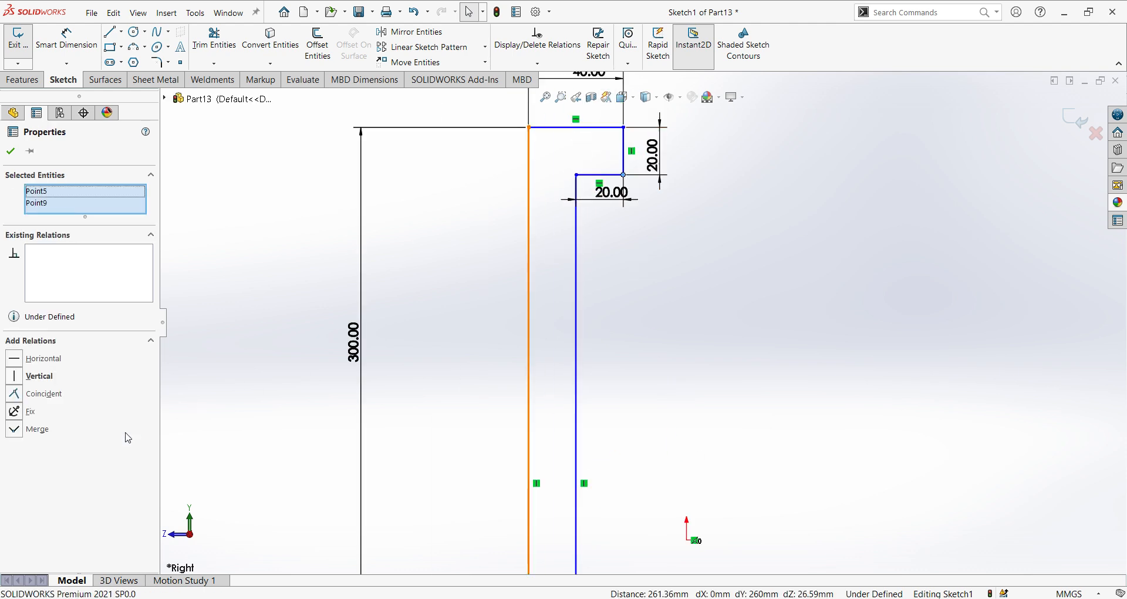
{"action": "left_click", "coordinate": [14, 376]}
Add a Horizontal relation between the origin and the midpoint of the long outer vertical line.
{"action": "scroll", "coordinate": [571, 320], "scroll_direction": "up", "scroll_amount": 5}
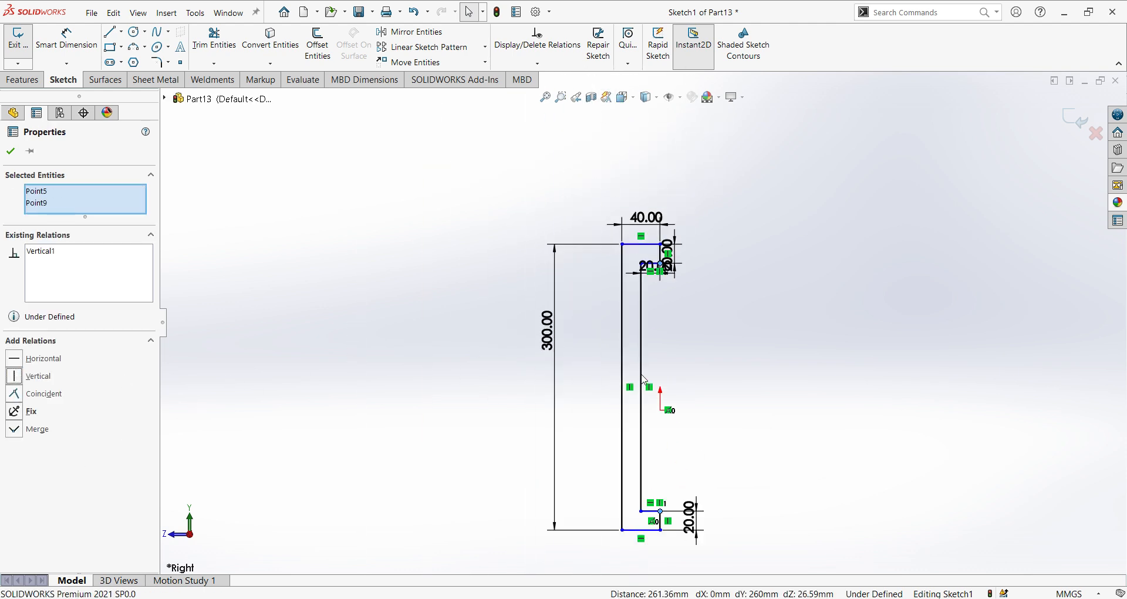
{"action": "scroll", "coordinate": [661, 499], "scroll_direction": "down", "scroll_amount": 3}
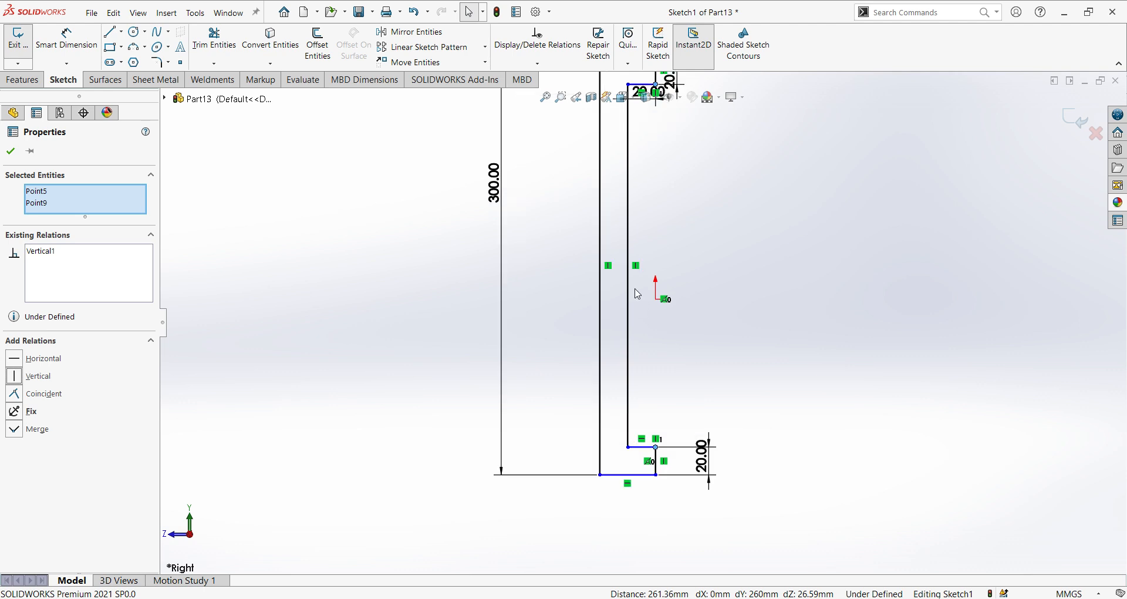
{"action": "left_click", "coordinate": [660, 300]}
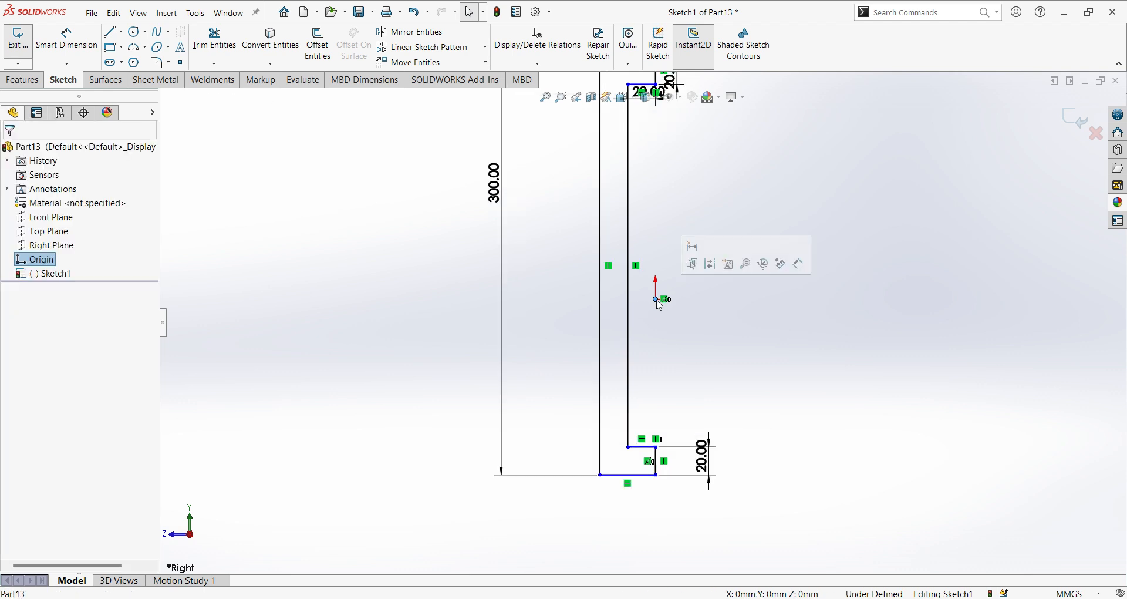
{"action": "left_click", "coordinate": [601, 267], "text": "ctrl"}
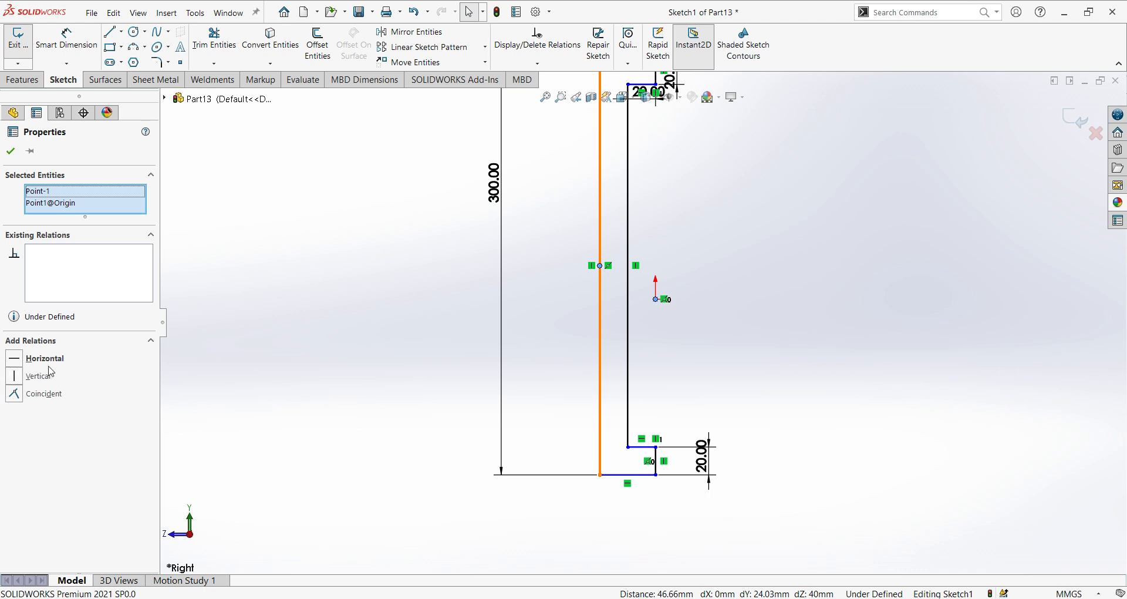
{"action": "left_click", "coordinate": [16, 364]}
{"action": "left_click", "coordinate": [727, 390]}
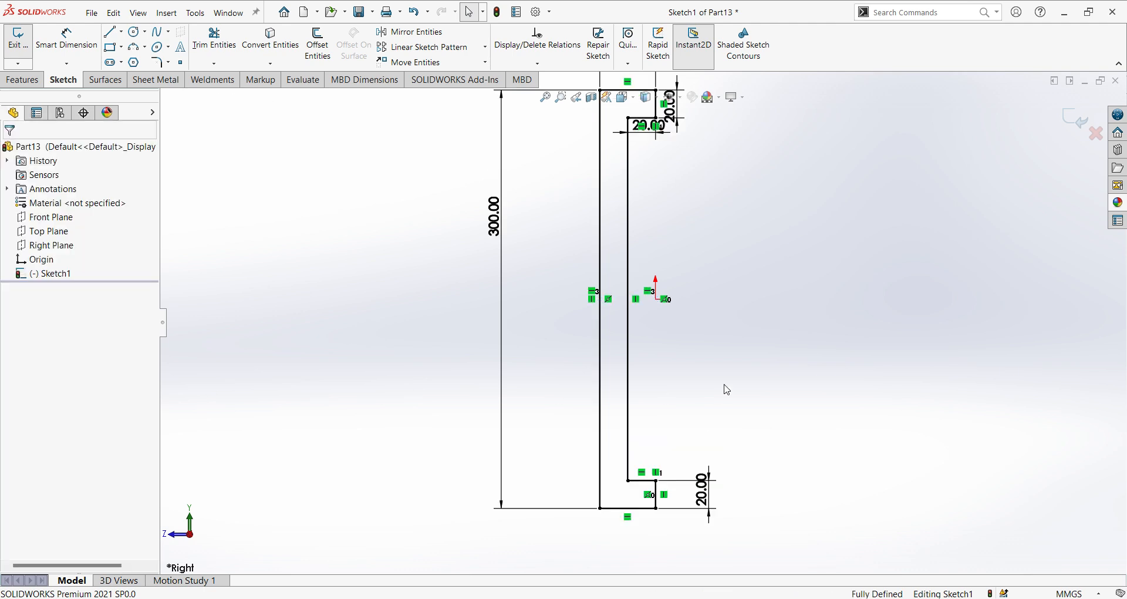
Exit the C-shaped profile sketch and extrude it 105 mm with a Mid Plane end condition, returning to the isometric view.
{"action": "scroll", "coordinate": [698, 344], "scroll_direction": "up", "scroll_amount": 2}
{"action": "scroll", "coordinate": [682, 270], "scroll_direction": "down", "scroll_amount": 3}
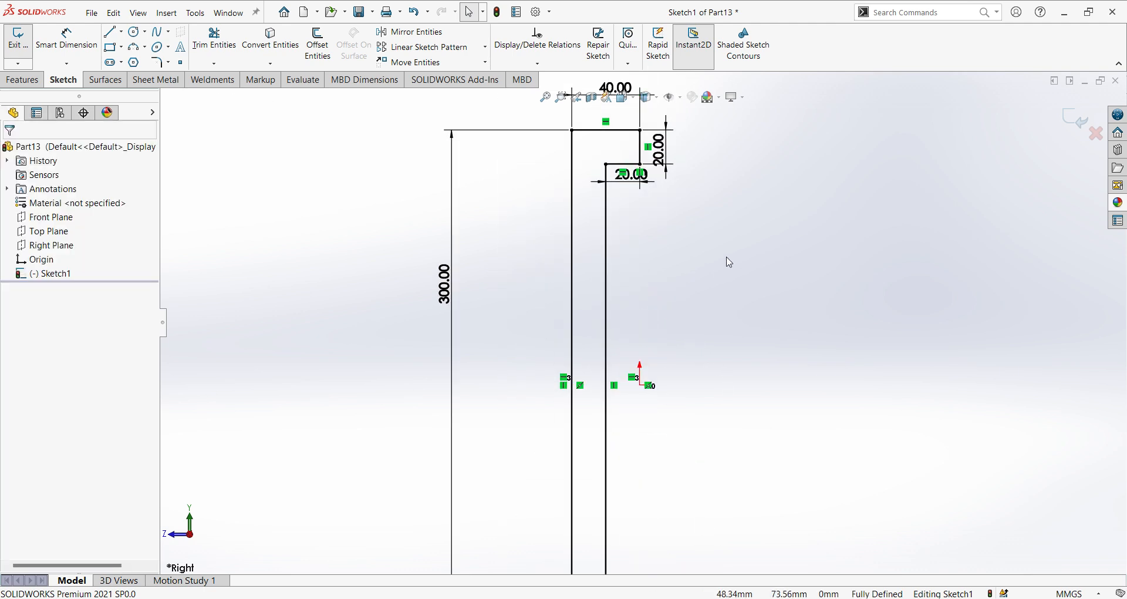
{"action": "scroll", "coordinate": [727, 265], "scroll_direction": "up", "scroll_amount": 1}
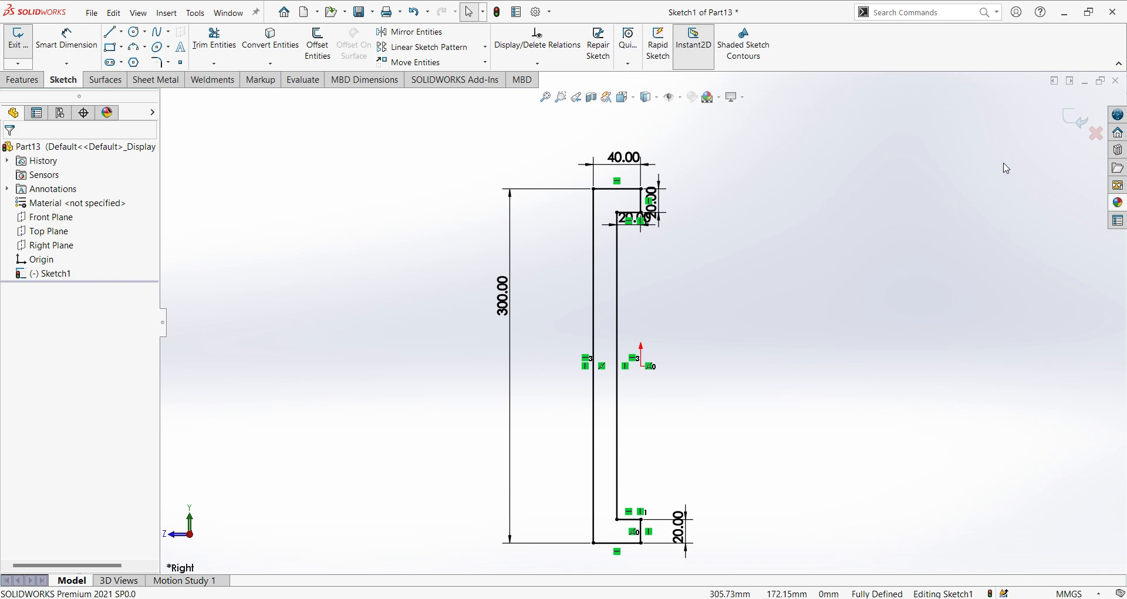
{"action": "left_click", "coordinate": [1082, 116]}
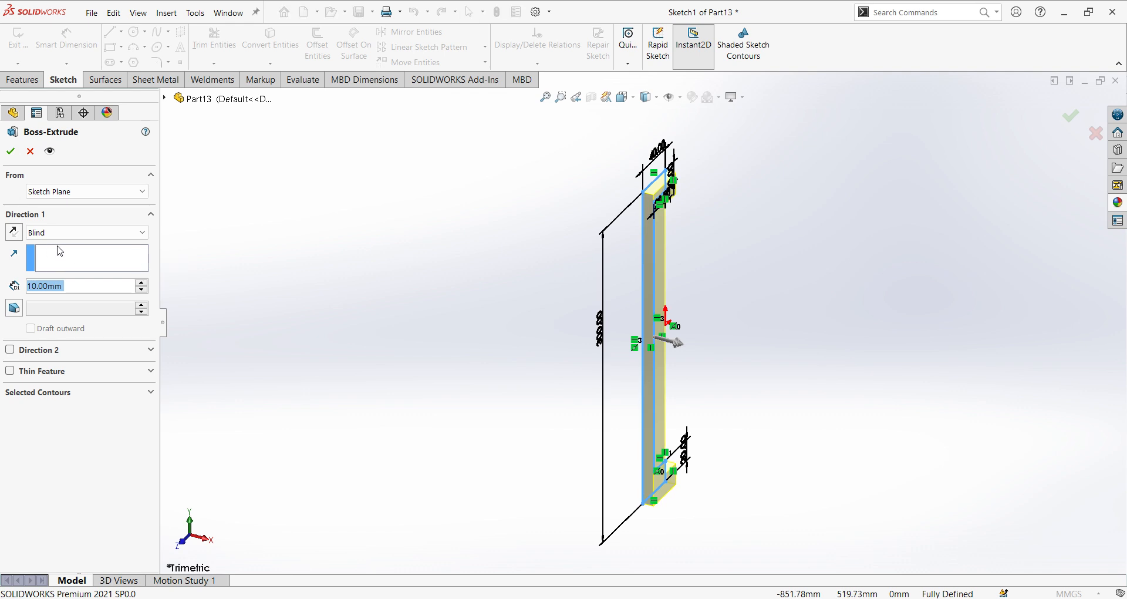
{"action": "left_click", "coordinate": [102, 235]}
{"action": "left_click", "coordinate": [80, 288]}
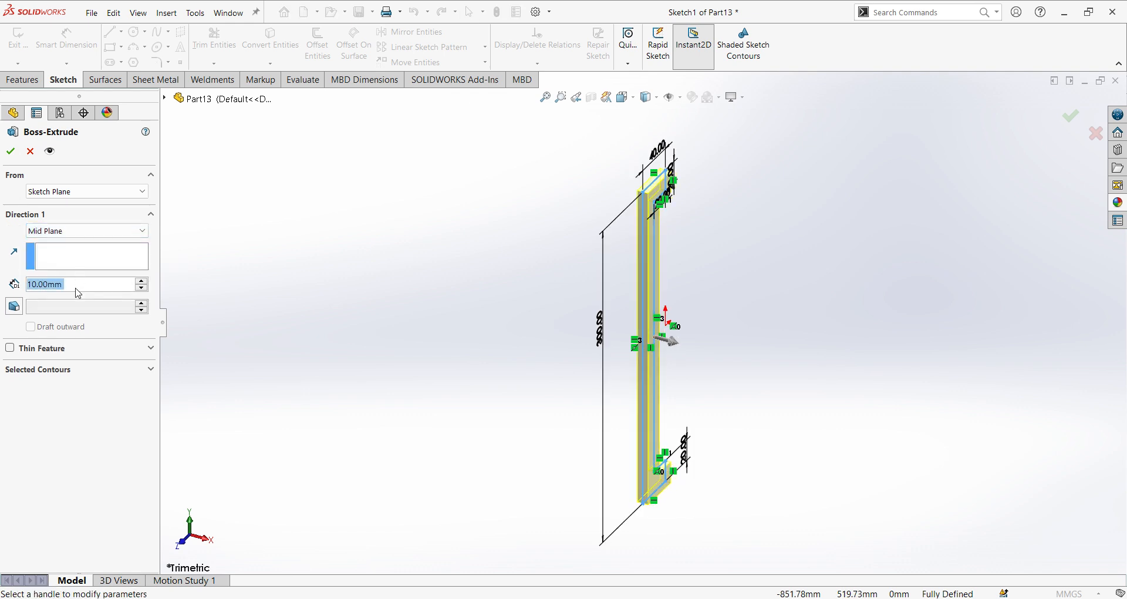
{"action": "type", "text": "105"}
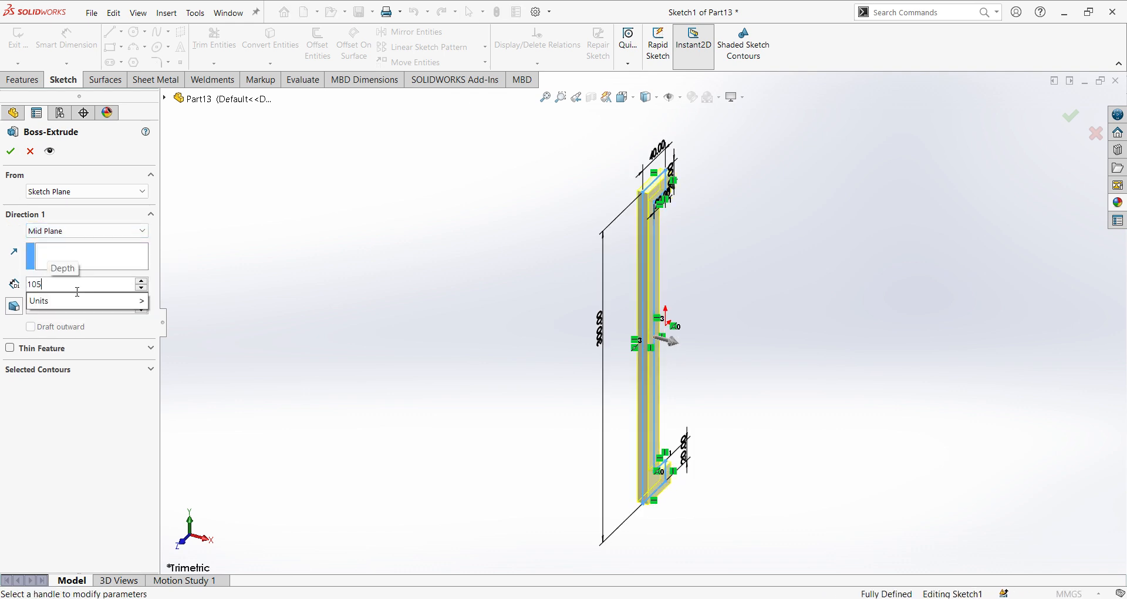
{"action": "key", "text": "Return"}
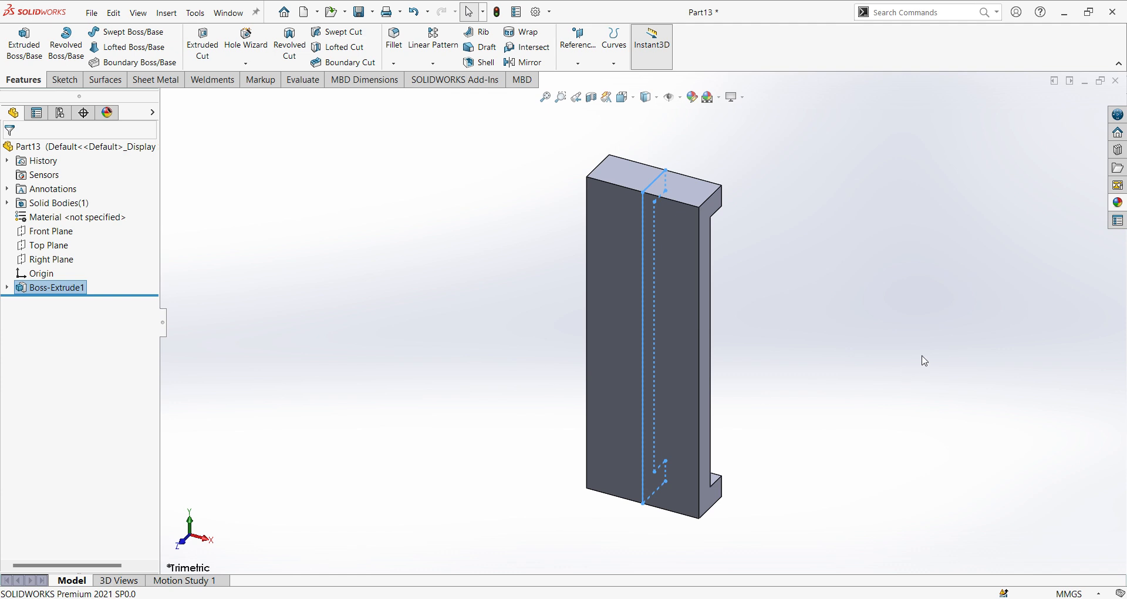
{"action": "left_click", "coordinate": [924, 360]}
{"action": "key", "text": "ctrl+7"}
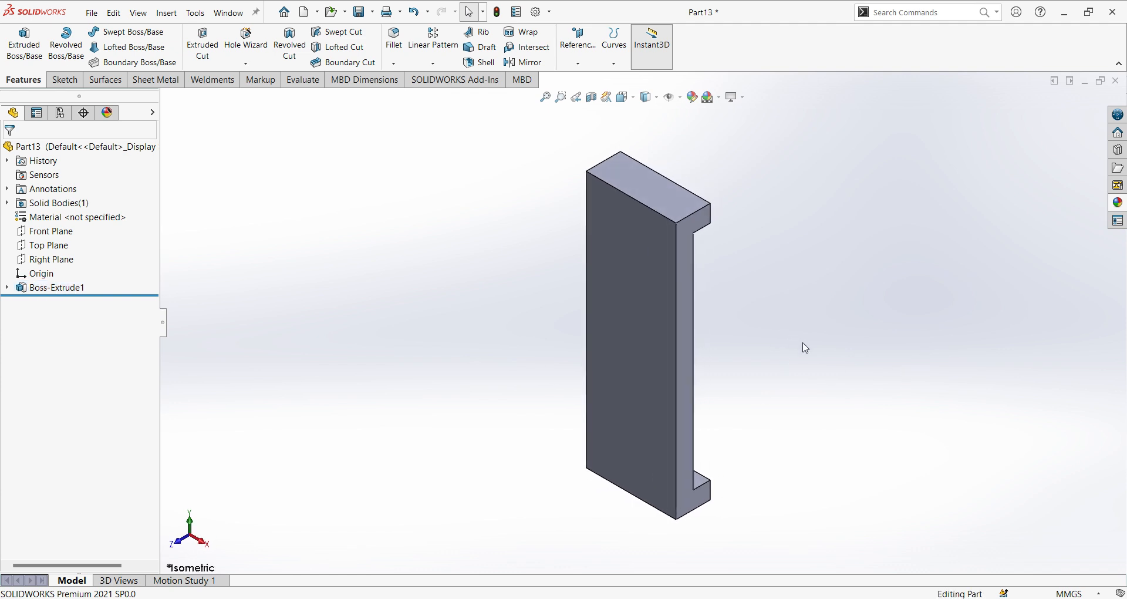
Start a sketch on the Right Plane and draw two concentric circles of about 47 mm and 24 mm radius beside the plate's upper part.
{"action": "left_click", "coordinate": [48, 259]}
{"action": "left_click", "coordinate": [57, 242]}
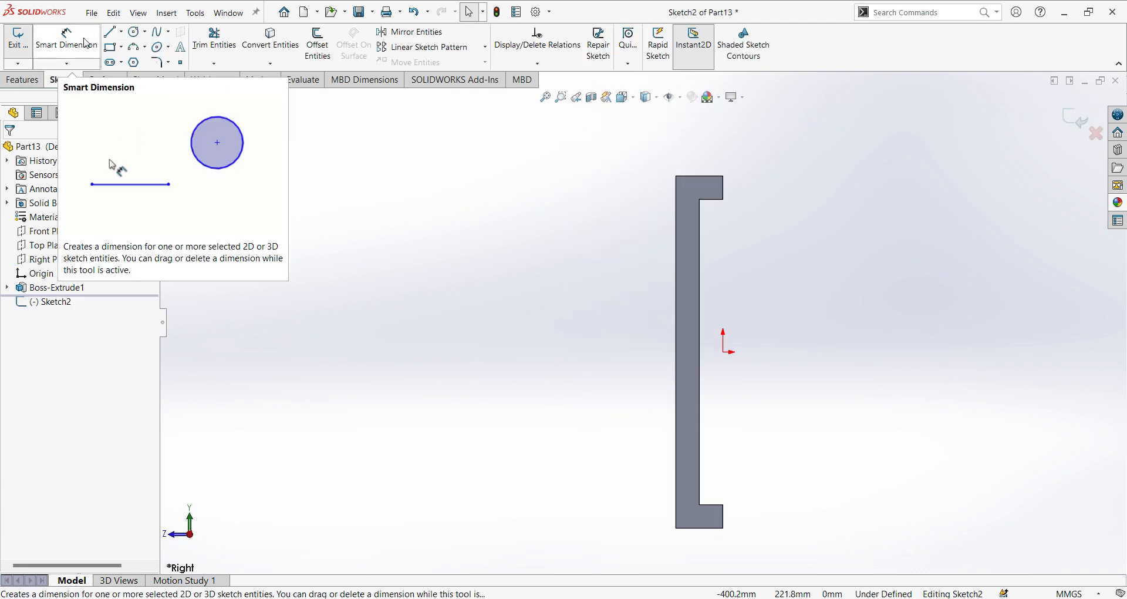
{"action": "left_click", "coordinate": [134, 32]}
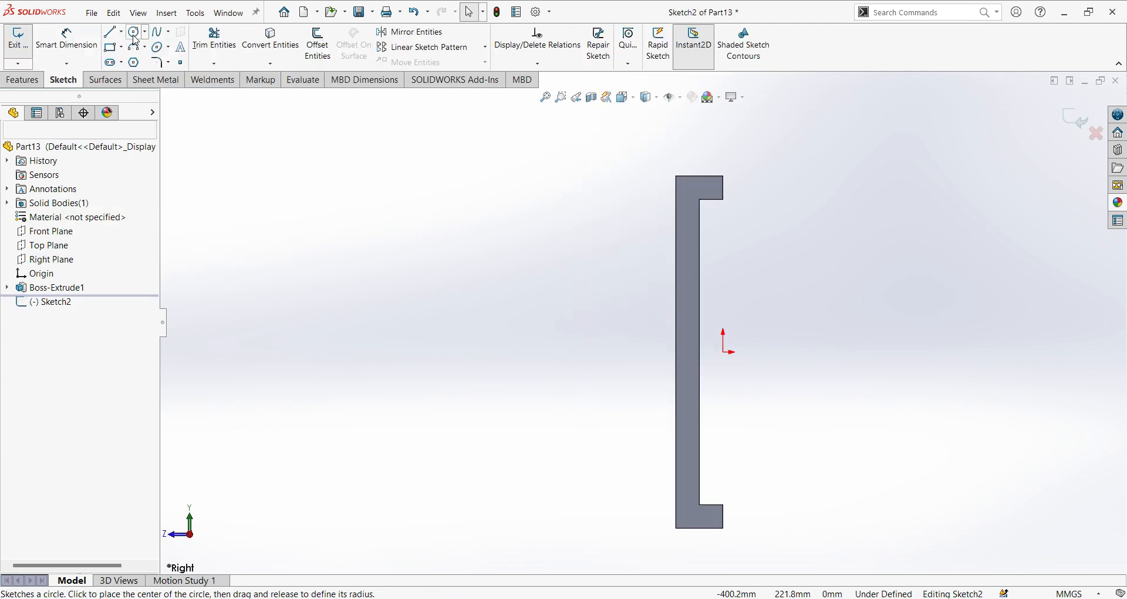
{"action": "left_click", "coordinate": [365, 206]}
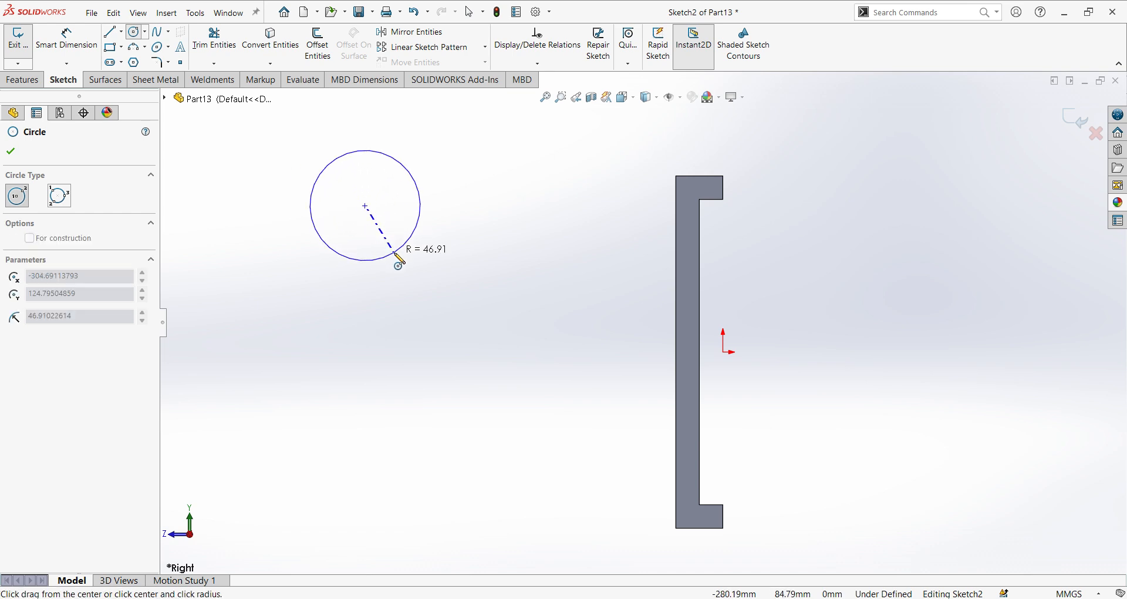
{"action": "left_click", "coordinate": [397, 251]}
{"action": "left_click", "coordinate": [366, 206]}
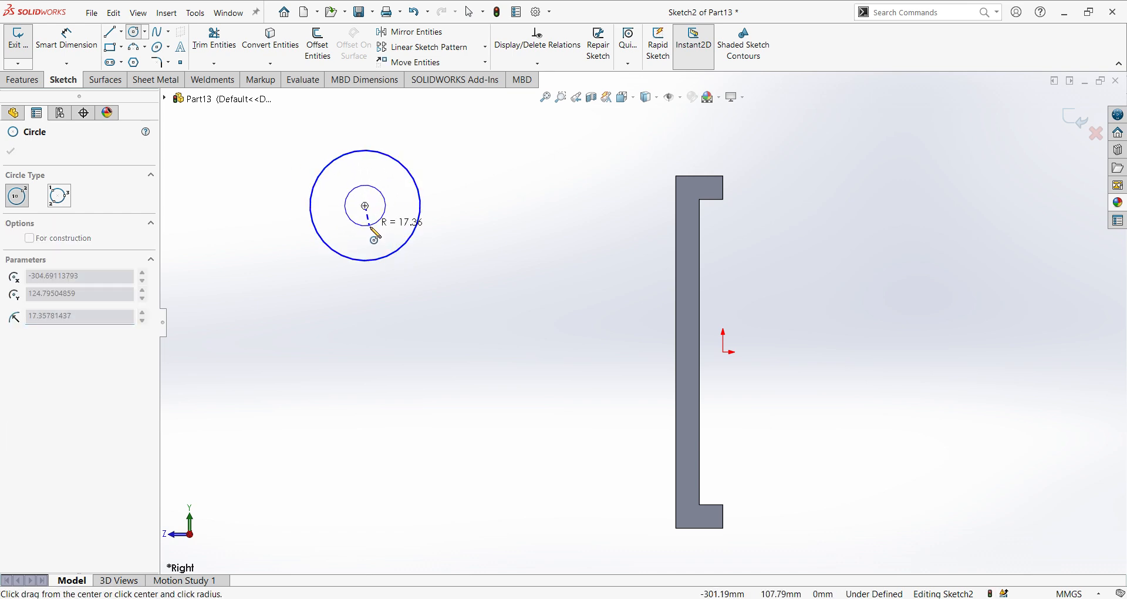
{"action": "left_click", "coordinate": [373, 233]}
Dimension the outer circle's diameter to 60 mm.
{"action": "right_click", "coordinate": [503, 256]}
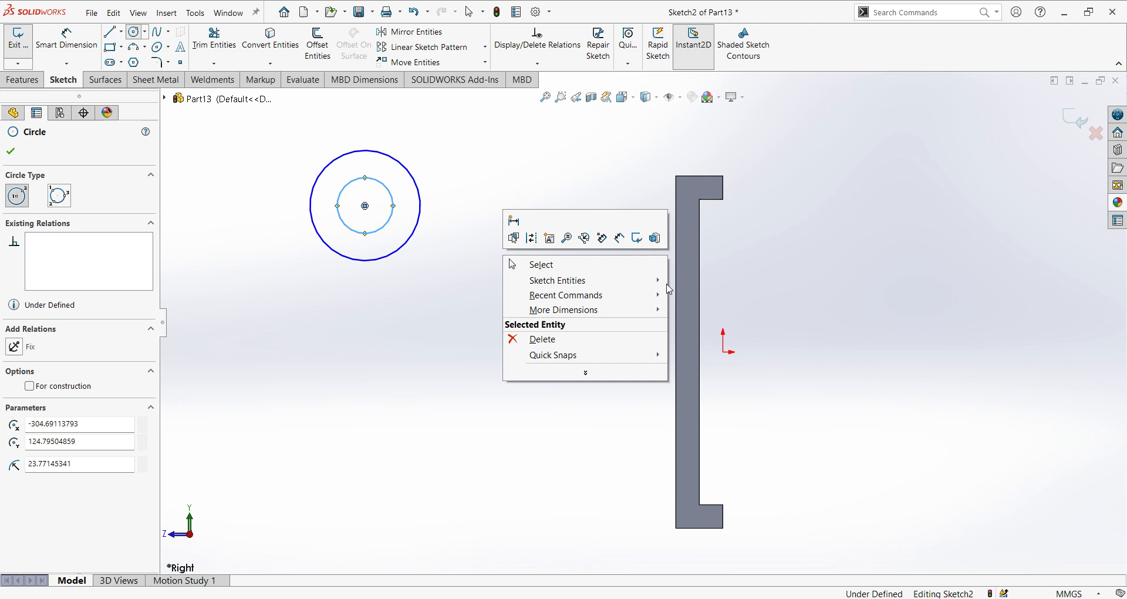
{"action": "left_click", "coordinate": [622, 237]}
{"action": "left_click", "coordinate": [421, 183]}
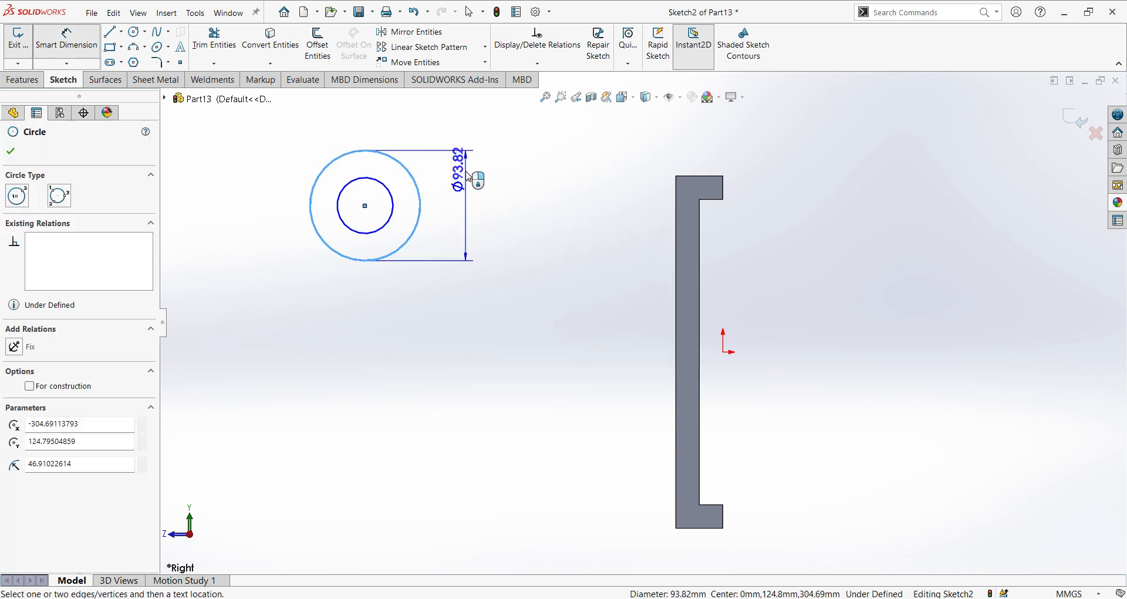
{"action": "left_click", "coordinate": [473, 184]}
{"action": "type", "text": "60"}
{"action": "key", "text": "Return"}
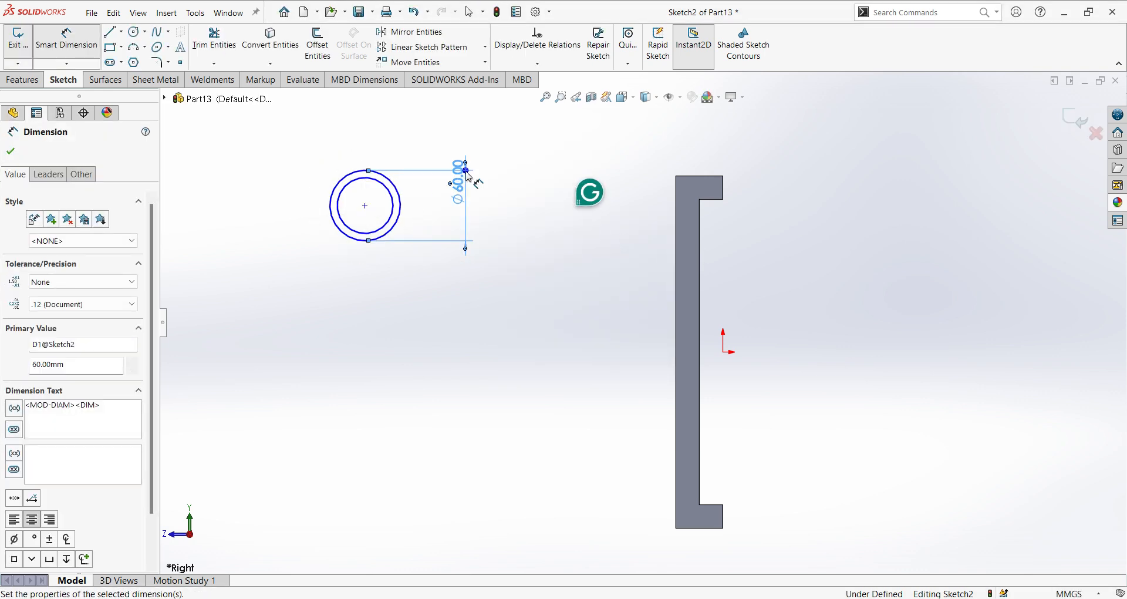
Dimension the inner circle's diameter to 30 mm.
{"action": "left_click", "coordinate": [382, 131]}
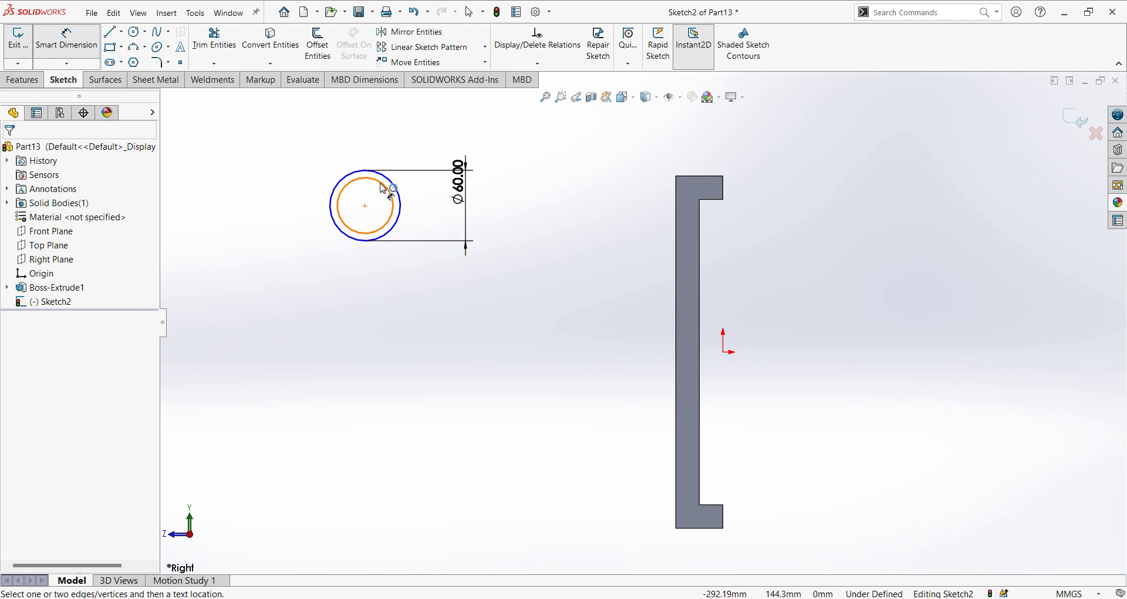
{"action": "left_click", "coordinate": [383, 189]}
{"action": "left_click", "coordinate": [391, 149]}
{"action": "type", "text": "3"}
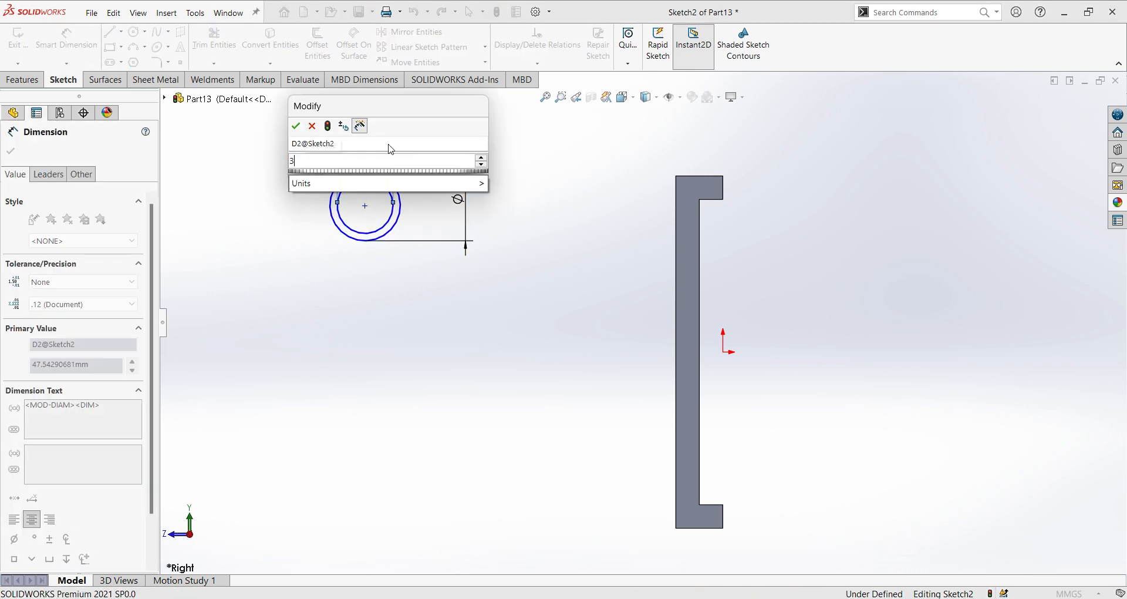
{"action": "type", "text": "0"}
{"action": "key", "text": "Return"}
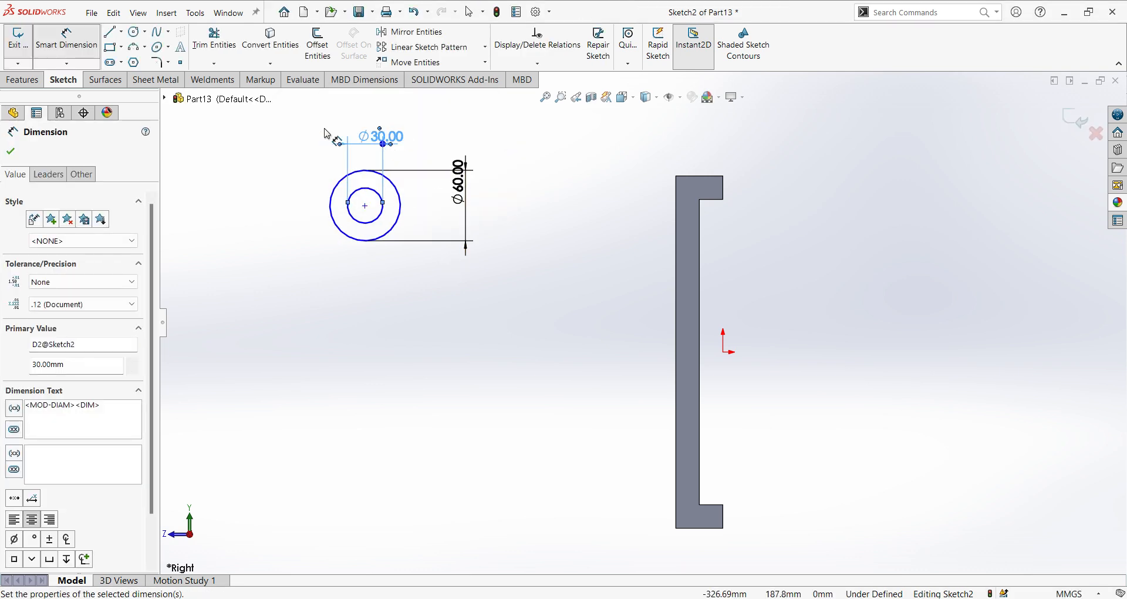
Dimension the horizontal distance from the circles' centre to the end edge of the plate's upper lip to 300 mm.
{"action": "left_click", "coordinate": [365, 206]}
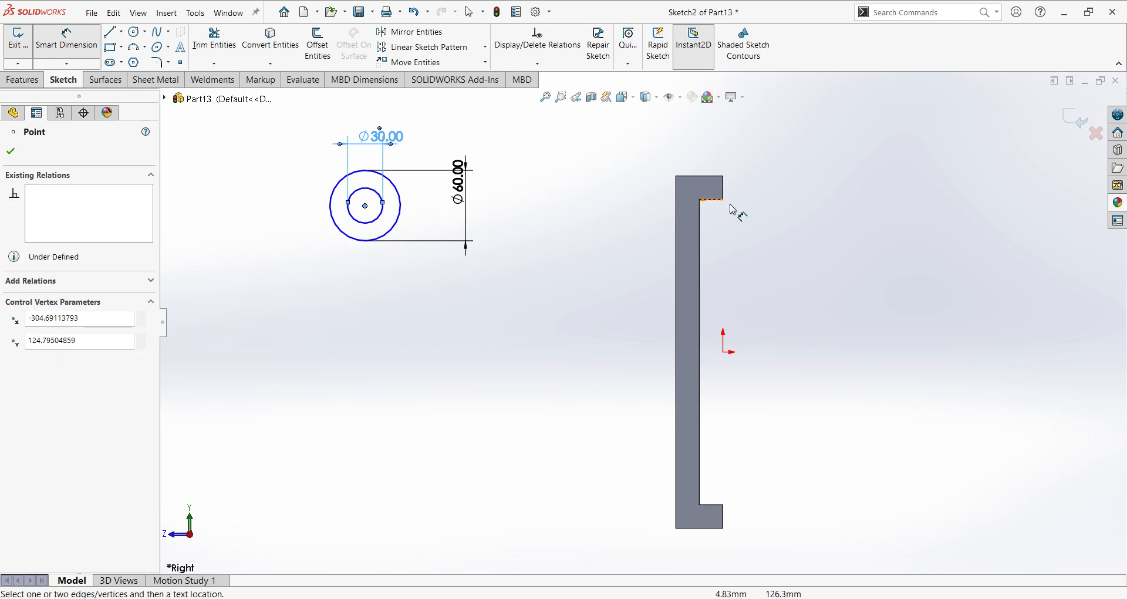
{"action": "left_click", "coordinate": [724, 188]}
{"action": "left_click", "coordinate": [615, 142]}
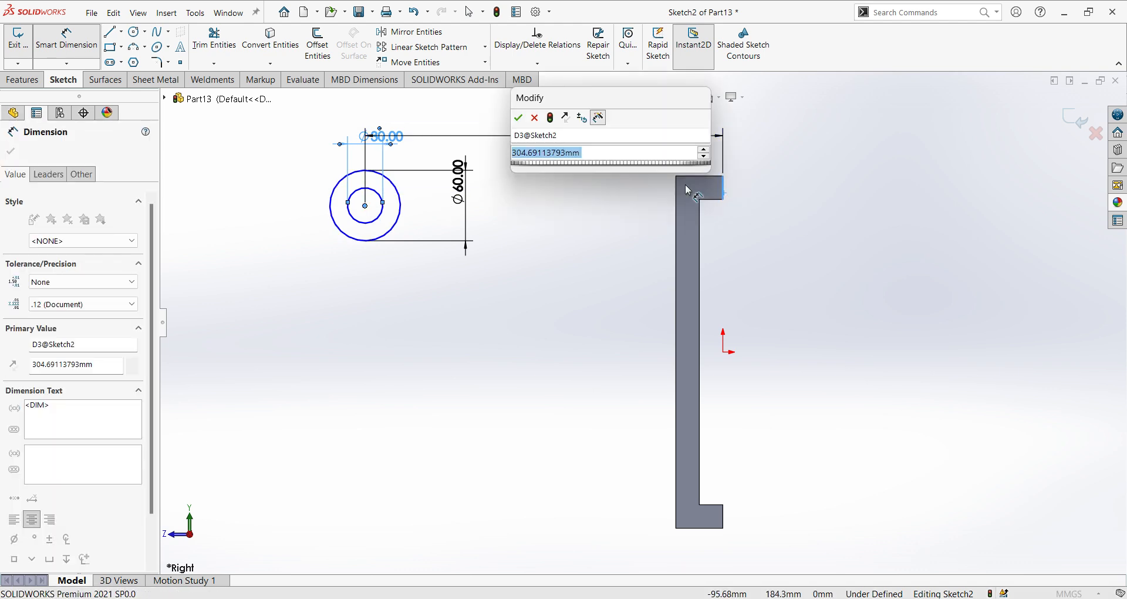
{"action": "type", "text": "300"}
{"action": "key", "text": "Return"}
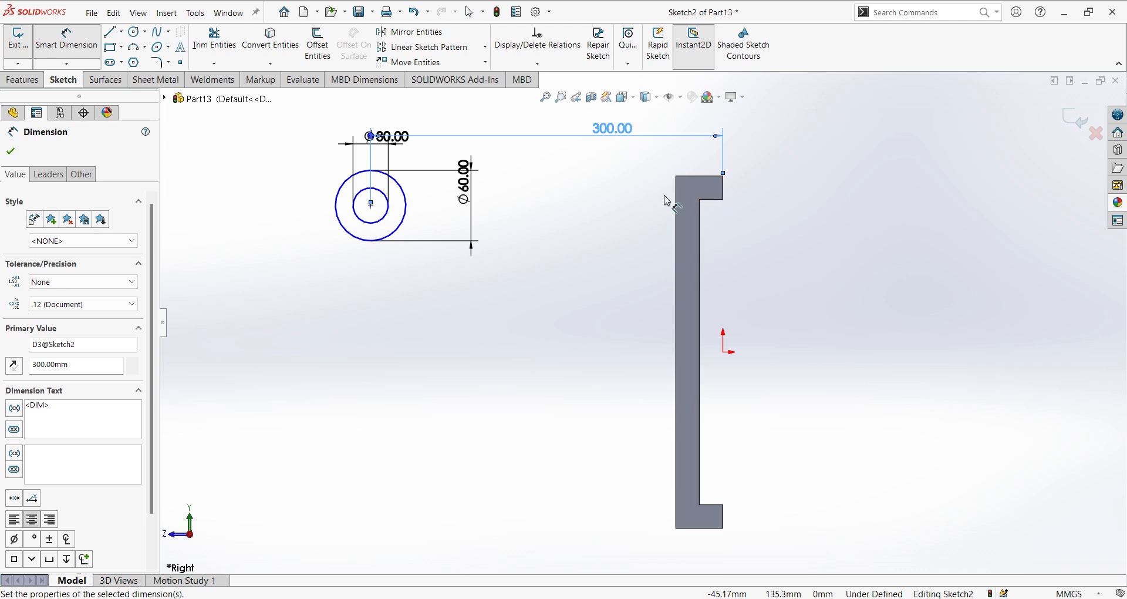
Sketch a horizontal line about 230 mm long from the plate's outer face, continued by a vertical line up to the outer circle's nearest quadrant.
{"action": "left_click", "coordinate": [111, 34]}
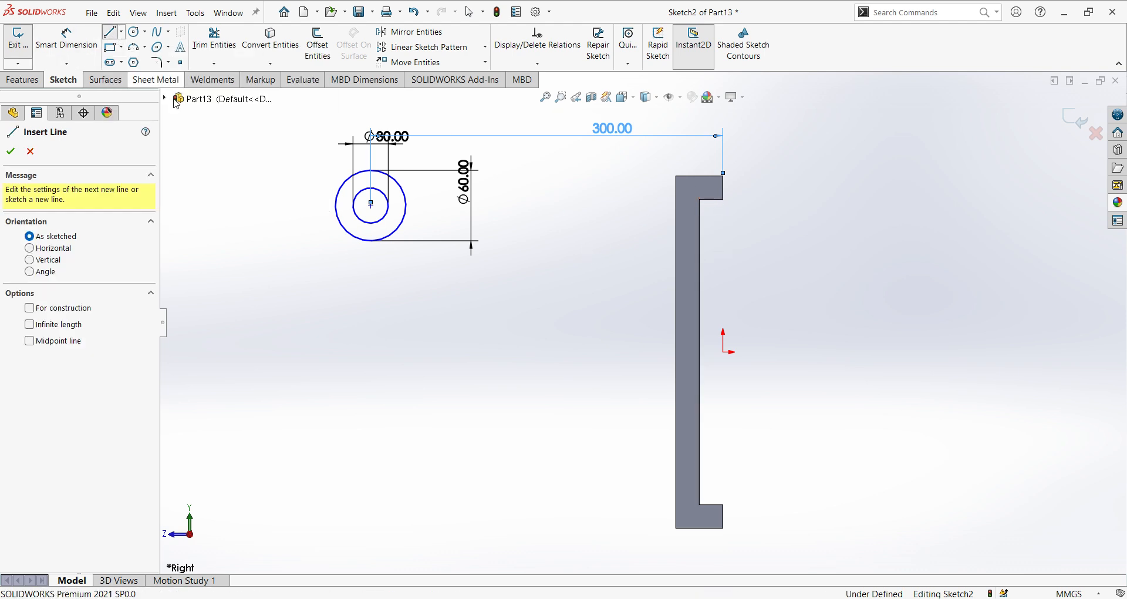
{"action": "left_click", "coordinate": [675, 287]}
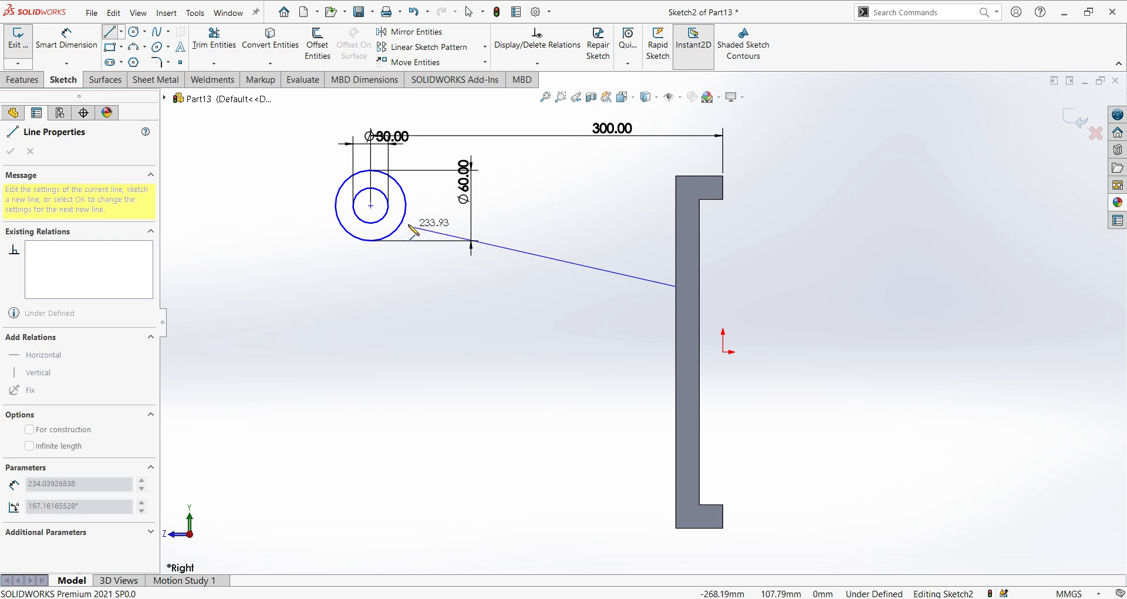
{"action": "left_click", "coordinate": [406, 286]}
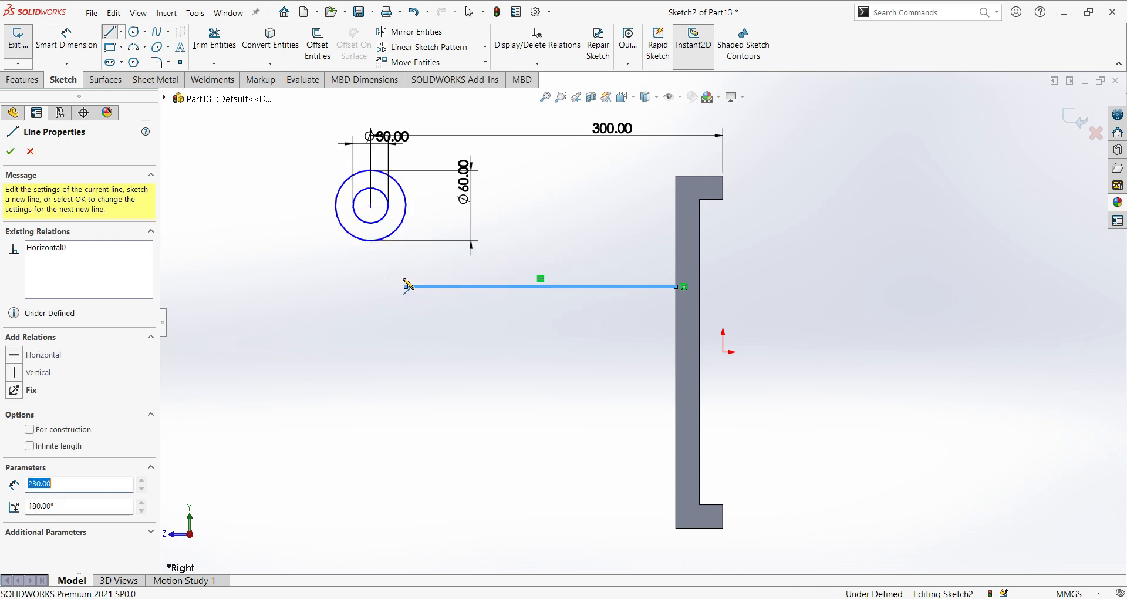
{"action": "left_click", "coordinate": [406, 205]}
{"action": "right_click", "coordinate": [440, 338]}
{"action": "left_click", "coordinate": [497, 338]}
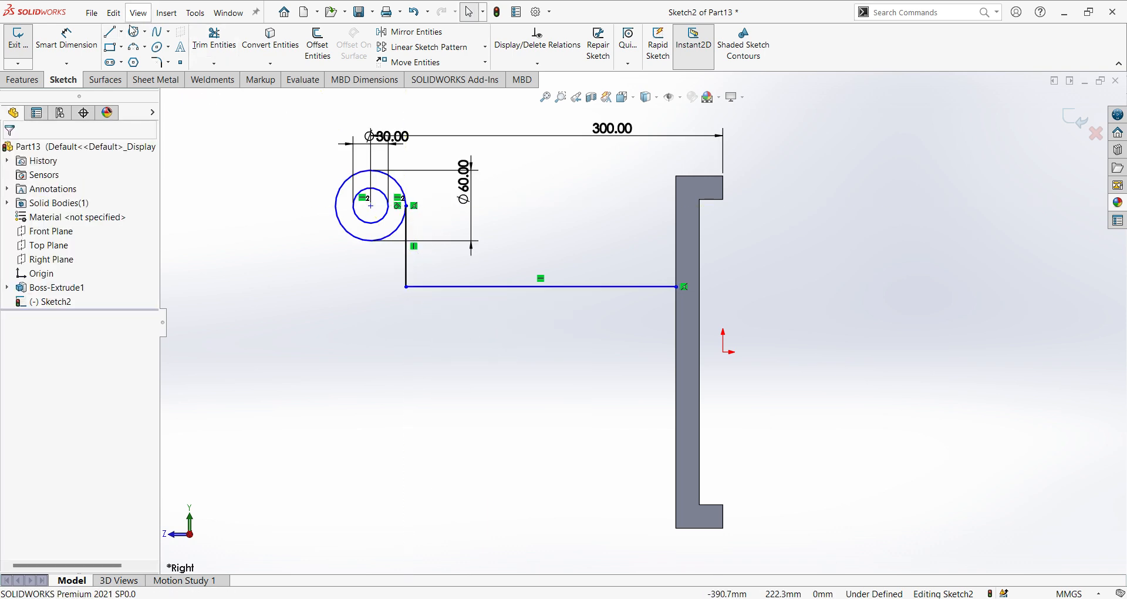
Below it, sketch a second horizontal line about 248 mm long from the plate's outer face, continued vertically up to the outer circle.
{"action": "left_click", "coordinate": [112, 33]}
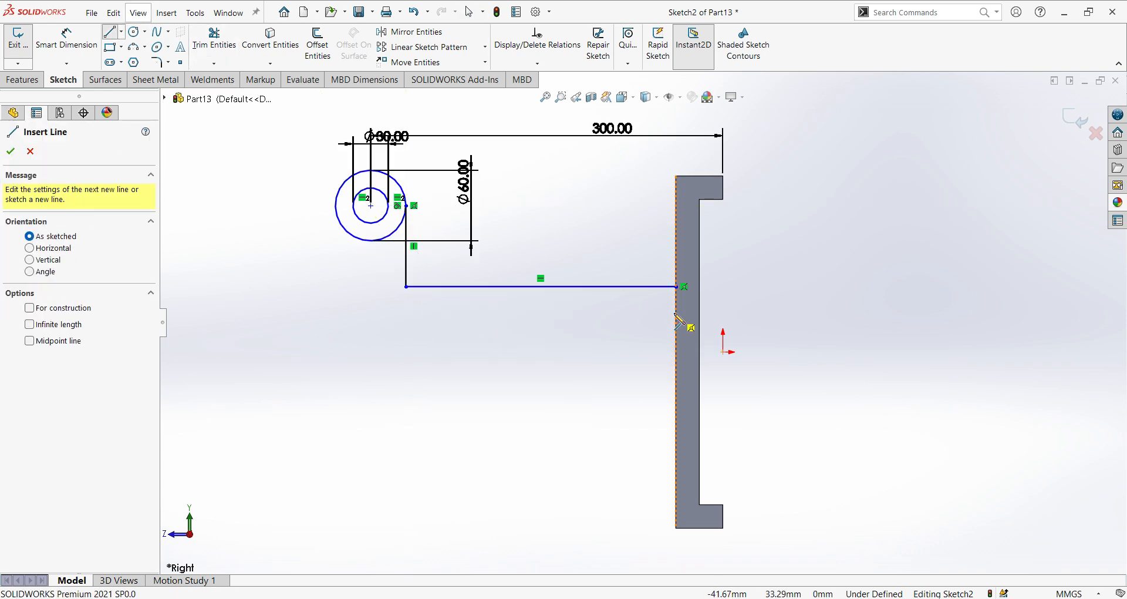
{"action": "left_click", "coordinate": [676, 317]}
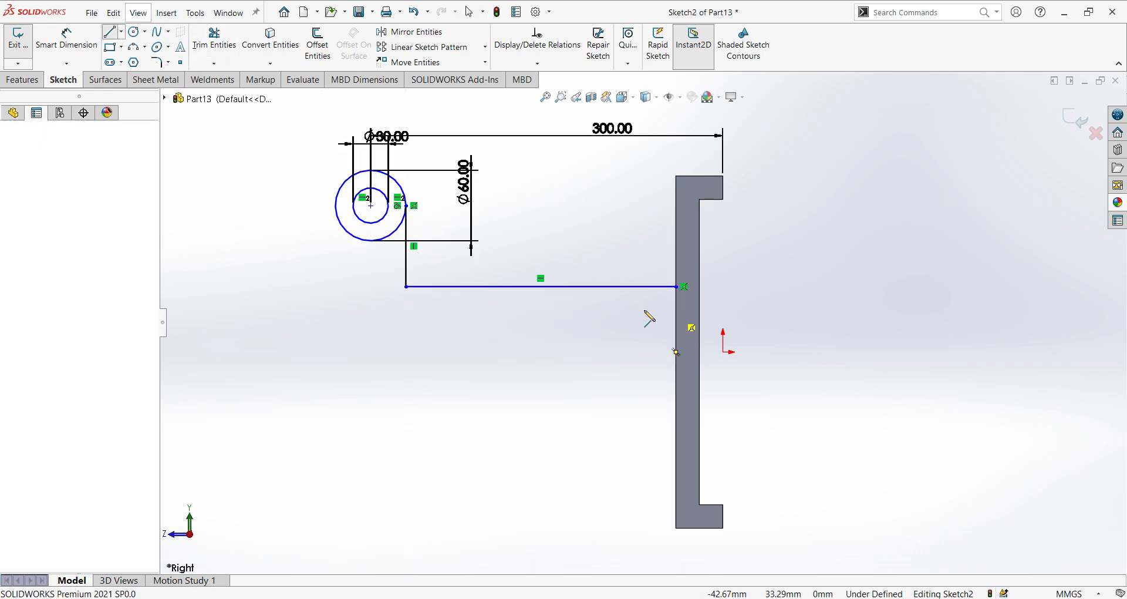
{"action": "left_click", "coordinate": [386, 313]}
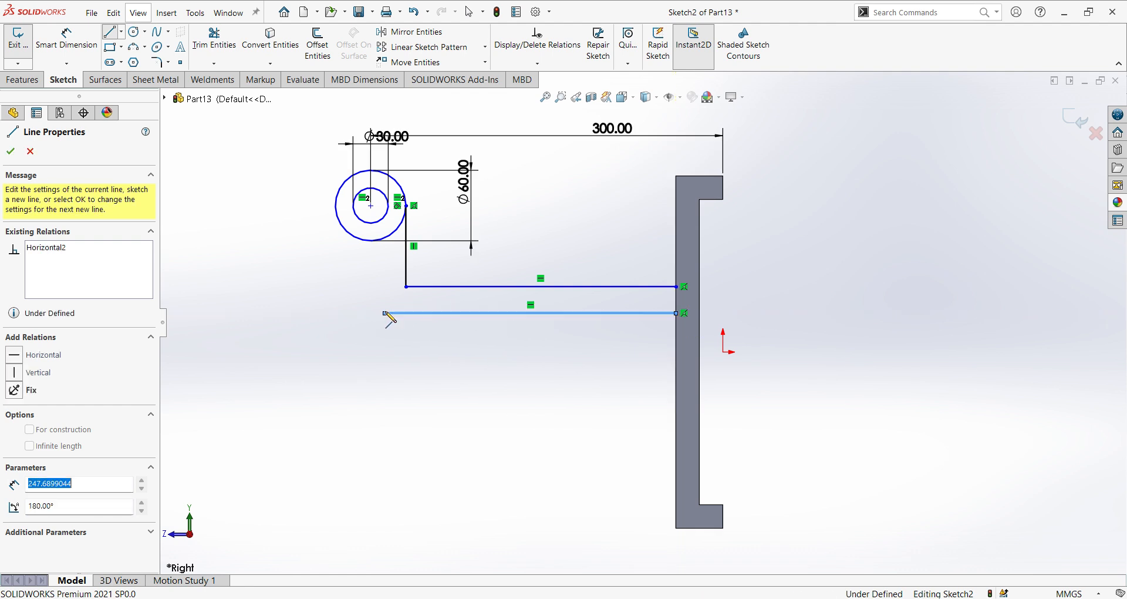
{"action": "left_click", "coordinate": [386, 239]}
{"action": "right_click", "coordinate": [558, 226]}
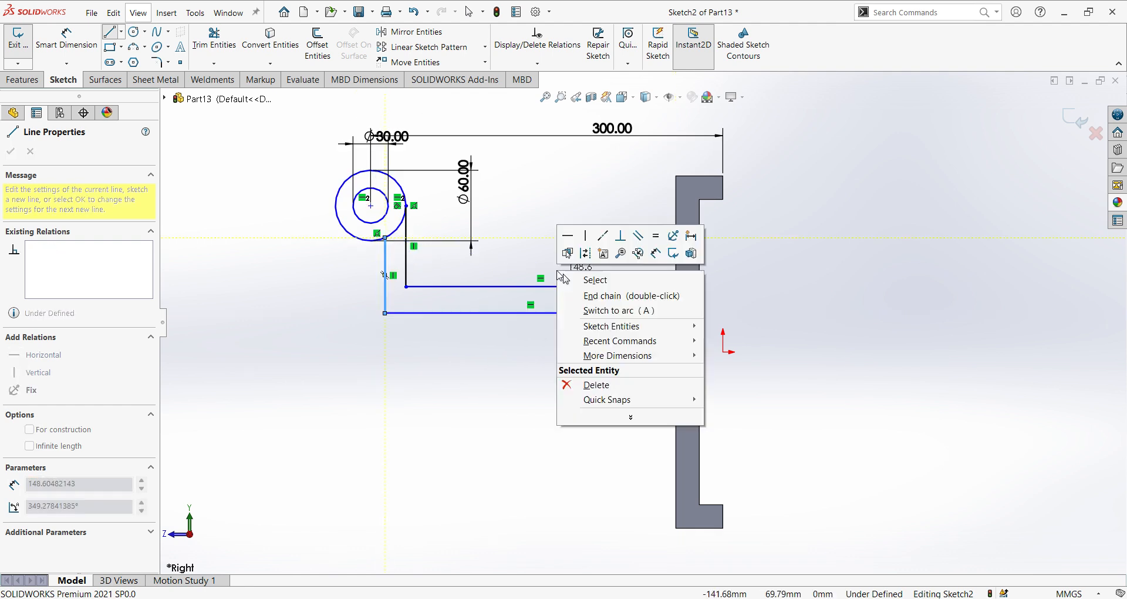
{"action": "left_click", "coordinate": [617, 279]}
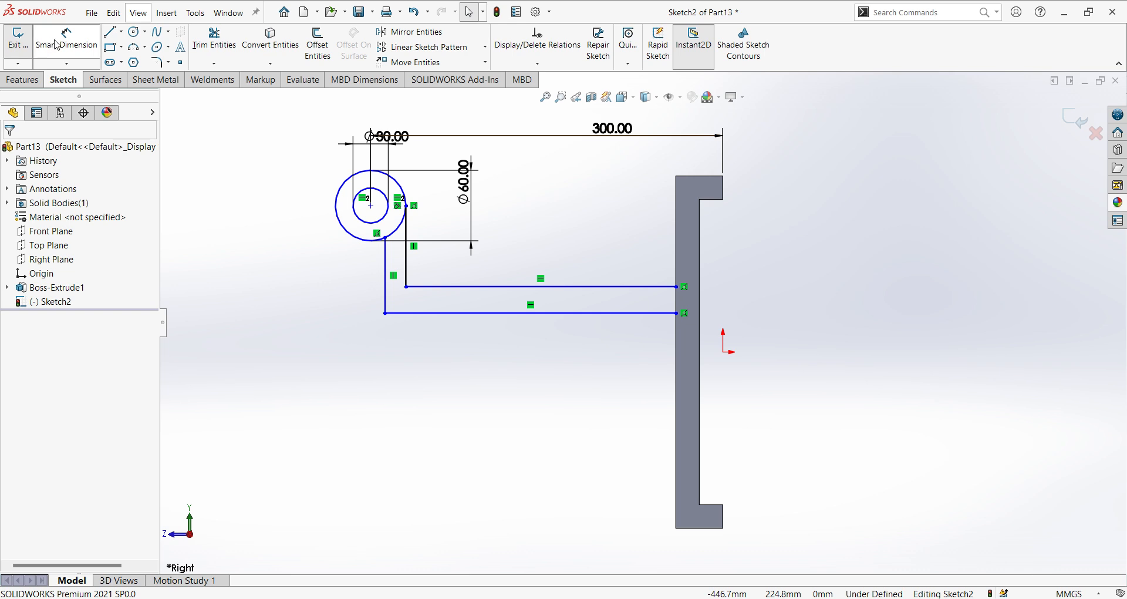
Dimension the distance from the plate's top edge to the upper horizontal line to 75 mm.
{"action": "left_click", "coordinate": [56, 44]}
{"action": "left_click", "coordinate": [708, 175]}
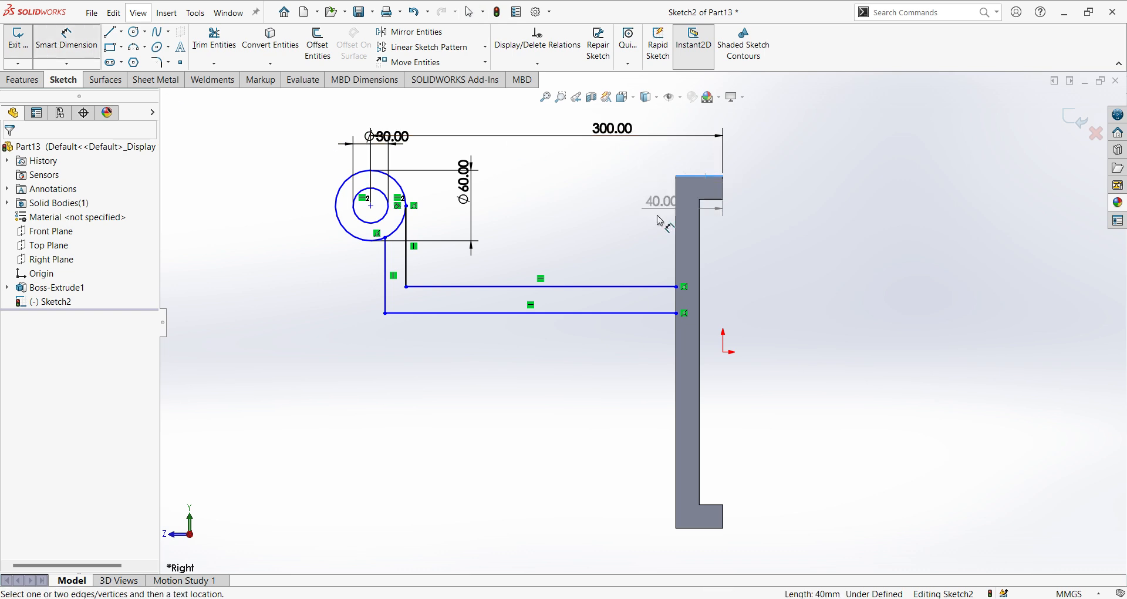
{"action": "left_click", "coordinate": [634, 289]}
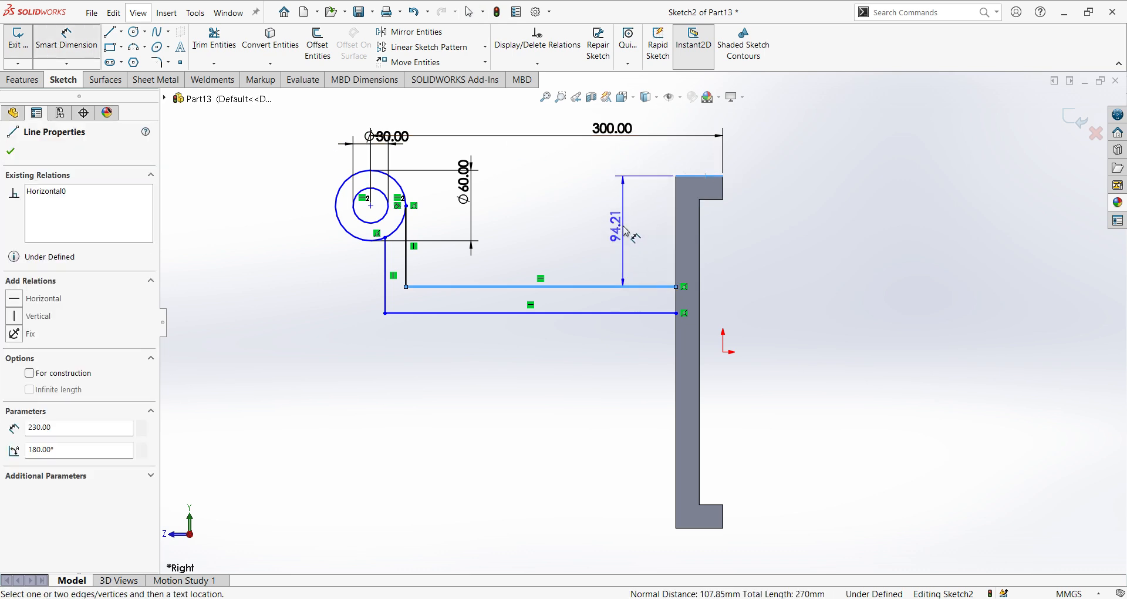
{"action": "left_click", "coordinate": [628, 232]}
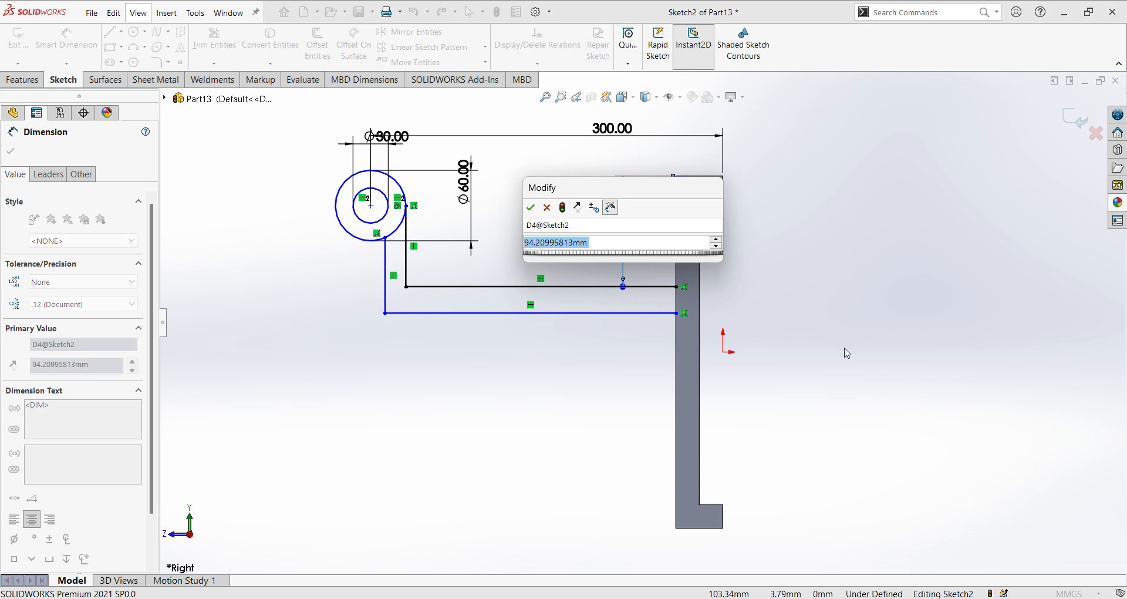
{"action": "key", "text": "Return"}
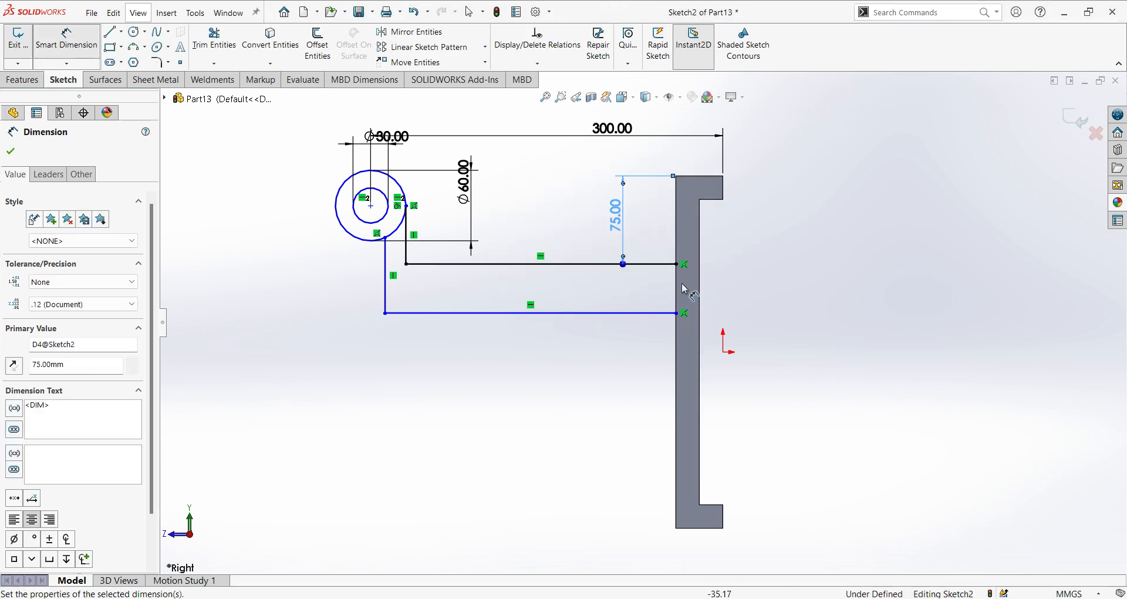
Dimension the gap between the arm's two horizontal lines to 13 mm.
{"action": "left_click", "coordinate": [662, 264]}
{"action": "left_click", "coordinate": [649, 312]}
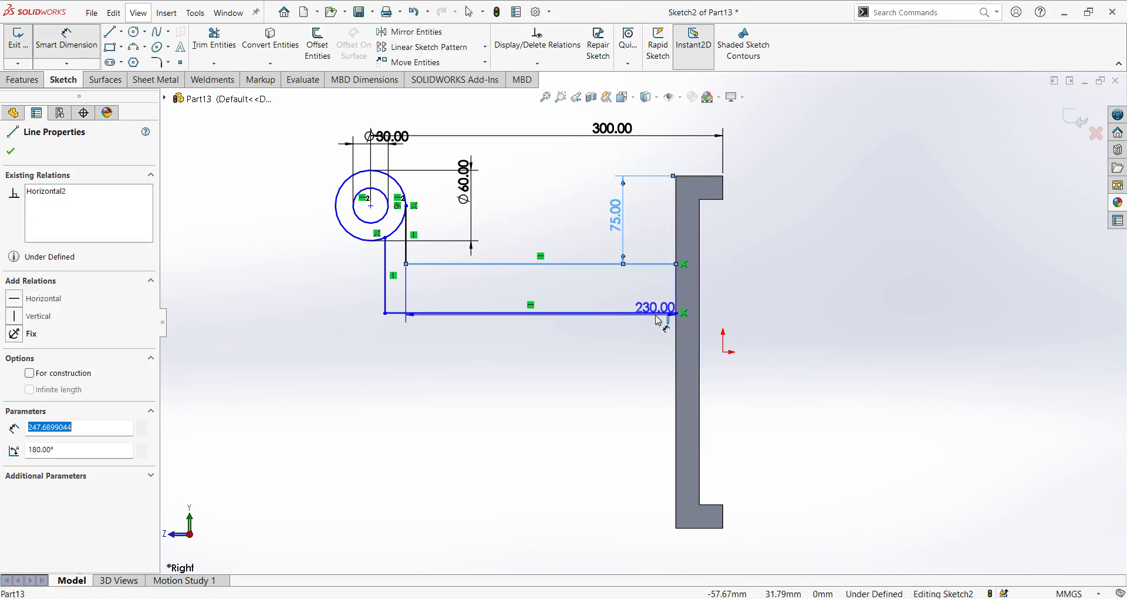
{"action": "left_click", "coordinate": [642, 300]}
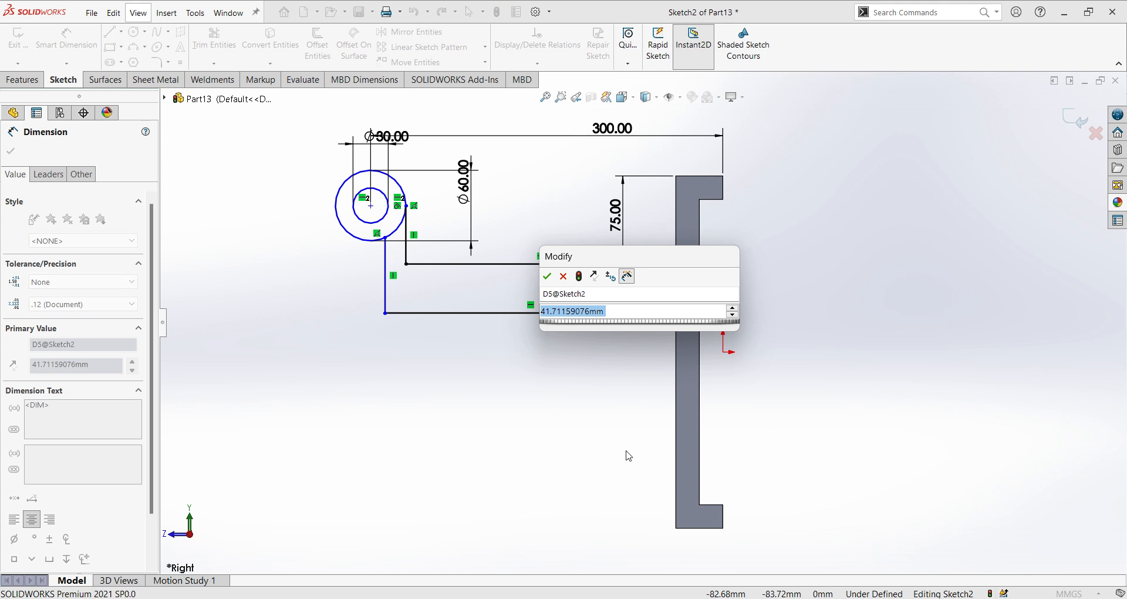
{"action": "type", "text": "13"}
{"action": "key", "text": "Return"}
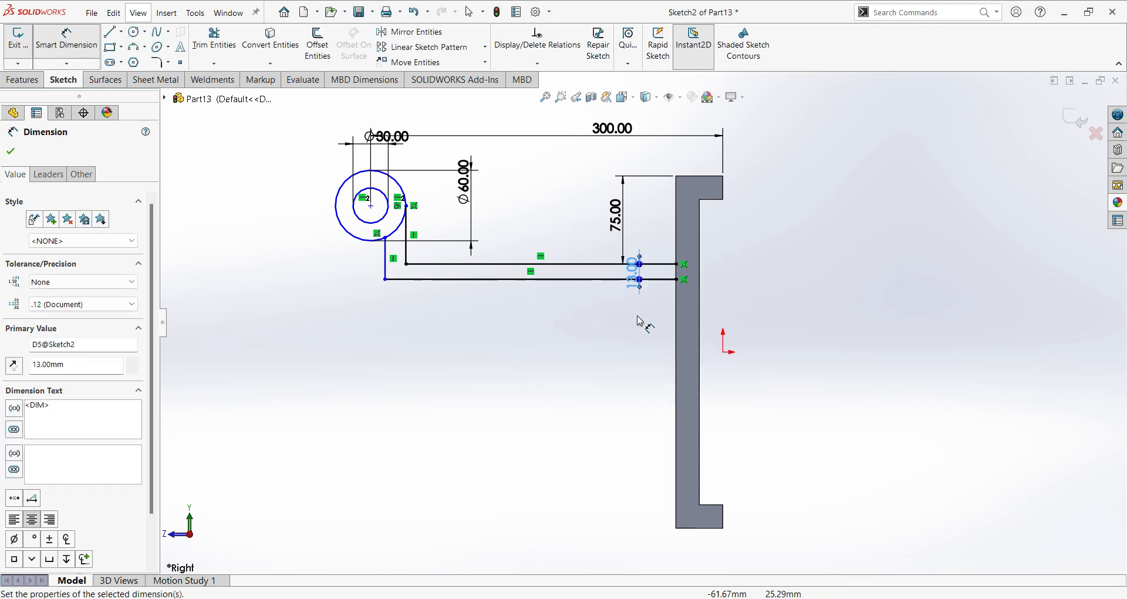
Dimension the spacing between the arm's two vertical lines to 13 mm.
{"action": "left_click", "coordinate": [407, 251]}
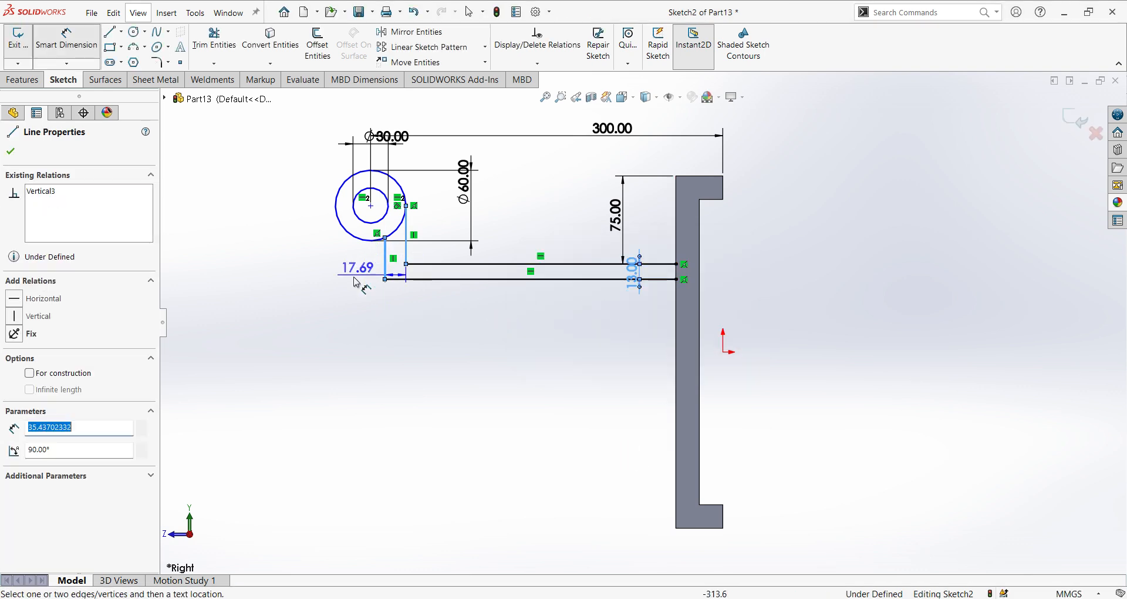
{"action": "left_click", "coordinate": [342, 270]}
{"action": "type", "text": "13"}
{"action": "key", "text": "Return"}
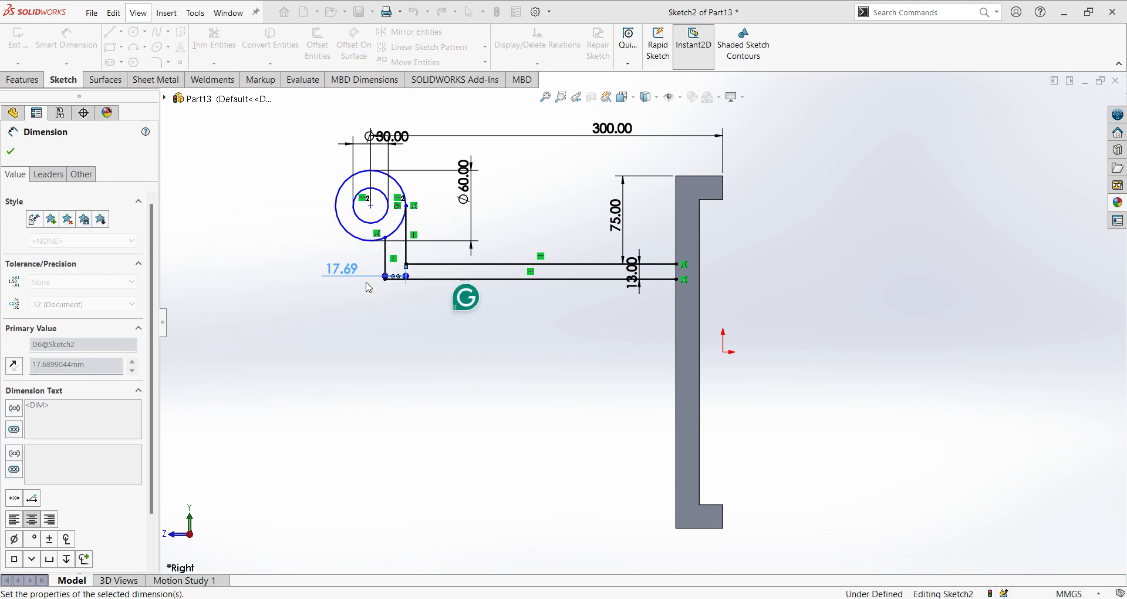
Dimension the vertical distance from the circles' centre to the arm's upper horizontal line to 55 mm.
{"action": "scroll", "coordinate": [400, 193], "scroll_direction": "down", "scroll_amount": 2}
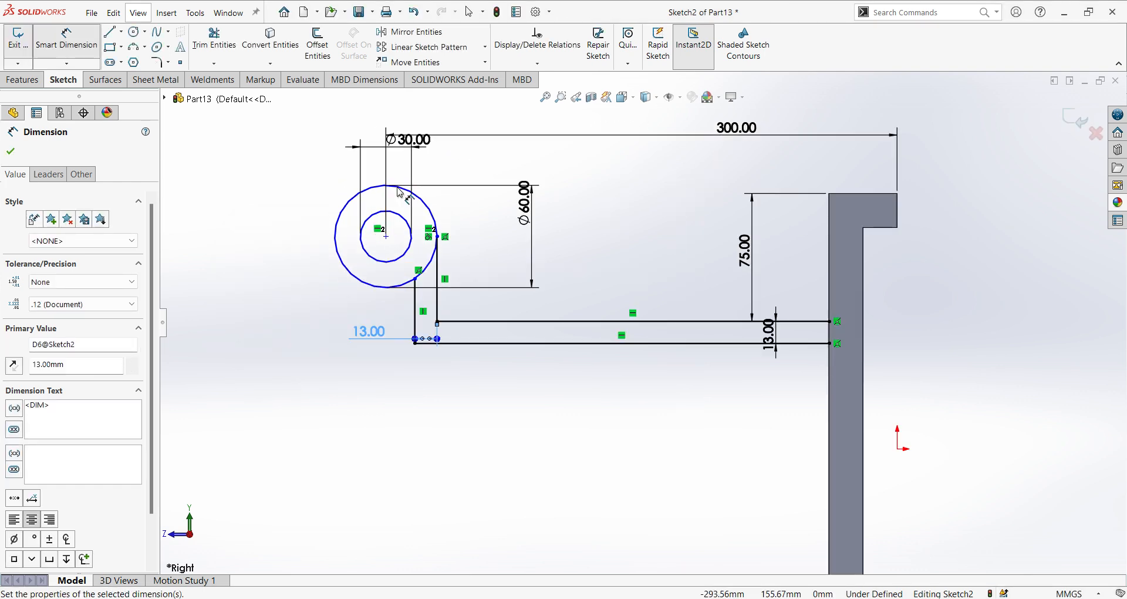
{"action": "left_click", "coordinate": [386, 236]}
{"action": "left_click", "coordinate": [532, 338]}
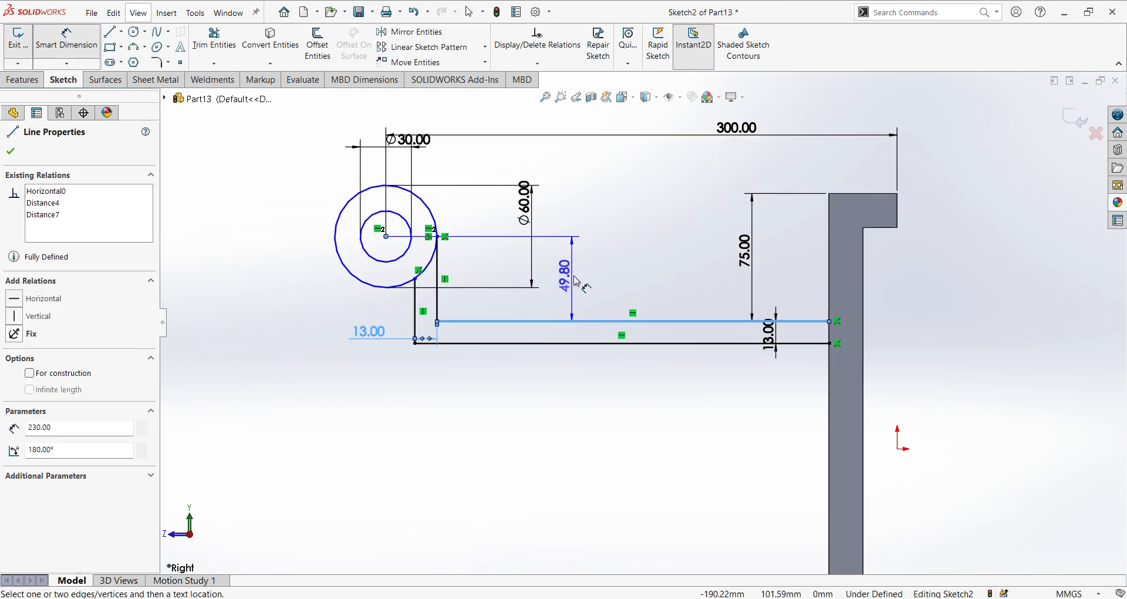
{"action": "left_click", "coordinate": [576, 276]}
{"action": "type", "text": "55"}
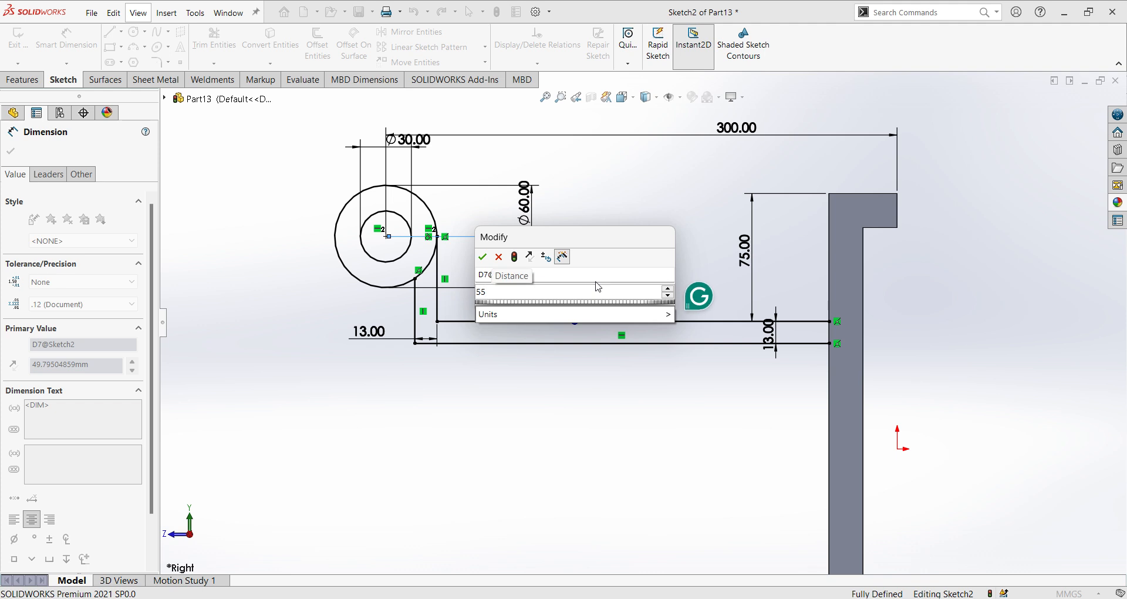
{"action": "key", "text": "Return"}
Close the arm profile with a vertical line joining the ends of its two horizontal lines on the plate's outer face.
{"action": "scroll", "coordinate": [514, 295], "scroll_direction": "up", "scroll_amount": 2}
{"action": "scroll", "coordinate": [509, 291], "scroll_direction": "down", "scroll_amount": 2}
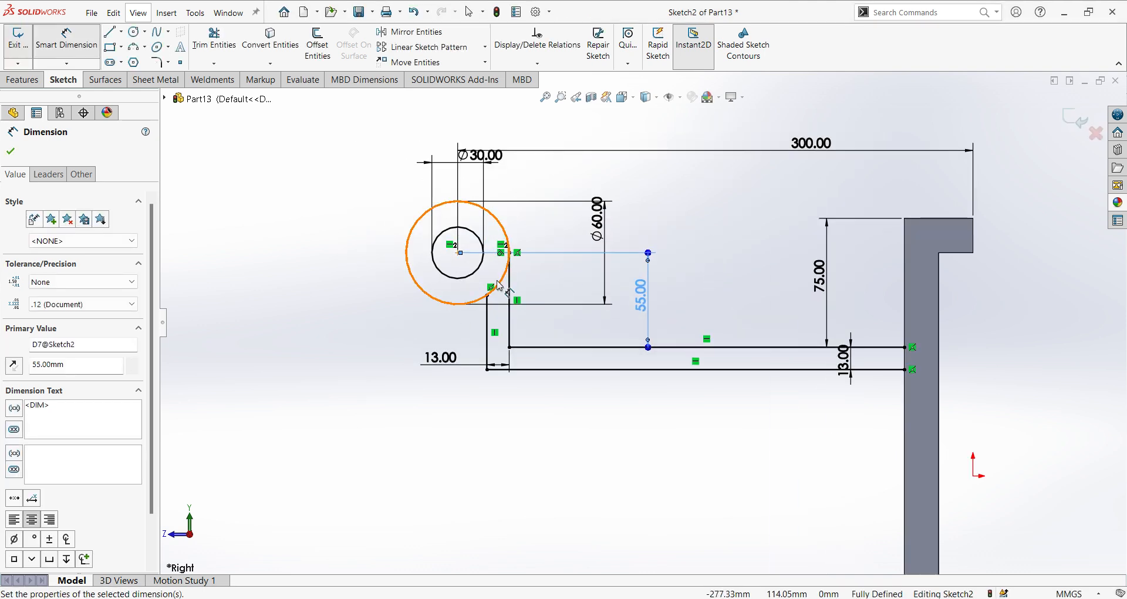
{"action": "scroll", "coordinate": [517, 293], "scroll_direction": "up", "scroll_amount": 3}
{"action": "scroll", "coordinate": [838, 338], "scroll_direction": "down", "scroll_amount": 2}
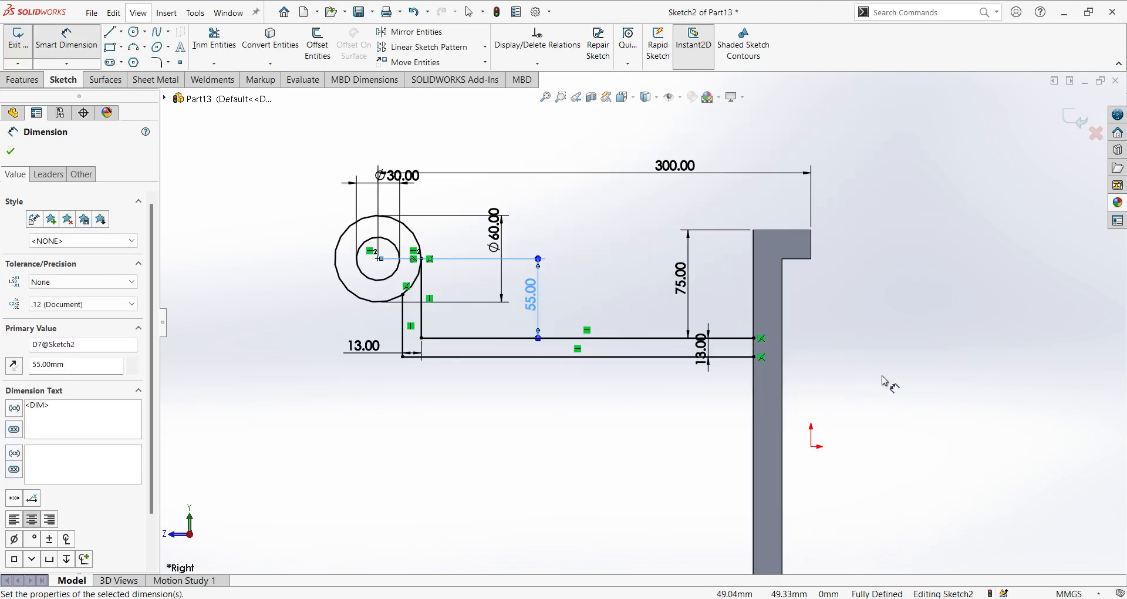
{"action": "scroll", "coordinate": [813, 364], "scroll_direction": "down", "scroll_amount": 2}
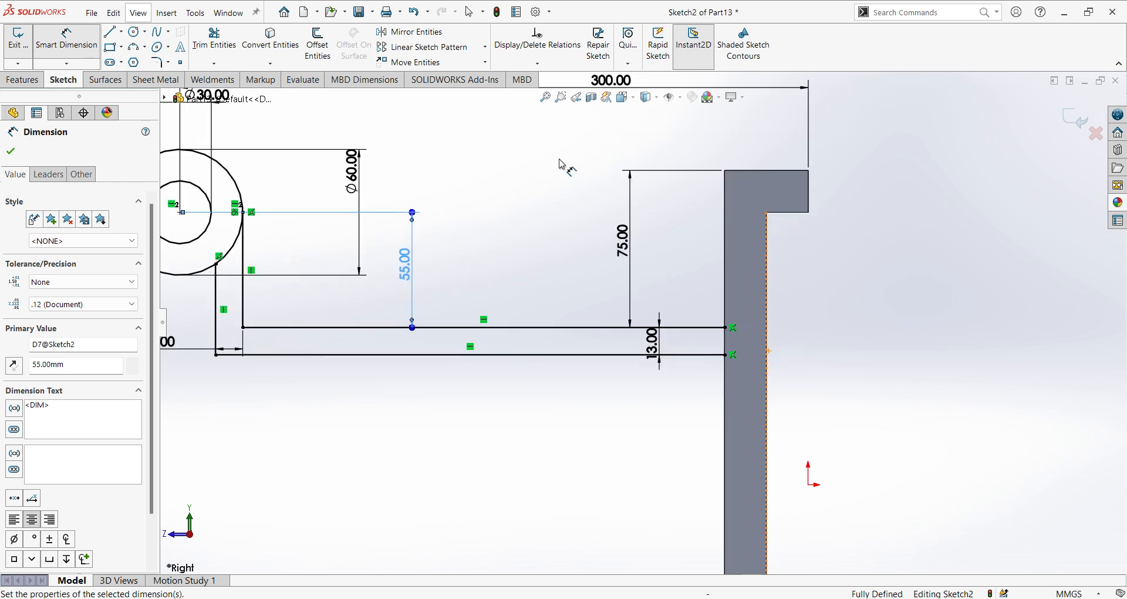
{"action": "left_click", "coordinate": [117, 31]}
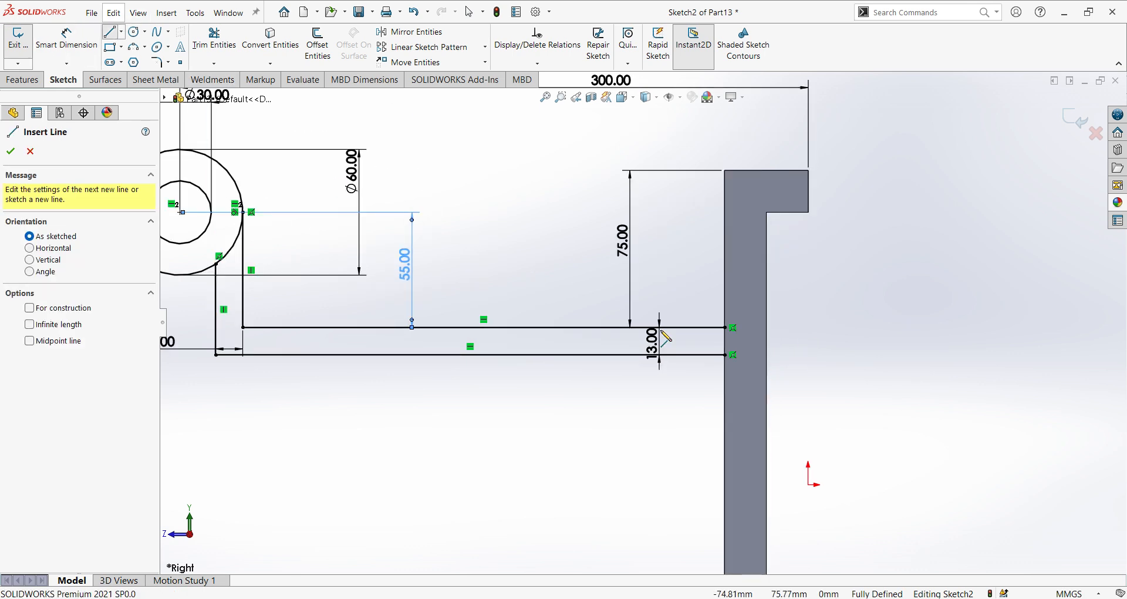
{"action": "left_click", "coordinate": [727, 327]}
{"action": "left_click", "coordinate": [725, 354]}
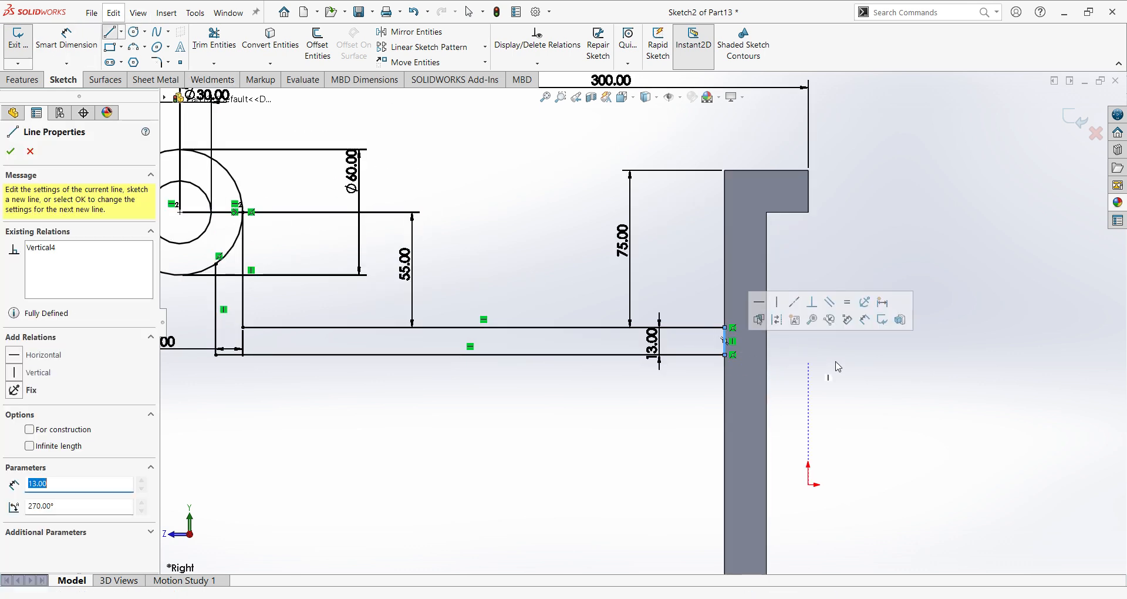
{"action": "right_click", "coordinate": [851, 351]}
{"action": "left_click", "coordinate": [899, 359]}
{"action": "scroll", "coordinate": [844, 354], "scroll_direction": "up", "scroll_amount": 4}
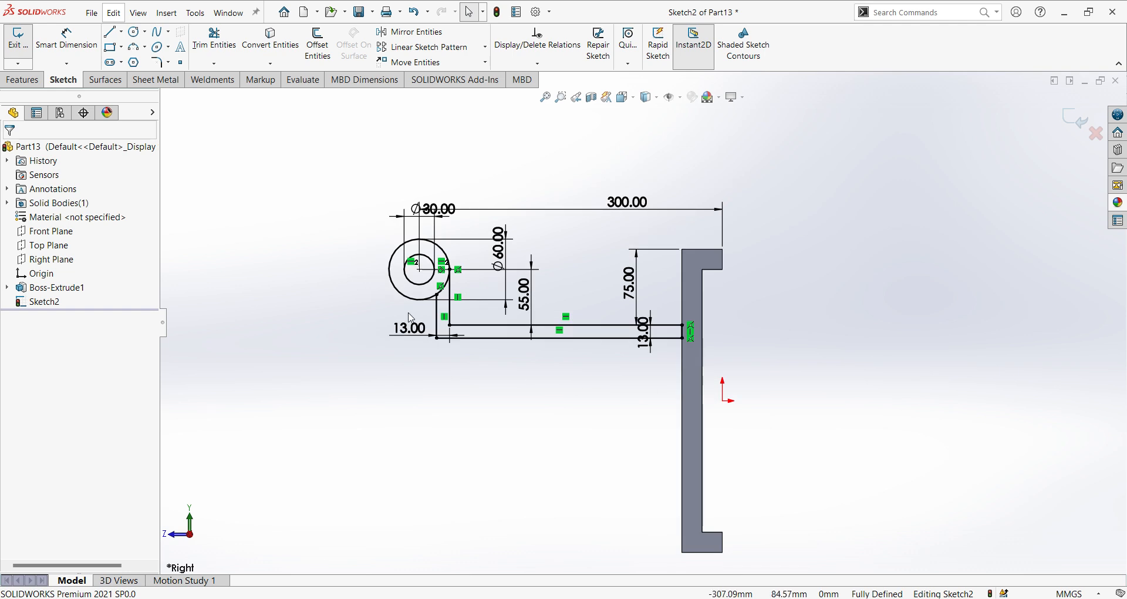
Trim away the section of the outer circle that lies between the arm's two vertical lines.
{"action": "scroll", "coordinate": [409, 313], "scroll_direction": "down", "scroll_amount": 1}
{"action": "left_click", "coordinate": [214, 39]}
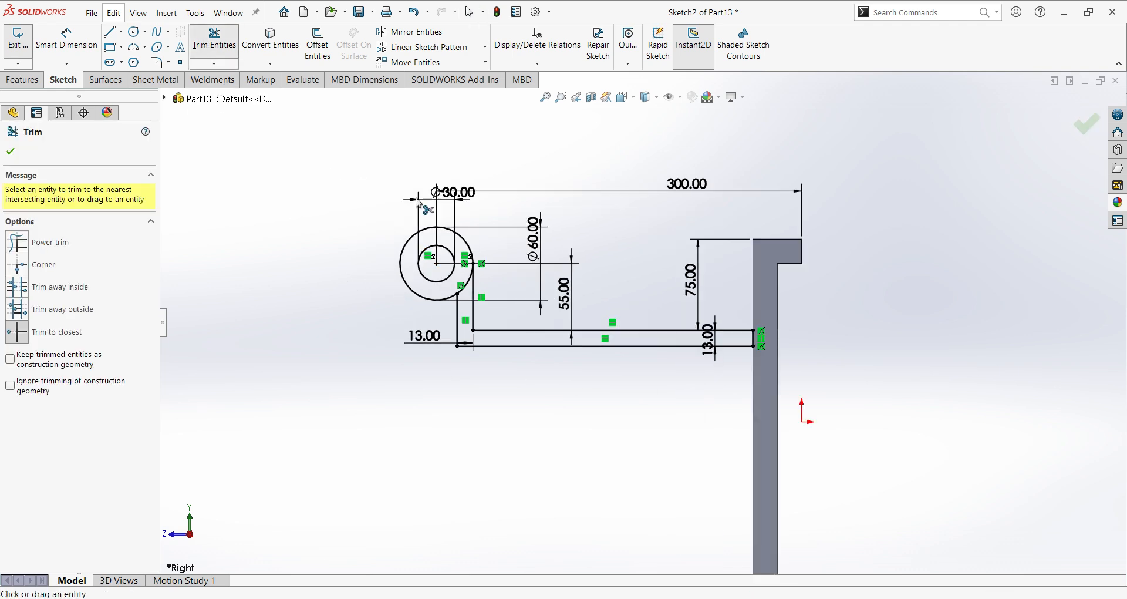
{"action": "left_click", "coordinate": [467, 286]}
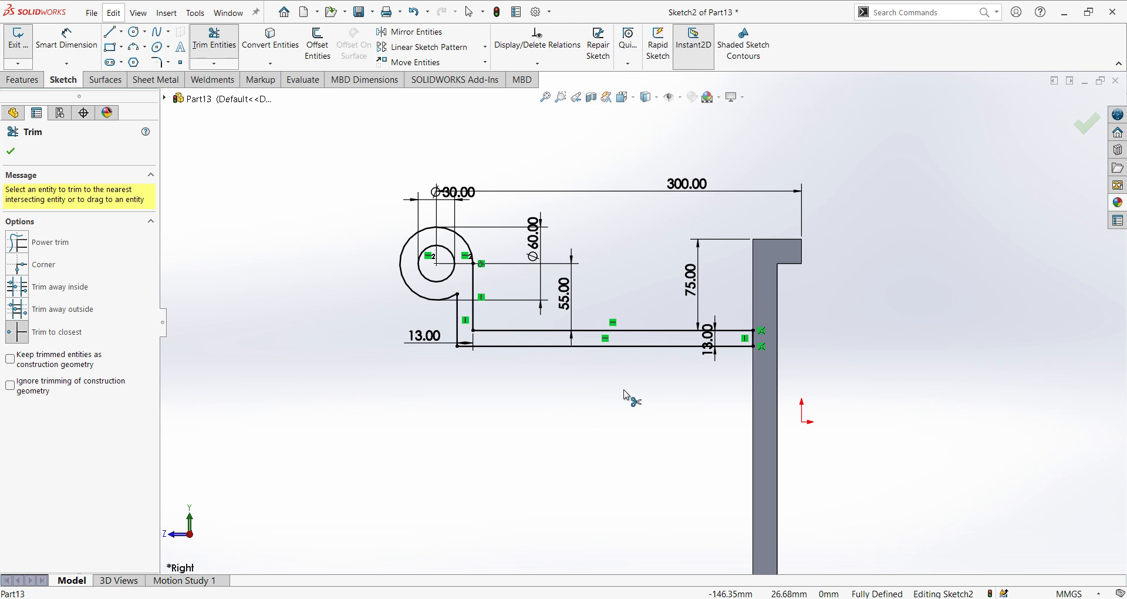
Add 5 mm sketch fillets to the arm's inner and outer bend corners and where its outer vertical line meets the outer circle.
{"action": "scroll", "coordinate": [481, 308], "scroll_direction": "down", "scroll_amount": 3}
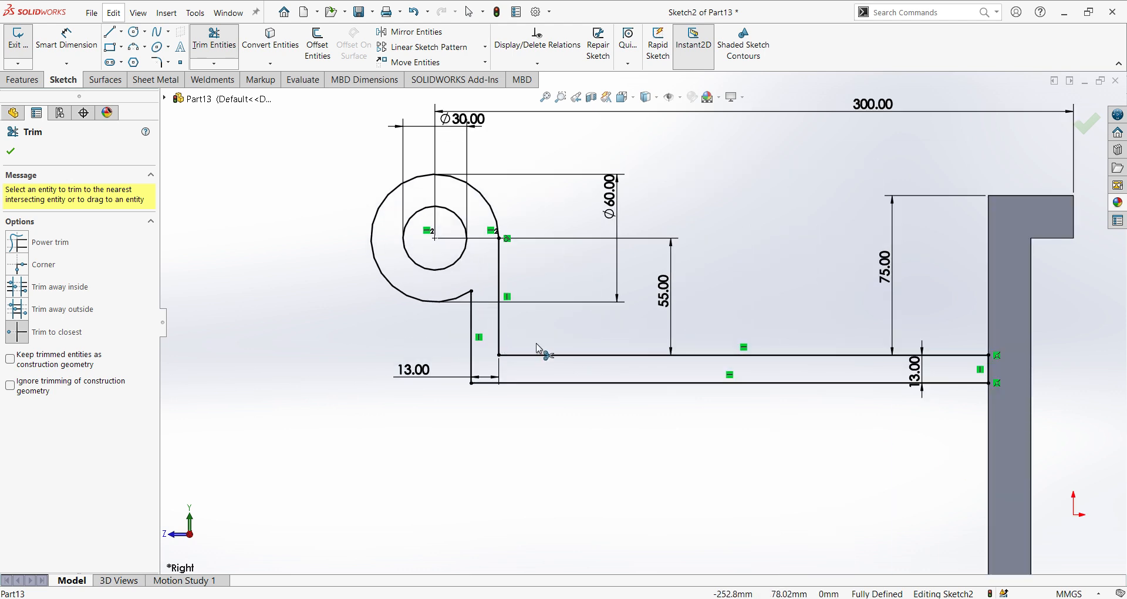
{"action": "left_click", "coordinate": [158, 62]}
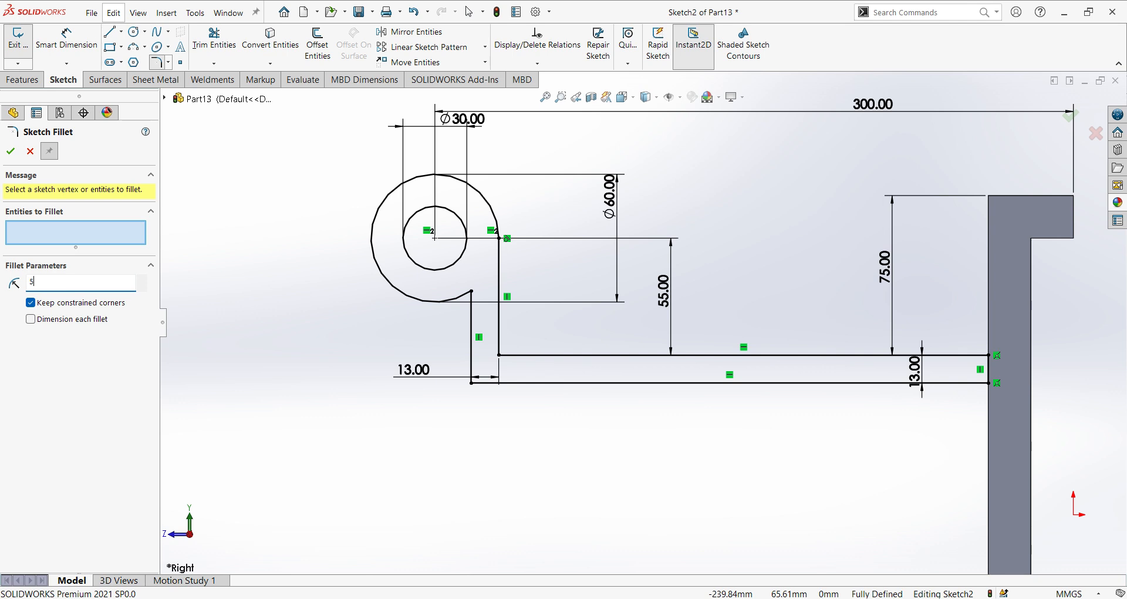
{"action": "left_click", "coordinate": [557, 356]}
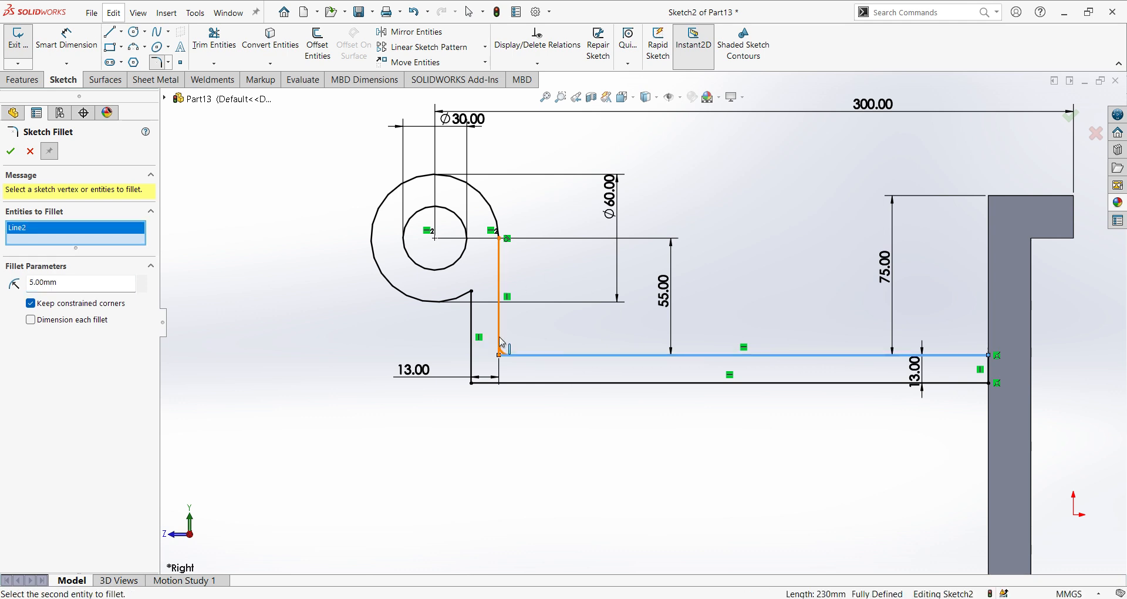
{"action": "left_click", "coordinate": [488, 383]}
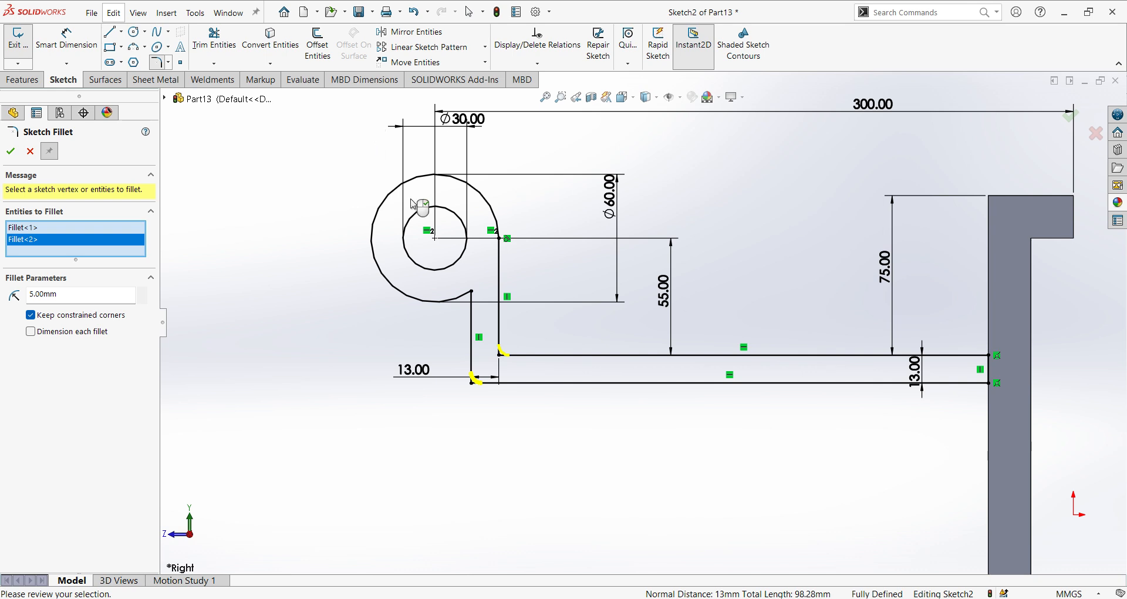
{"action": "scroll", "coordinate": [486, 293], "scroll_direction": "down", "scroll_amount": 3}
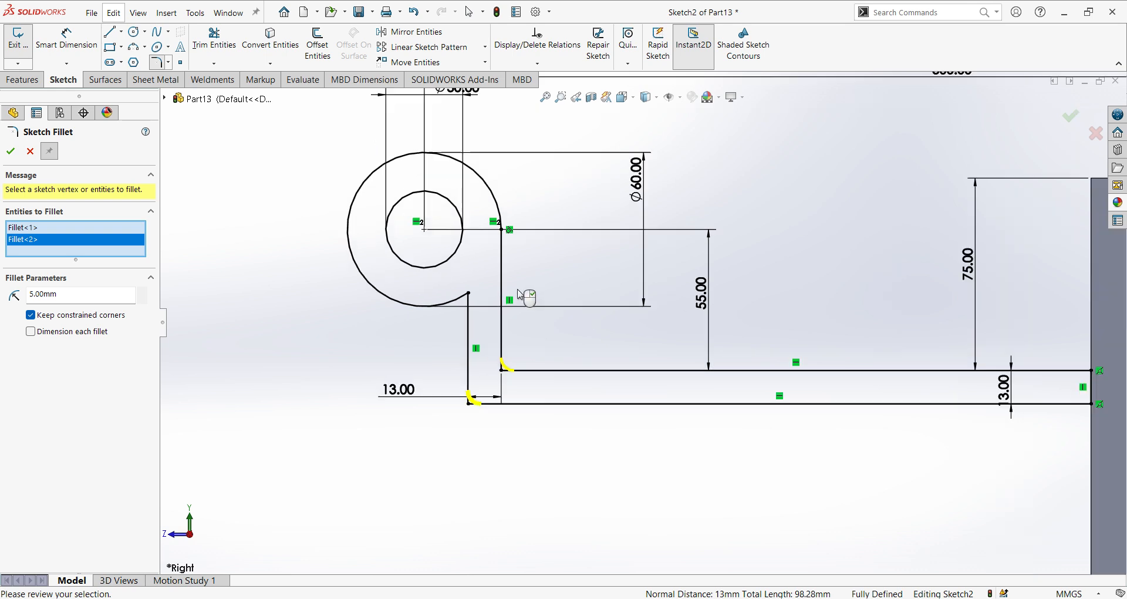
{"action": "left_click", "coordinate": [465, 297]}
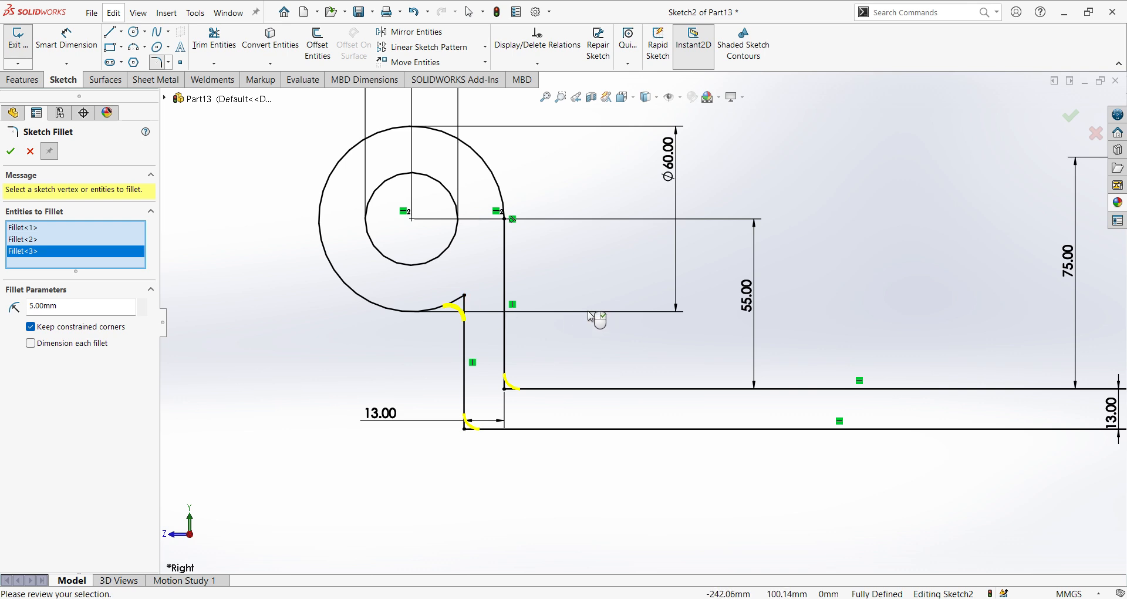
{"action": "left_click", "coordinate": [10, 151]}
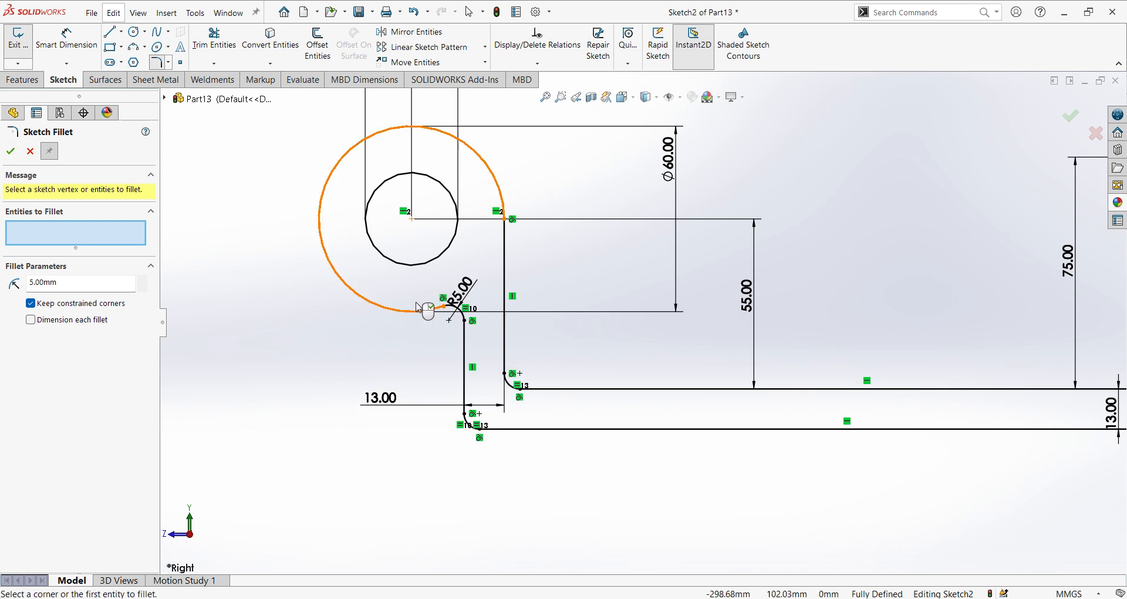
Finish the arm sketch and extrude it 105 mm as a Mid Plane boss merged with the plate.
{"action": "scroll", "coordinate": [428, 300], "scroll_direction": "up", "scroll_amount": 3}
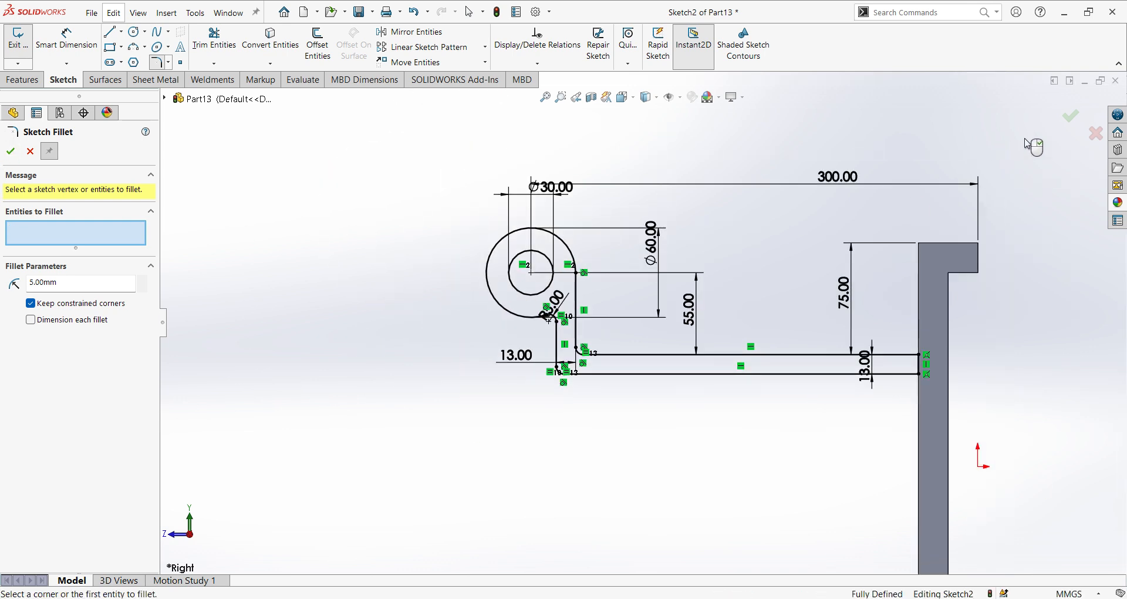
{"action": "left_click", "coordinate": [1071, 117]}
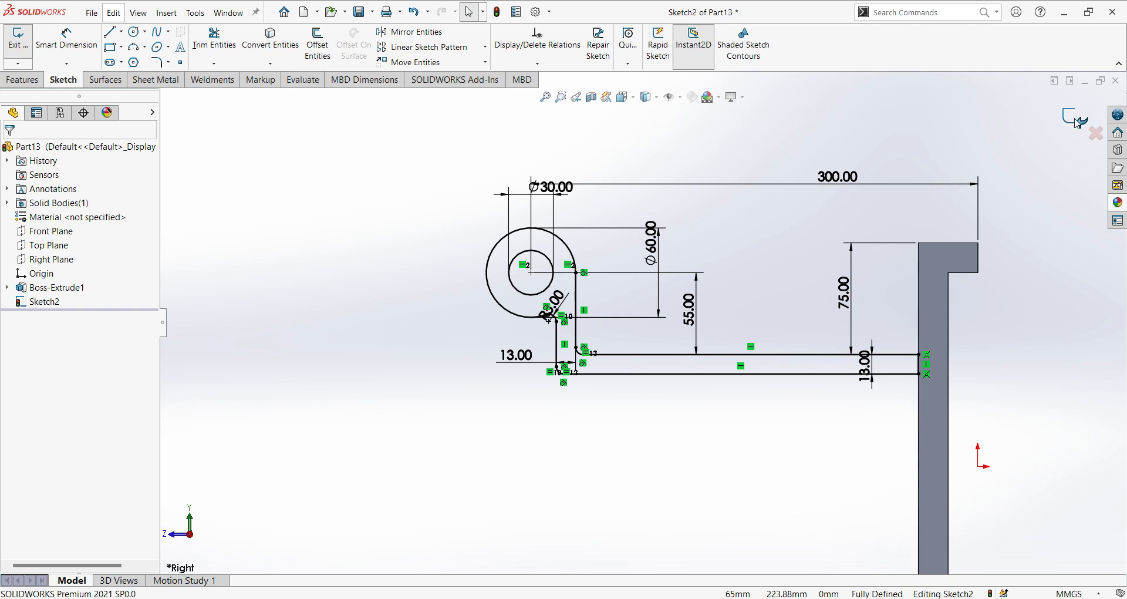
{"action": "left_click", "coordinate": [1078, 122]}
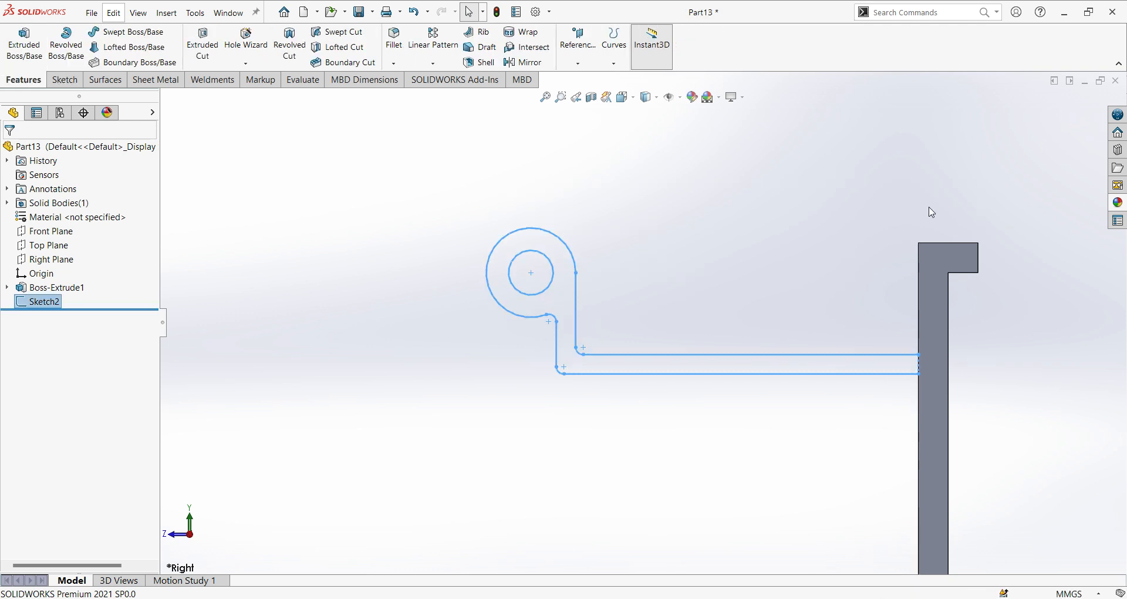
{"action": "left_click", "coordinate": [23, 47]}
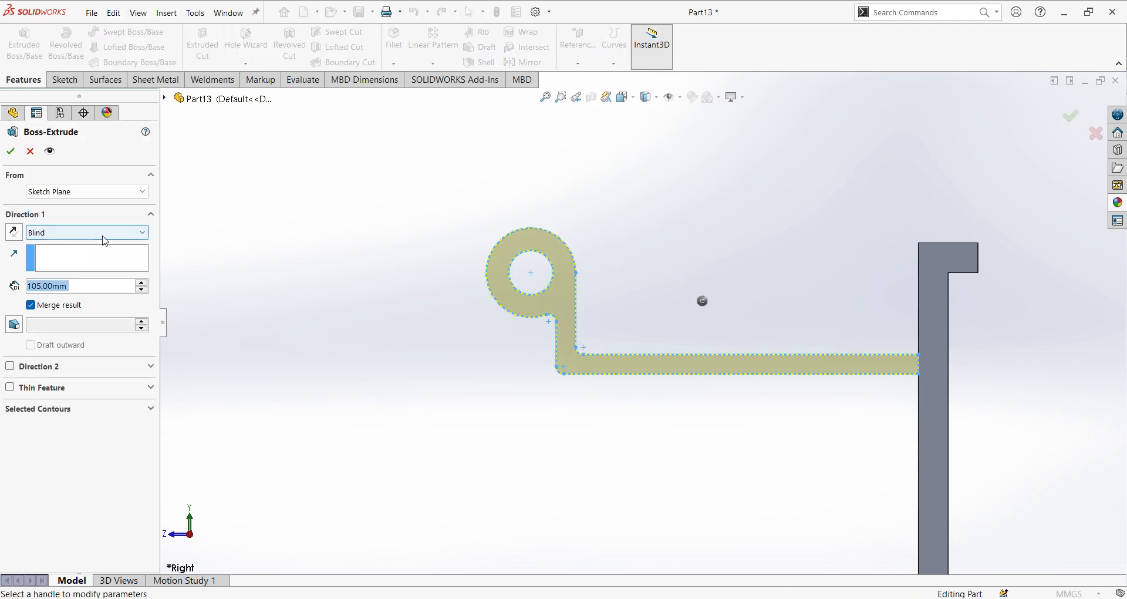
{"action": "left_click", "coordinate": [105, 238]}
{"action": "left_click", "coordinate": [92, 305]}
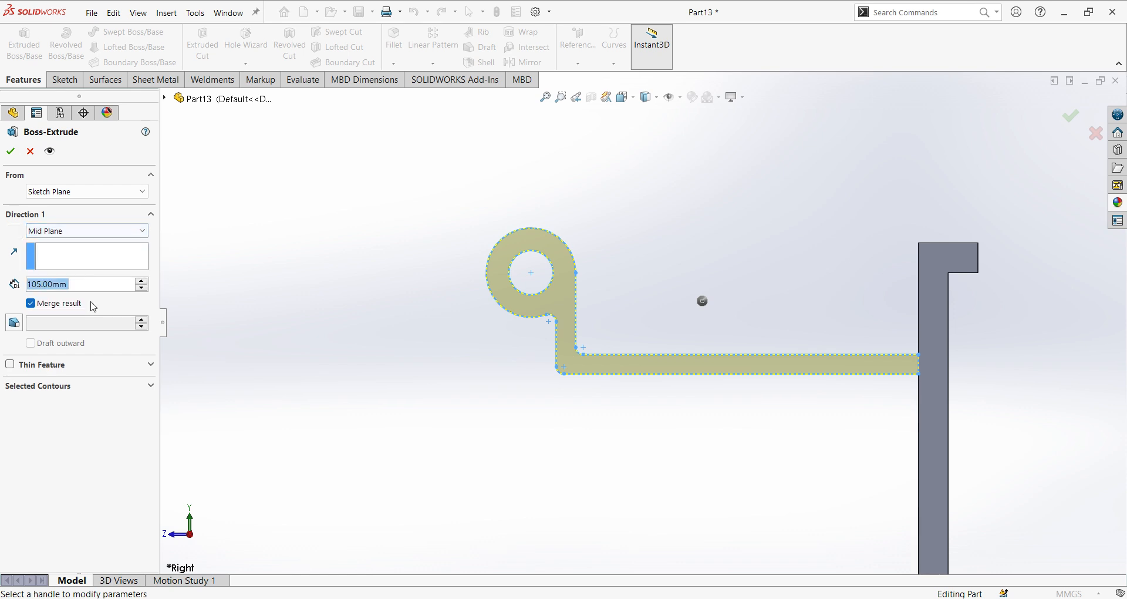
{"action": "left_click", "coordinate": [11, 151]}
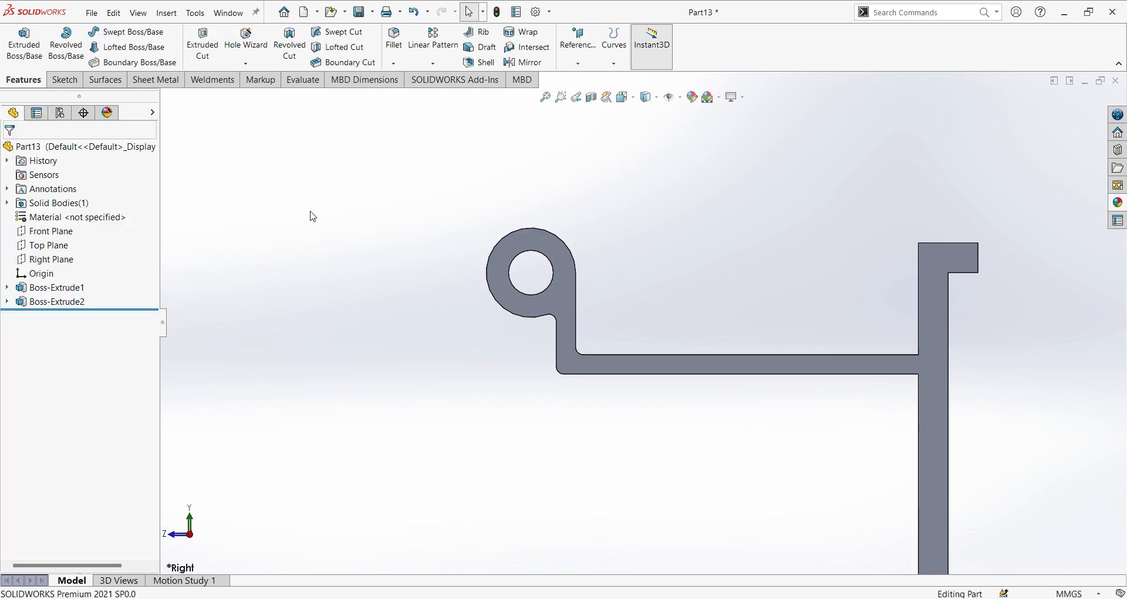
On the Right Plane, sketch a three-point arc of about 113 mm radius from the plate's upper outer corner to the arm's upper edge.
{"action": "key", "text": "ctrl+7"}
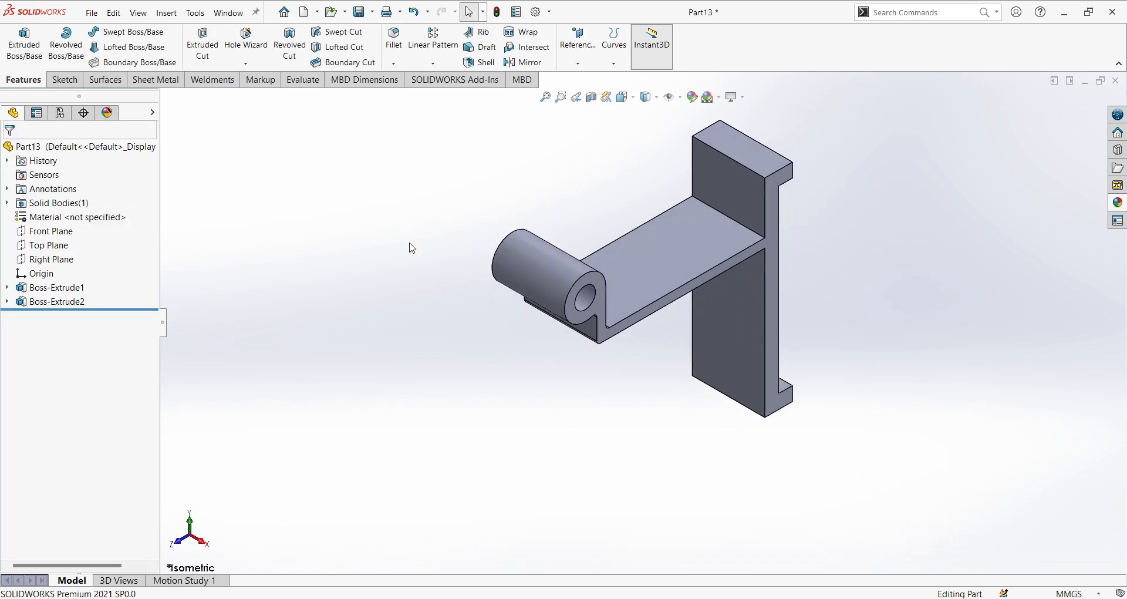
{"action": "scroll", "coordinate": [732, 218], "scroll_direction": "down", "scroll_amount": 2}
{"action": "scroll", "coordinate": [730, 221], "scroll_direction": "up", "scroll_amount": 1}
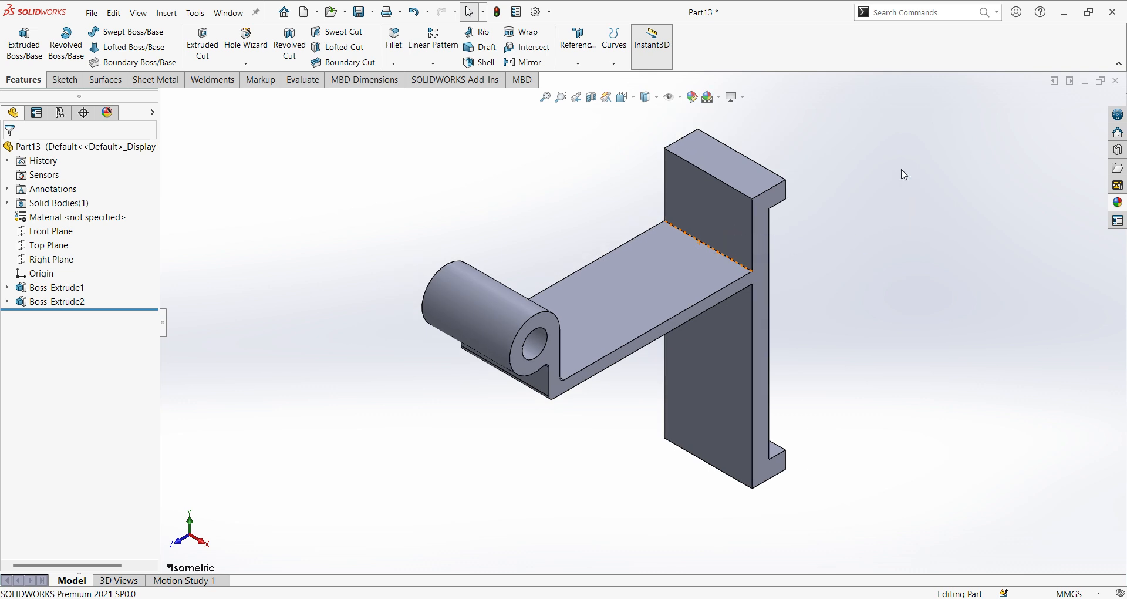
{"action": "scroll", "coordinate": [902, 171], "scroll_direction": "down", "scroll_amount": 1}
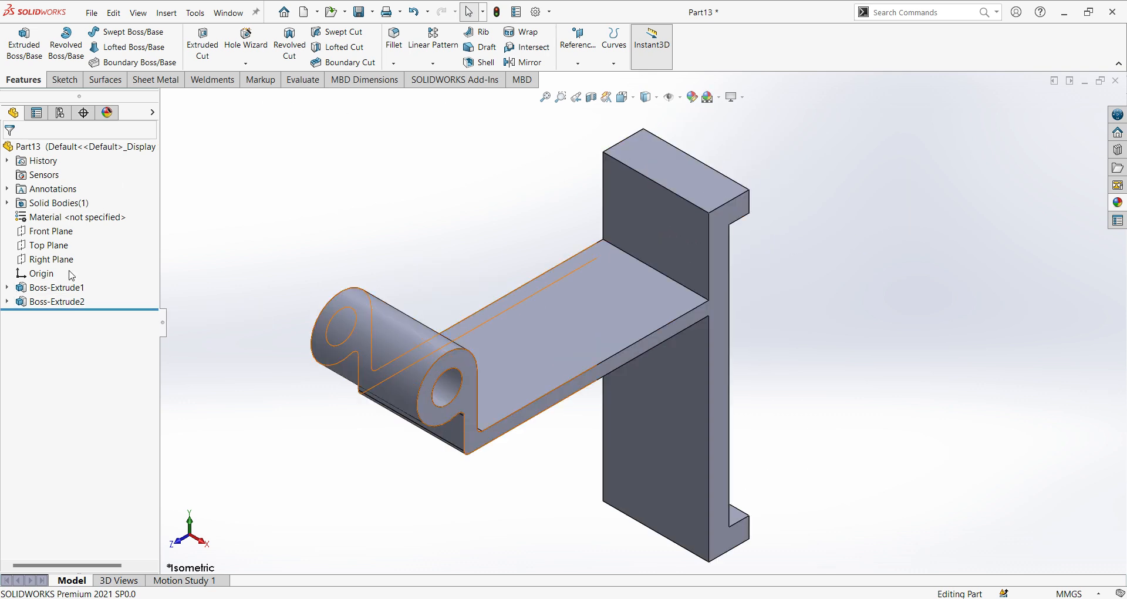
{"action": "left_click", "coordinate": [54, 259]}
{"action": "left_click", "coordinate": [80, 238]}
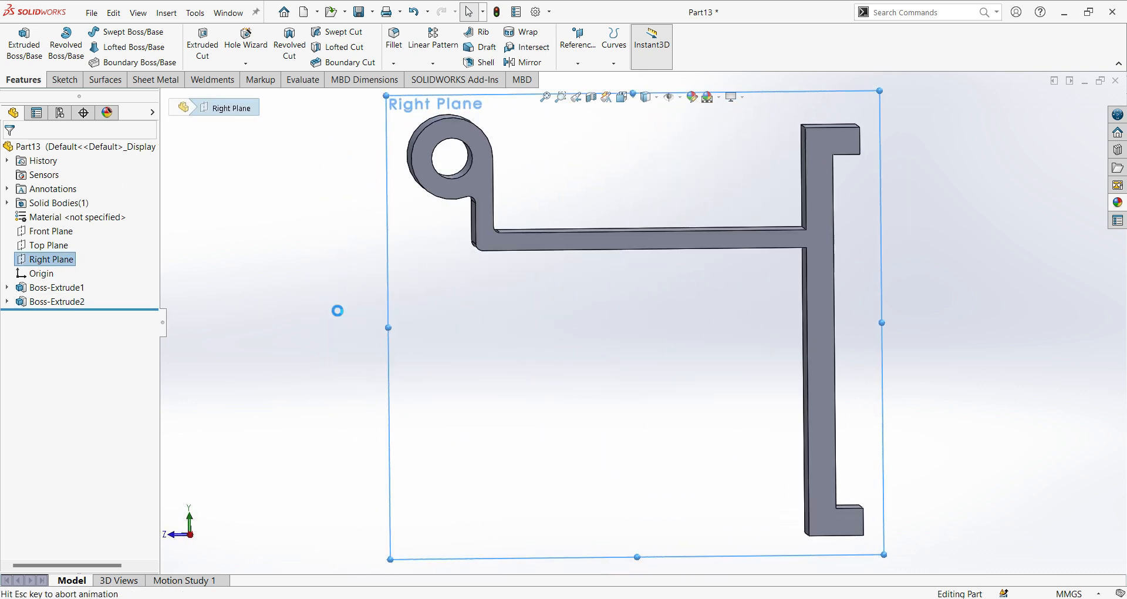
{"action": "scroll", "coordinate": [723, 236], "scroll_direction": "down", "scroll_amount": 2}
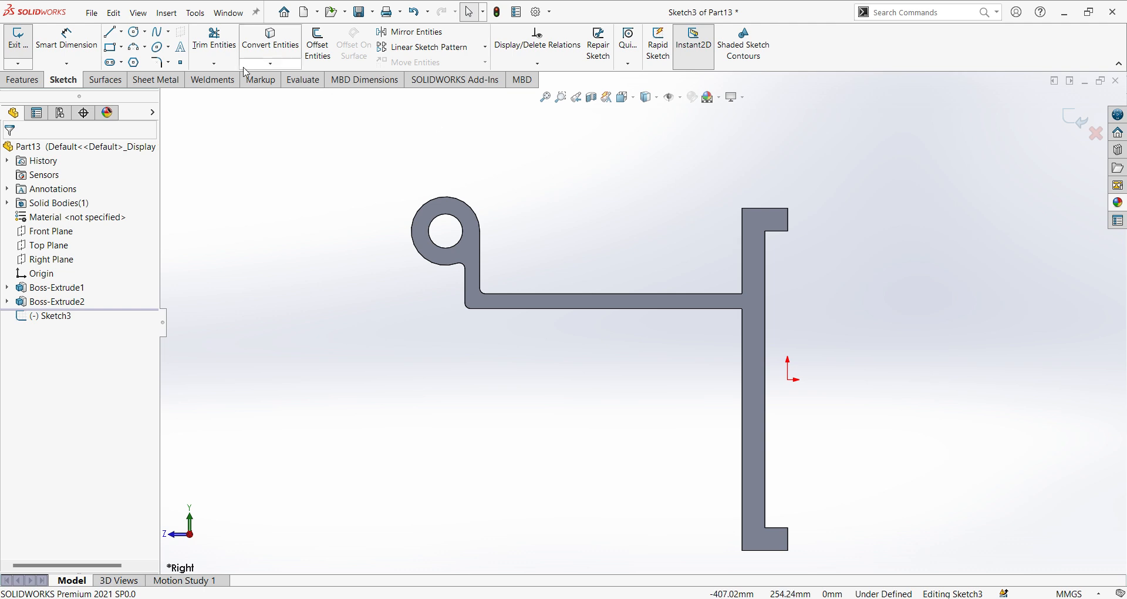
{"action": "left_click", "coordinate": [135, 50]}
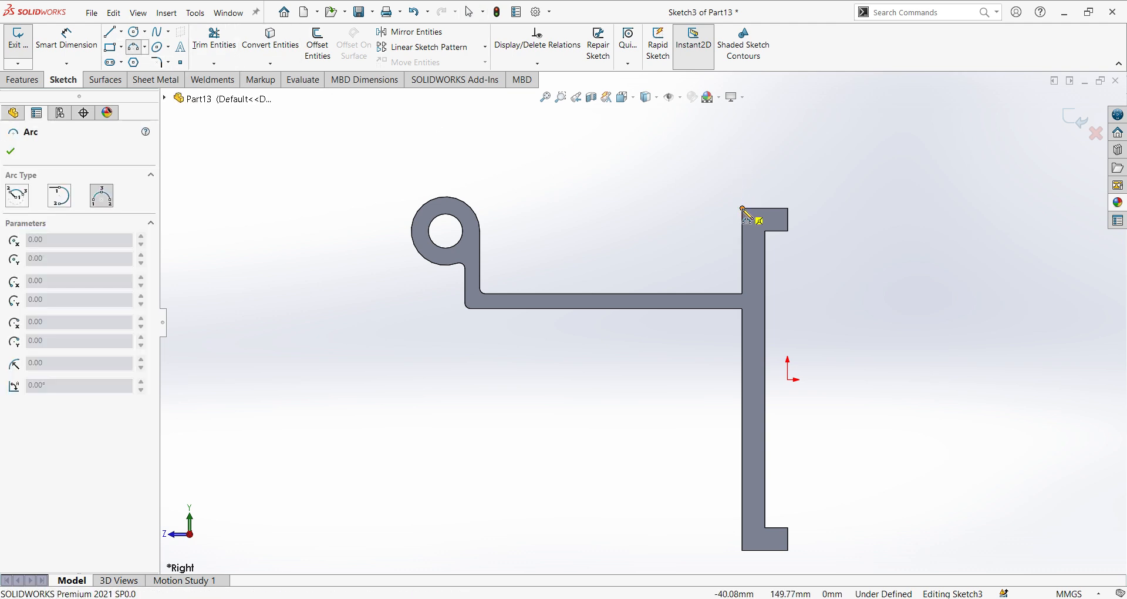
{"action": "left_click", "coordinate": [742, 208]}
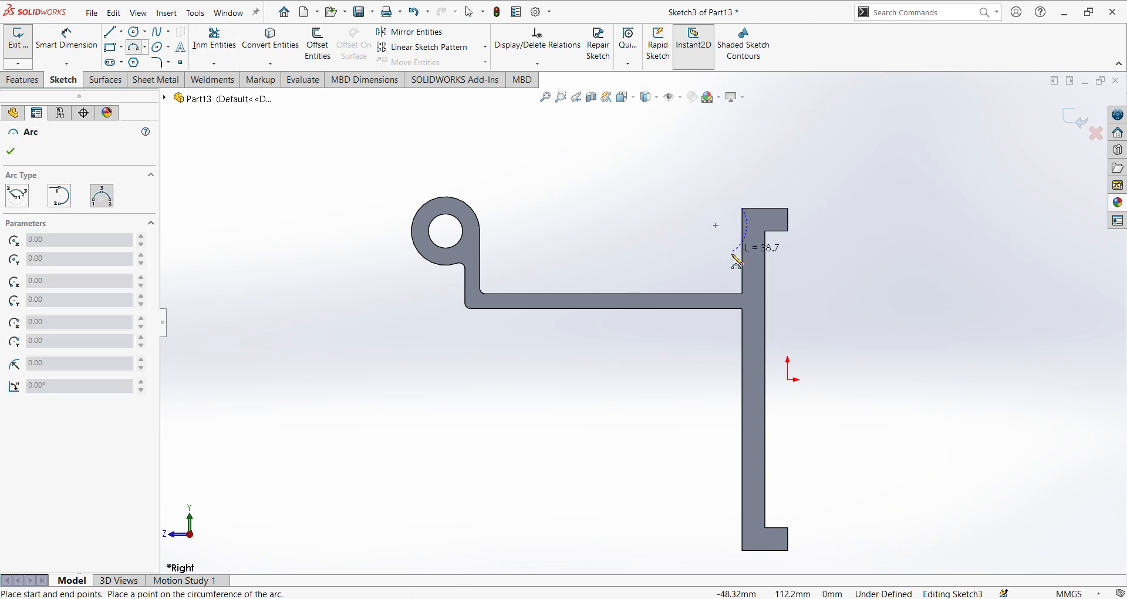
{"action": "left_click", "coordinate": [635, 293]}
{"action": "left_click", "coordinate": [702, 266]}
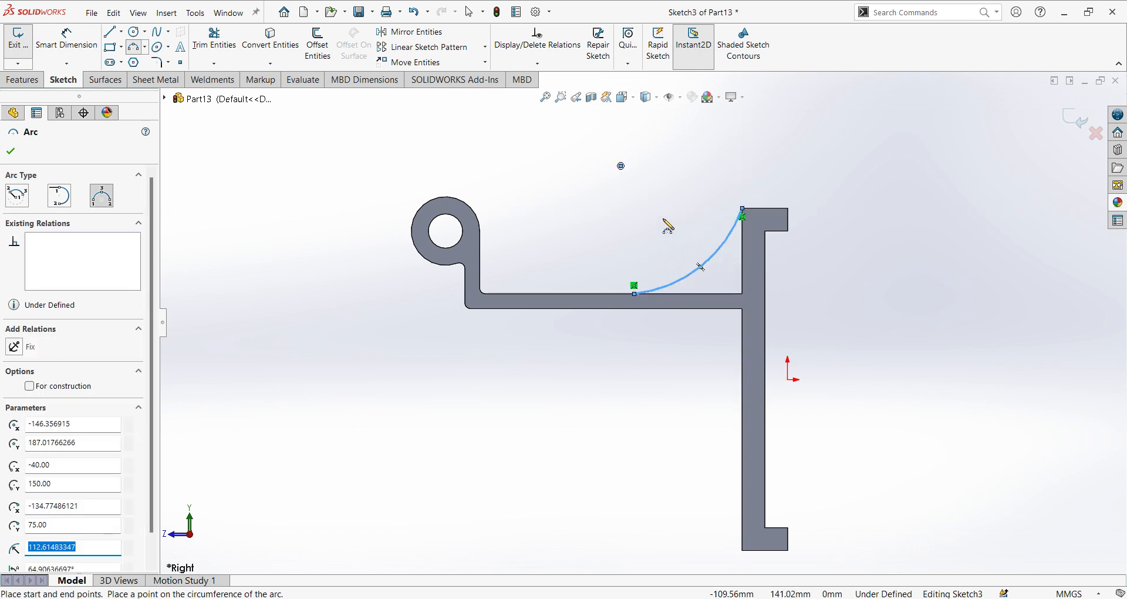
Dimension the arc between the plate and the arm with a 75 mm radius.
{"action": "right_click", "coordinate": [665, 220]}
{"action": "left_click", "coordinate": [691, 184]}
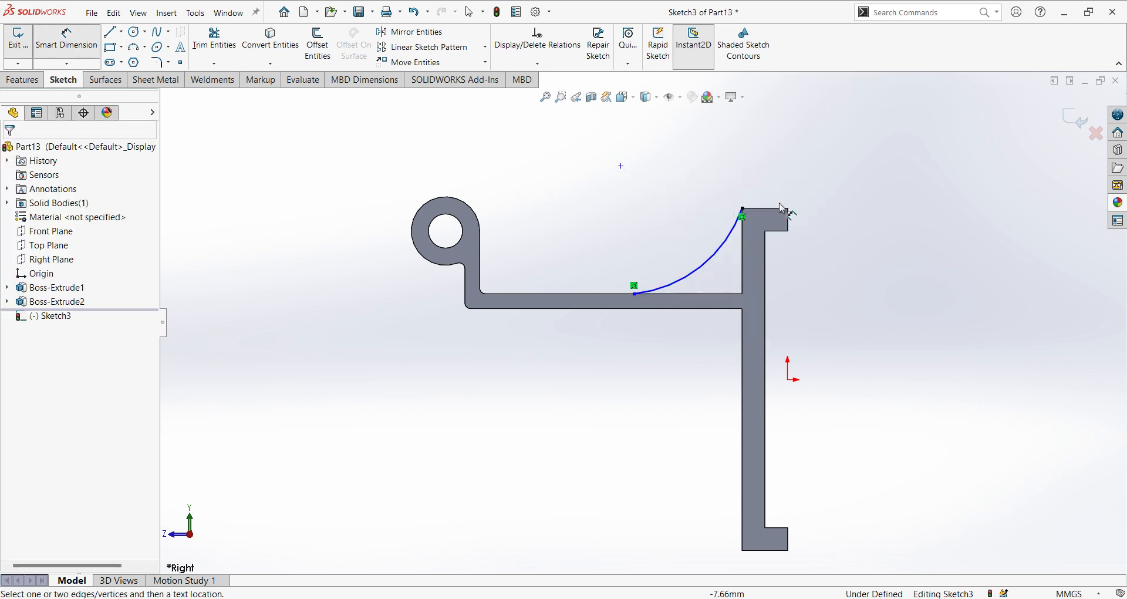
{"action": "left_click", "coordinate": [728, 247]}
{"action": "left_click", "coordinate": [674, 208]}
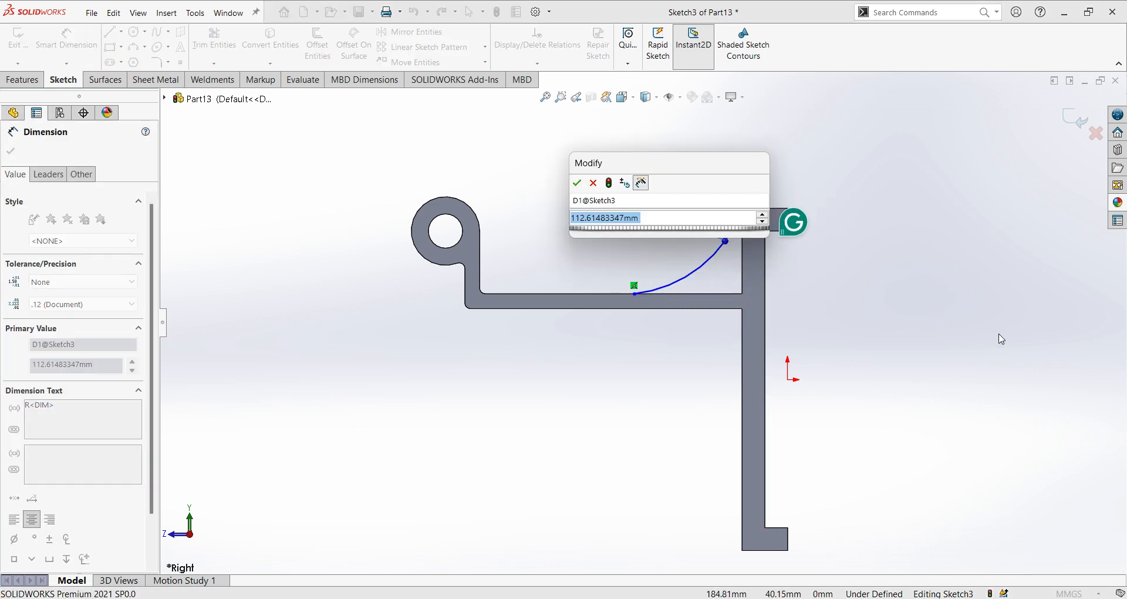
{"action": "type", "text": "75"}
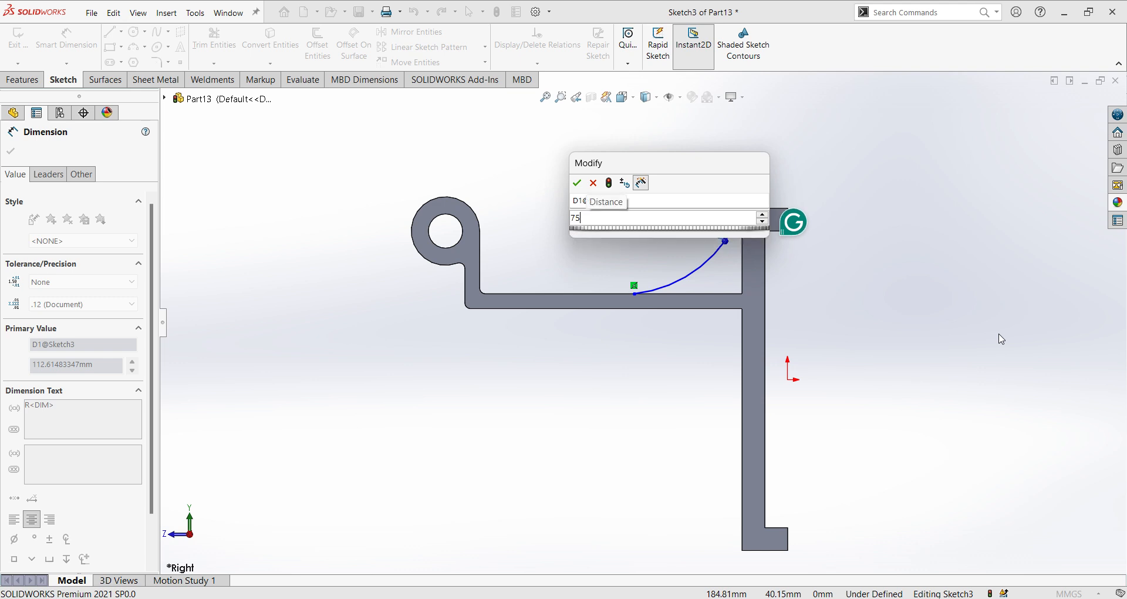
{"action": "key", "text": "Return"}
{"action": "key", "text": "Escape"}
{"action": "scroll", "coordinate": [690, 311], "scroll_direction": "up", "scroll_amount": 3}
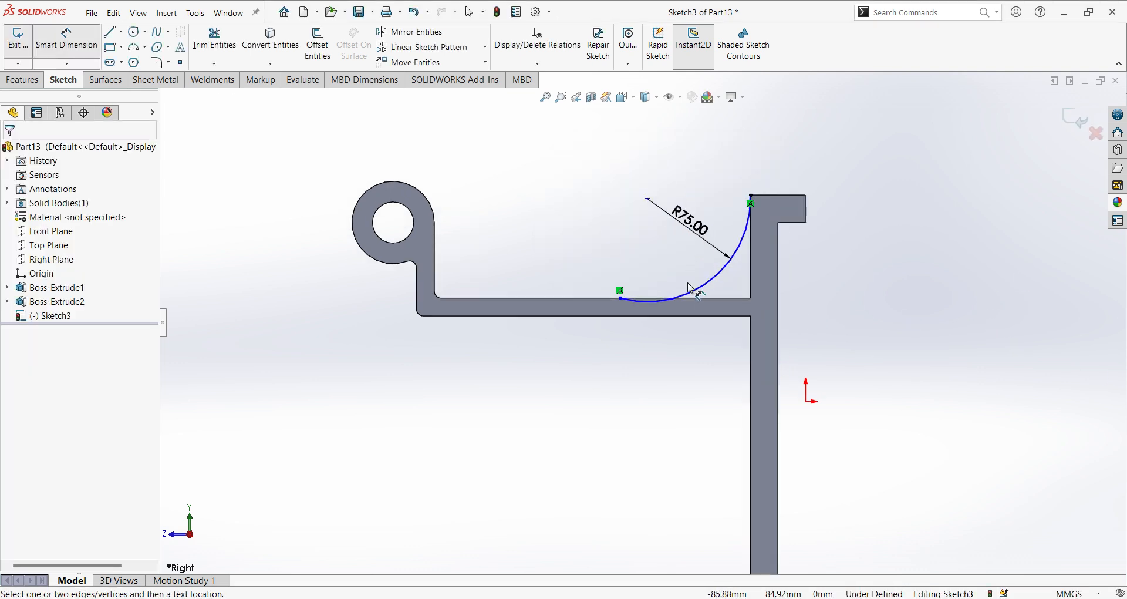
{"action": "left_click", "coordinate": [687, 303]}
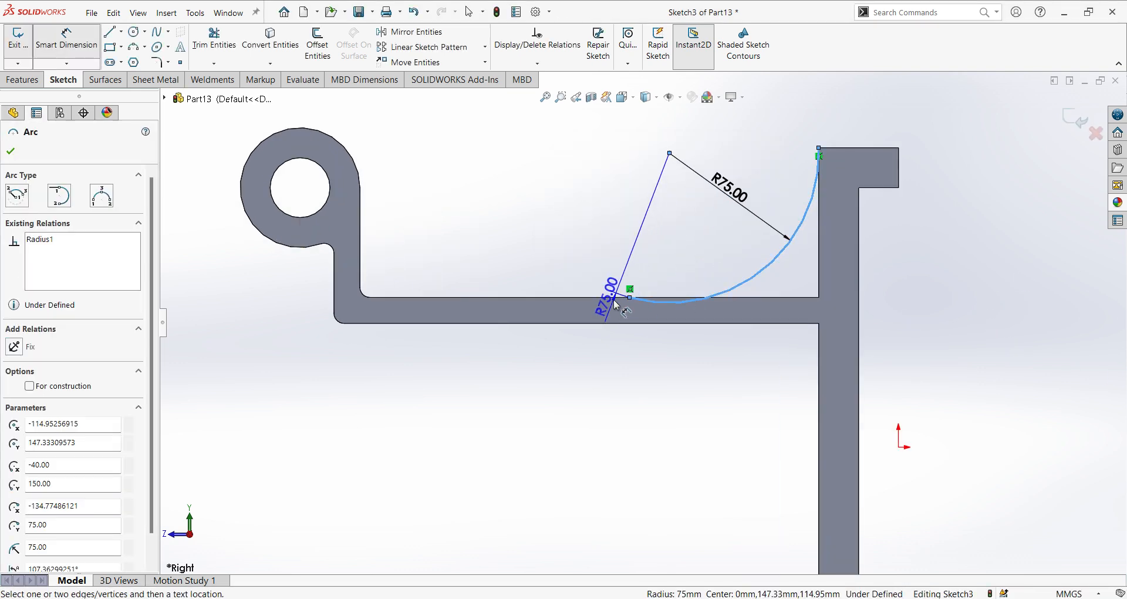
{"action": "key", "text": "Escape"}
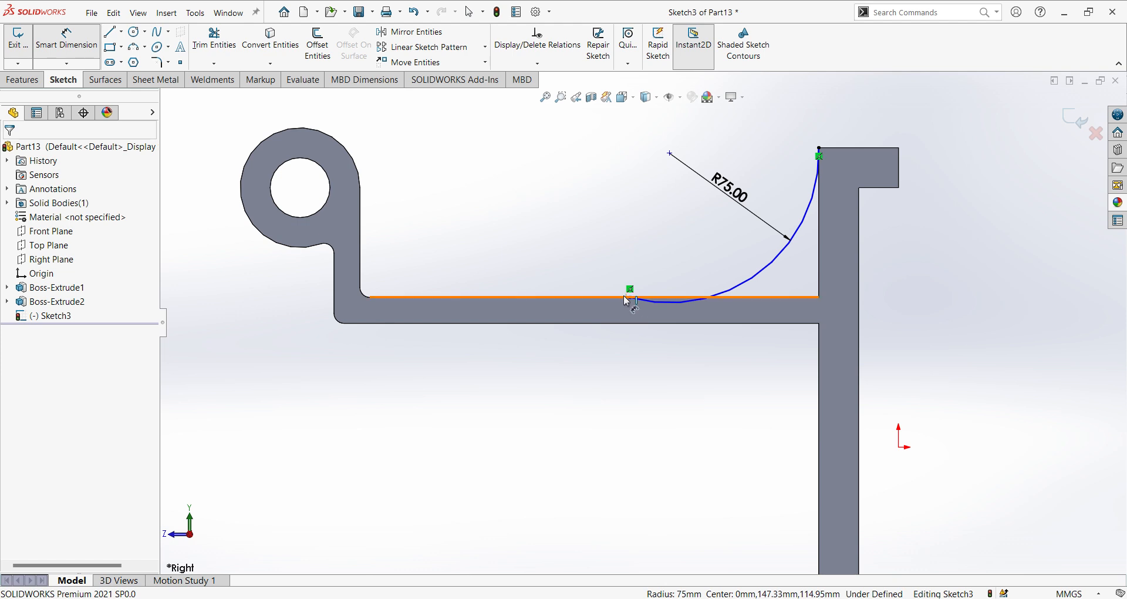
{"action": "left_click", "coordinate": [669, 301]}
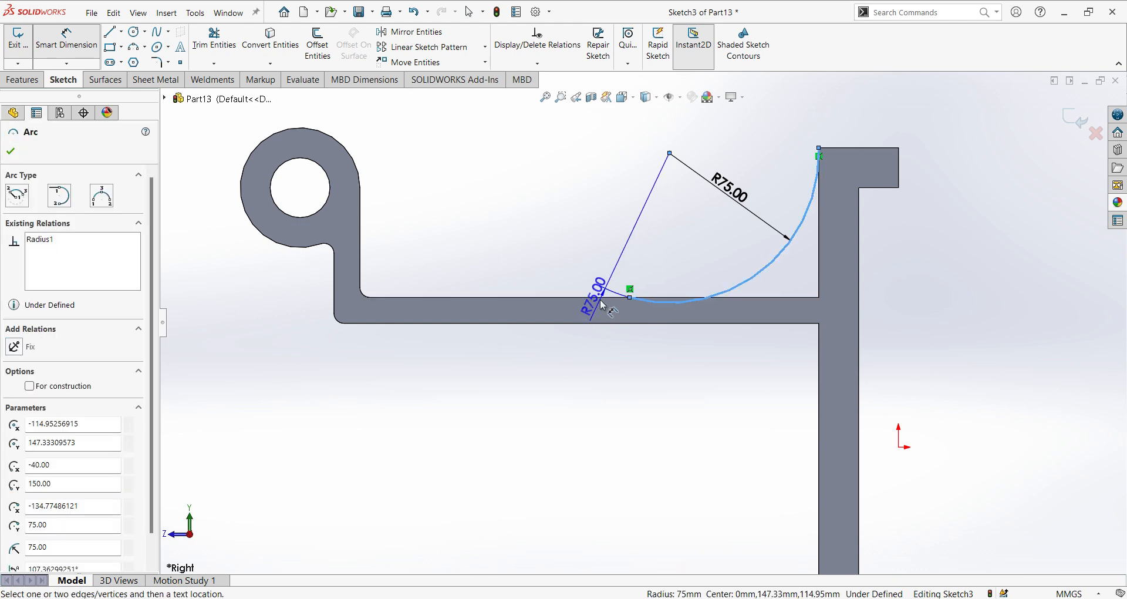
{"action": "key", "text": "Escape"}
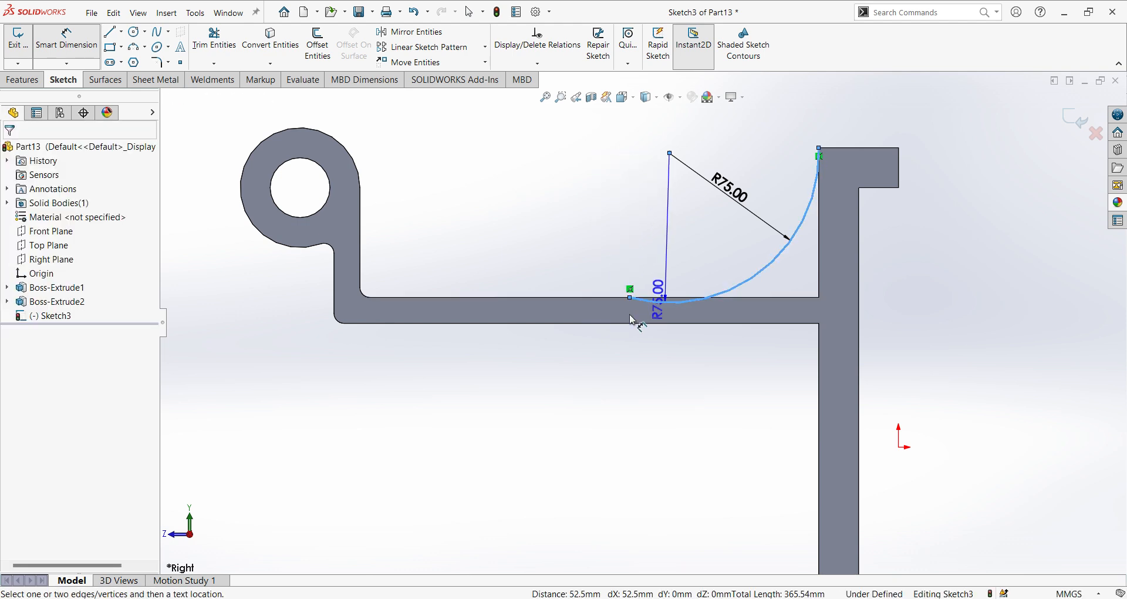
{"action": "key", "text": "Escape"}
Make the 75 mm arc tangent to the arm's upper edge and finish the sketch.
{"action": "left_click", "coordinate": [697, 302]}
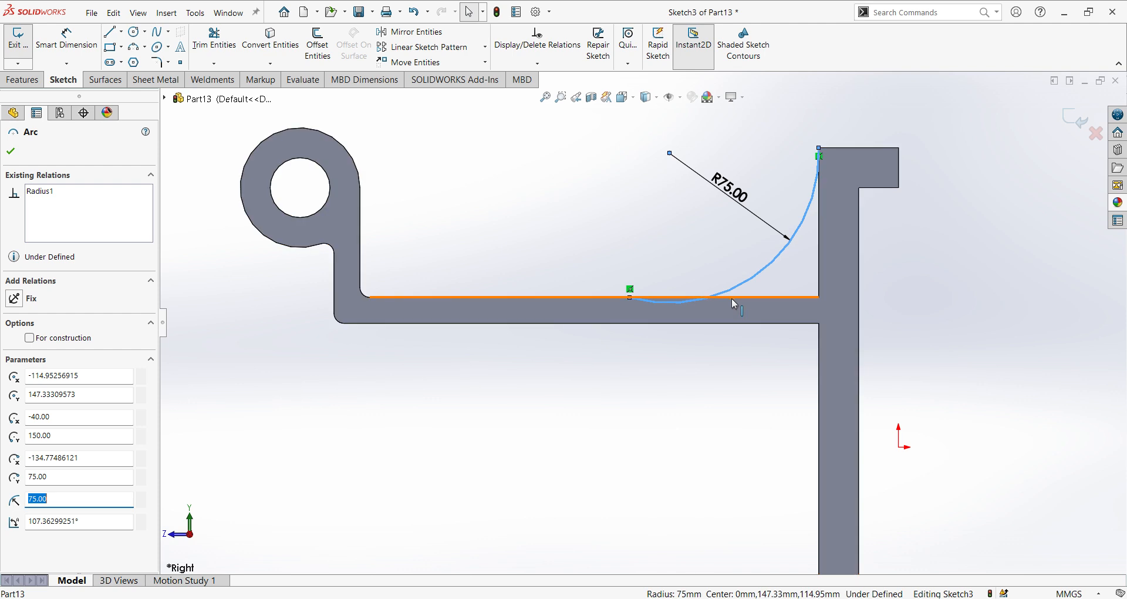
{"action": "left_click", "coordinate": [728, 301], "text": "ctrl"}
{"action": "left_click", "coordinate": [13, 359]}
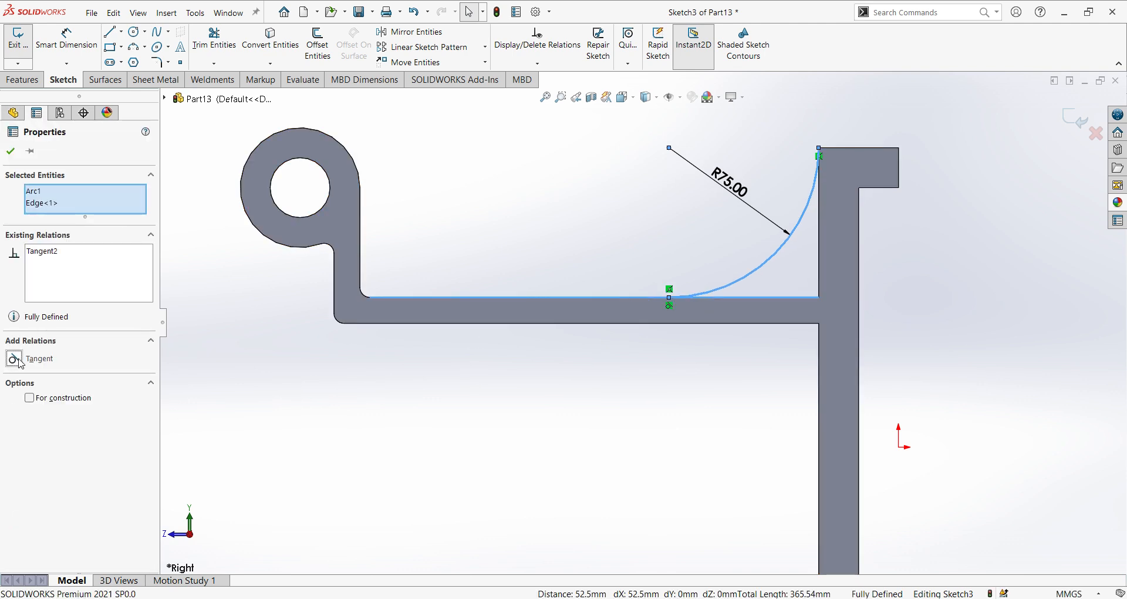
{"action": "left_click", "coordinate": [580, 434]}
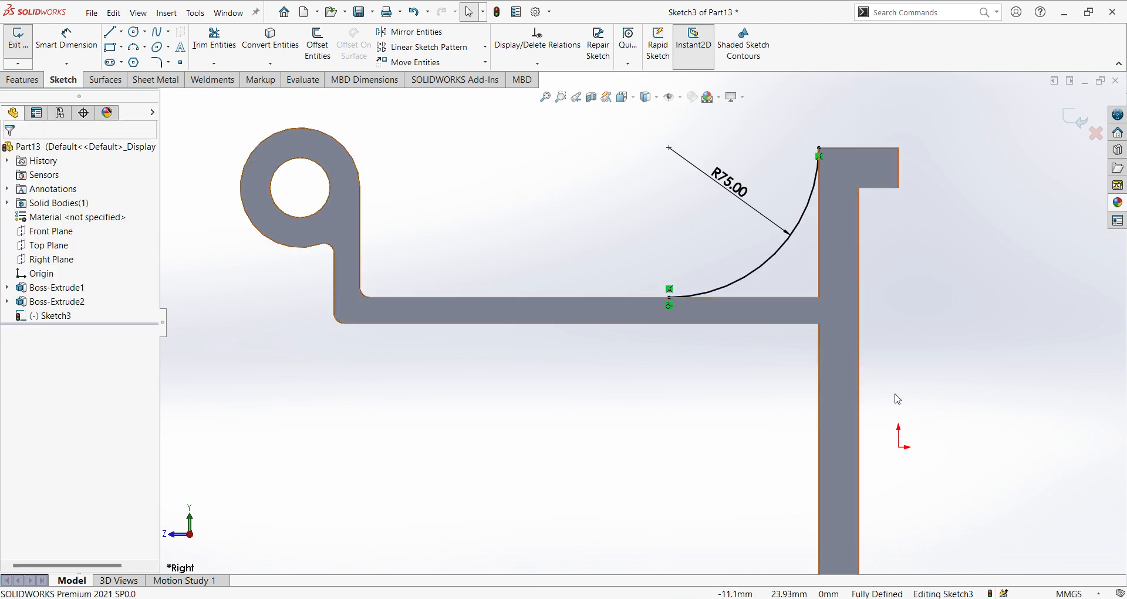
{"action": "left_click", "coordinate": [1074, 124]}
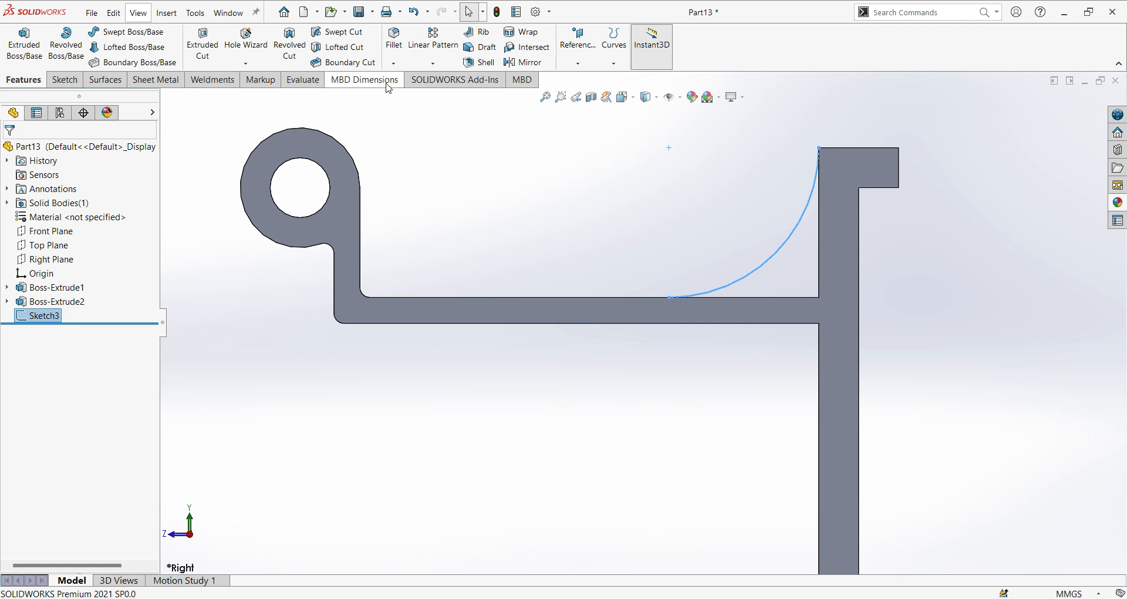
Create a 25 mm thick rib from the arc sketch, thickened on both sides and parallel to the sketch, with the material side flipped toward the corner.
{"action": "left_click", "coordinate": [479, 32]}
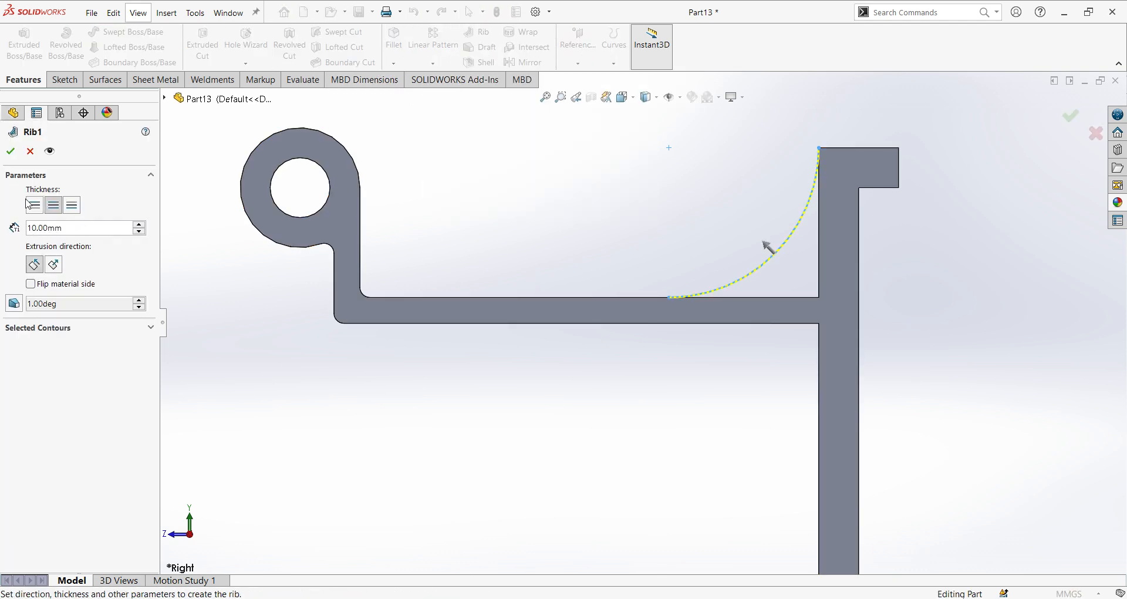
{"action": "left_click", "coordinate": [52, 265]}
{"action": "middle_click_drag", "start_coordinate": [380, 351], "coordinate": [416, 458]}
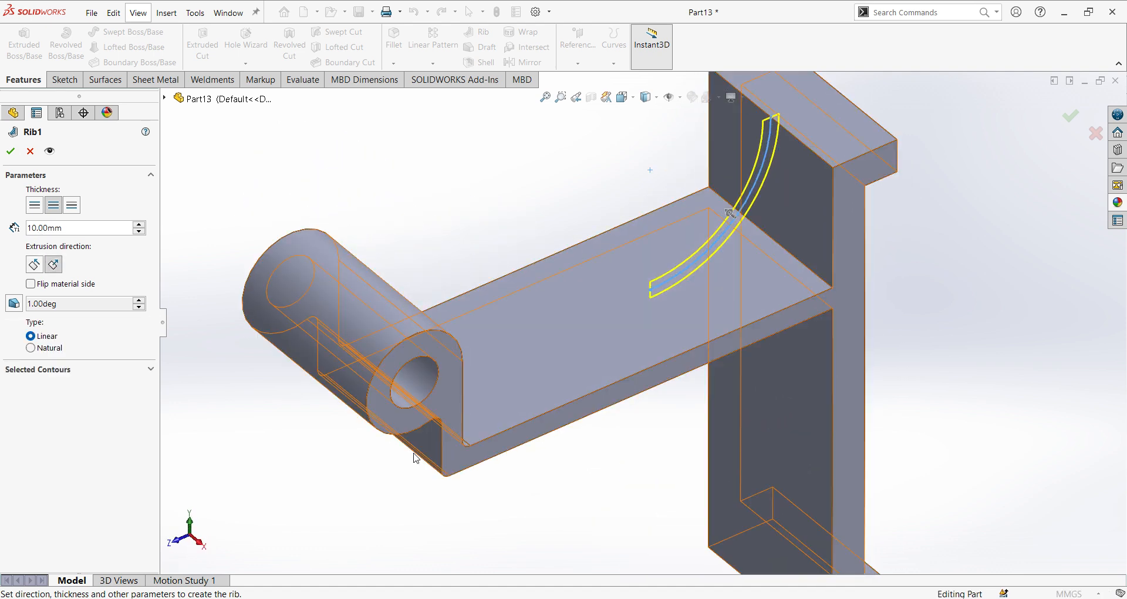
{"action": "left_click", "coordinate": [40, 268]}
{"action": "left_click", "coordinate": [735, 219]}
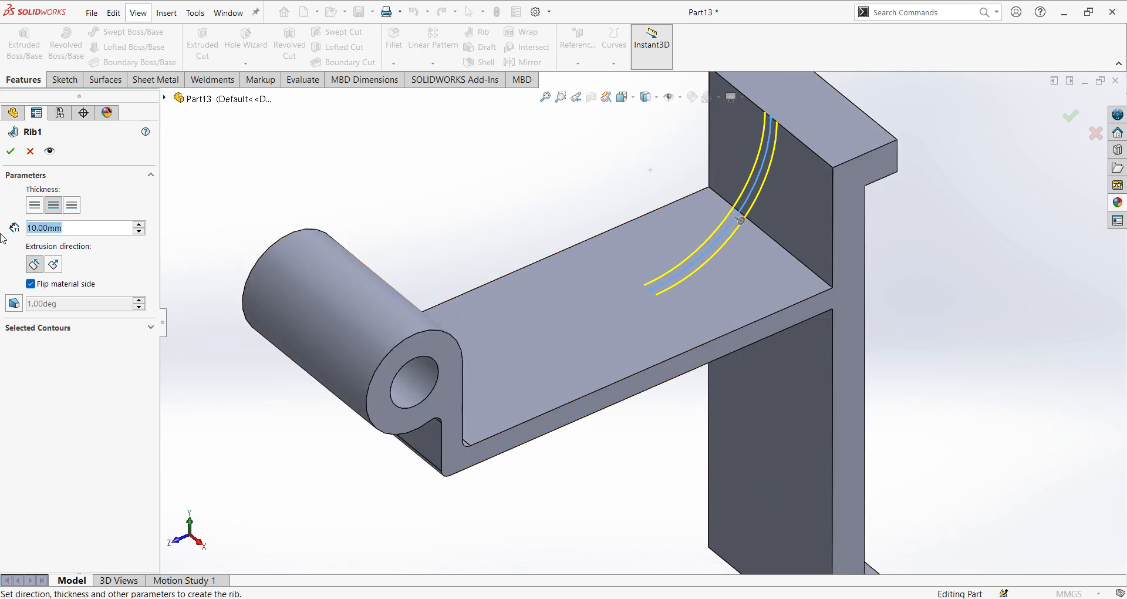
{"action": "type", "text": "25"}
{"action": "key", "text": "Return"}
{"action": "key", "text": "Return"}
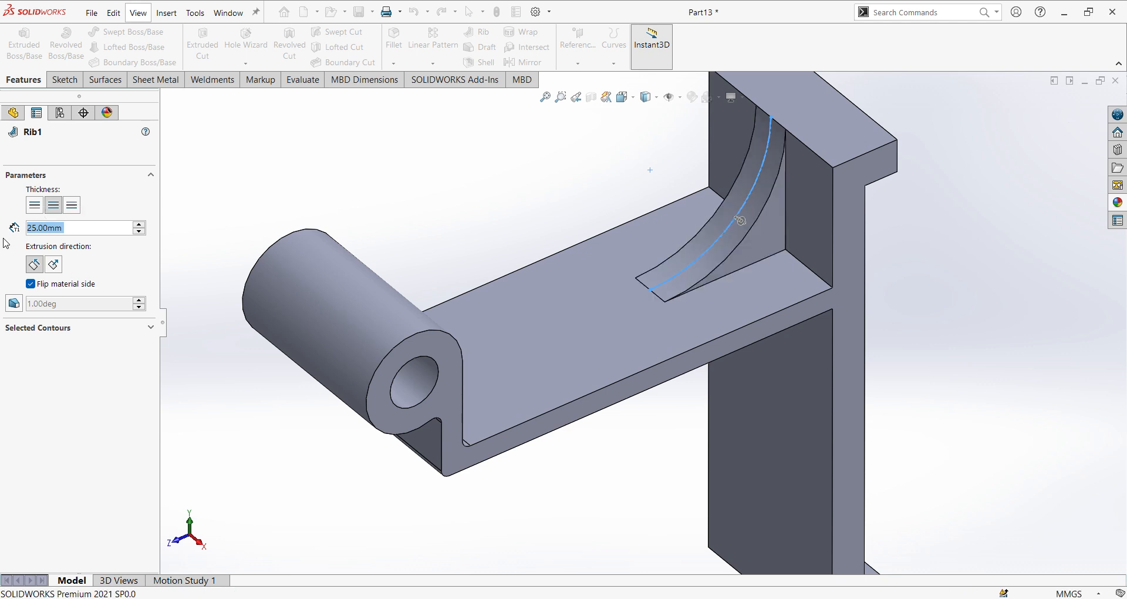
{"action": "left_click", "coordinate": [279, 183]}
On the Right Plane, sketch a nearly vertical line down from the boss's outermost point and a horizontal line from its lower end to the plate's outer face.
{"action": "scroll", "coordinate": [642, 251], "scroll_direction": "up", "scroll_amount": 3}
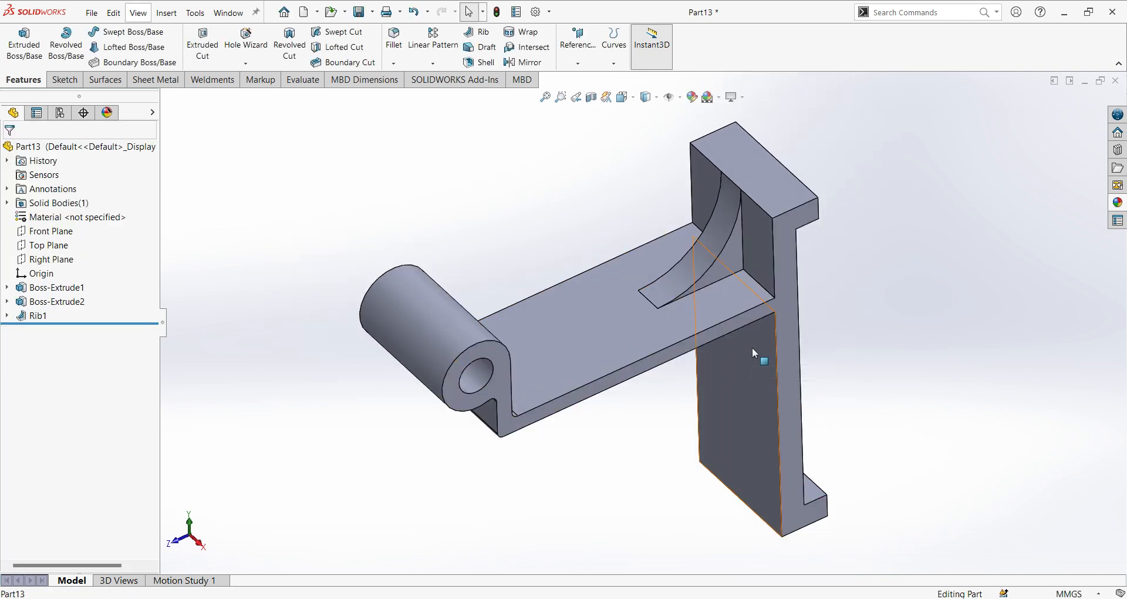
{"action": "key", "text": "ctrl+7"}
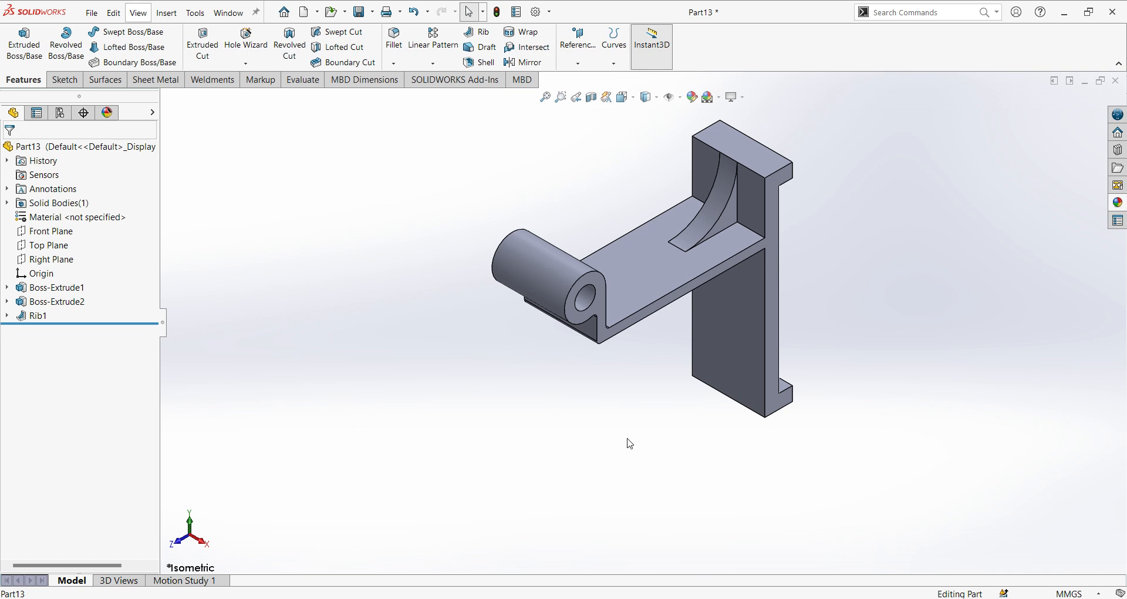
{"action": "left_click", "coordinate": [59, 260]}
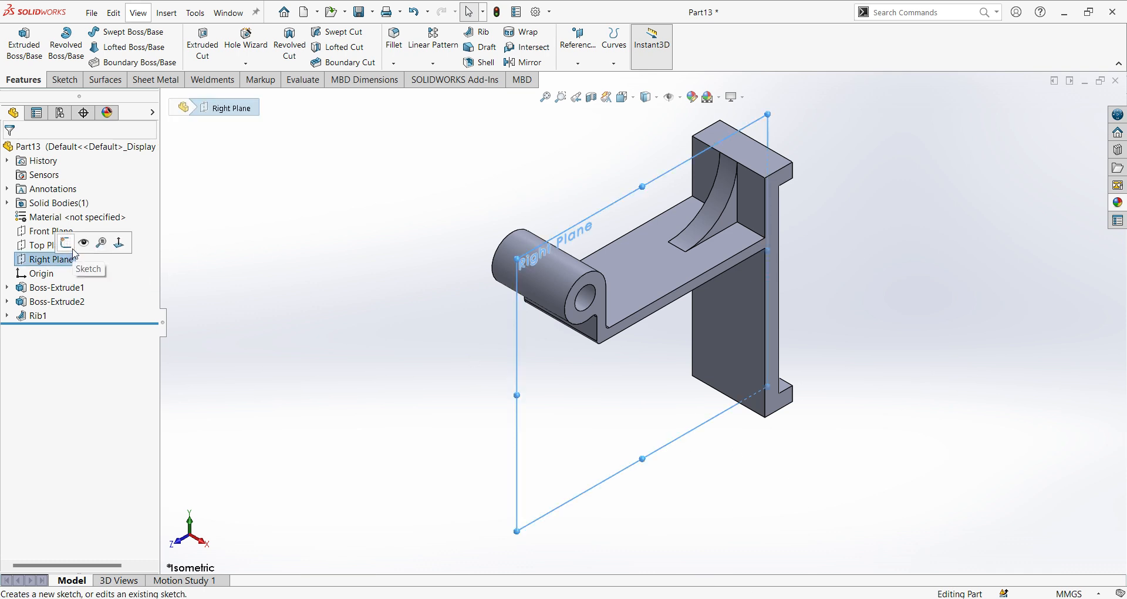
{"action": "left_click", "coordinate": [70, 246]}
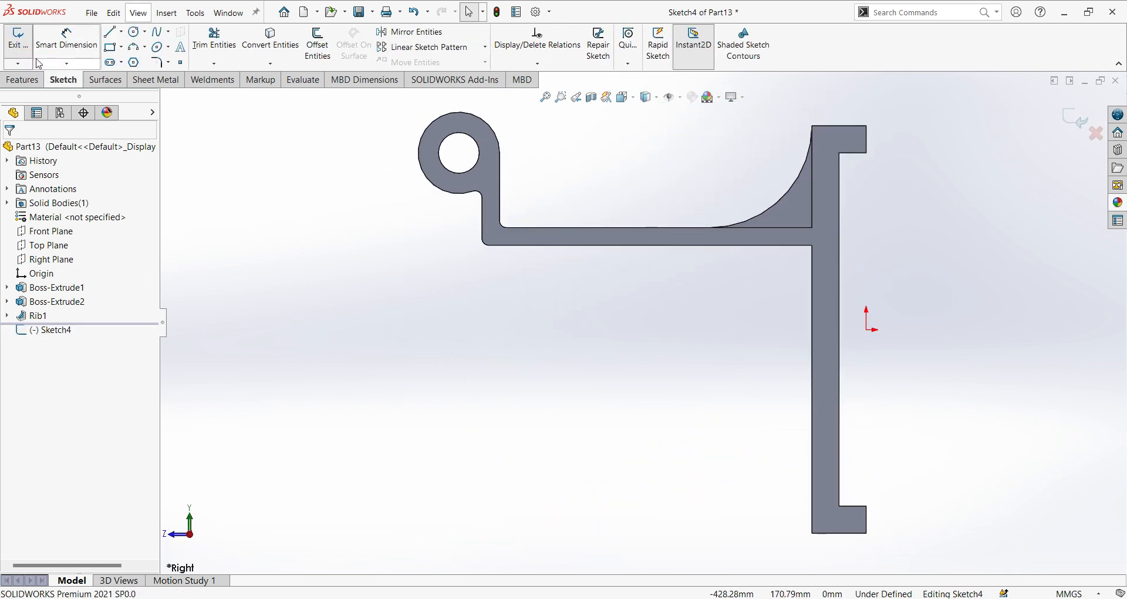
{"action": "left_click", "coordinate": [115, 36]}
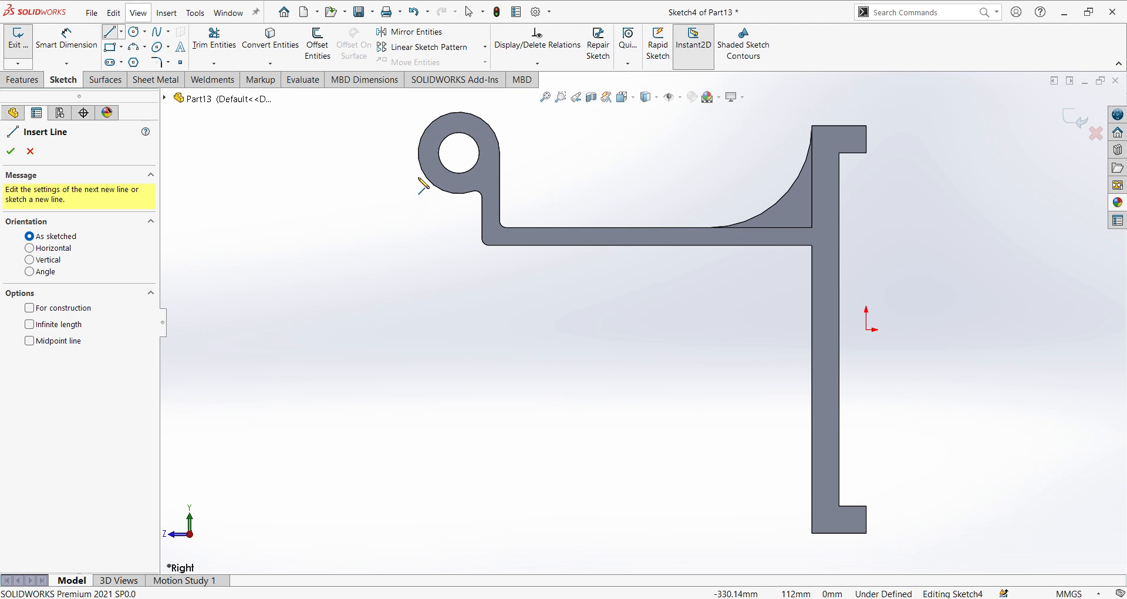
{"action": "left_click", "coordinate": [419, 153]}
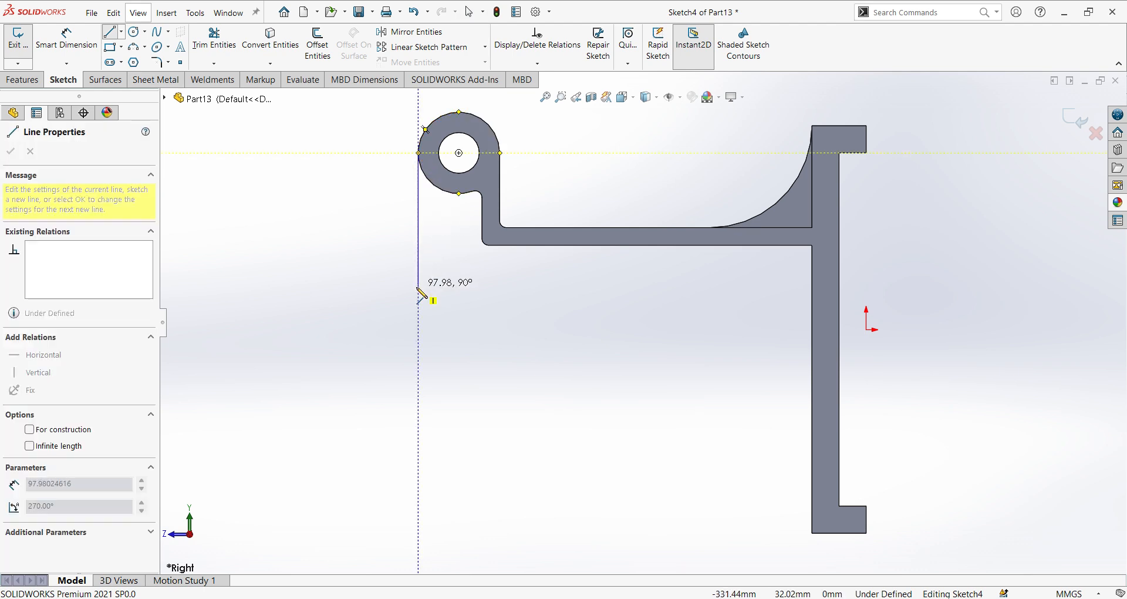
{"action": "left_click", "coordinate": [415, 410]}
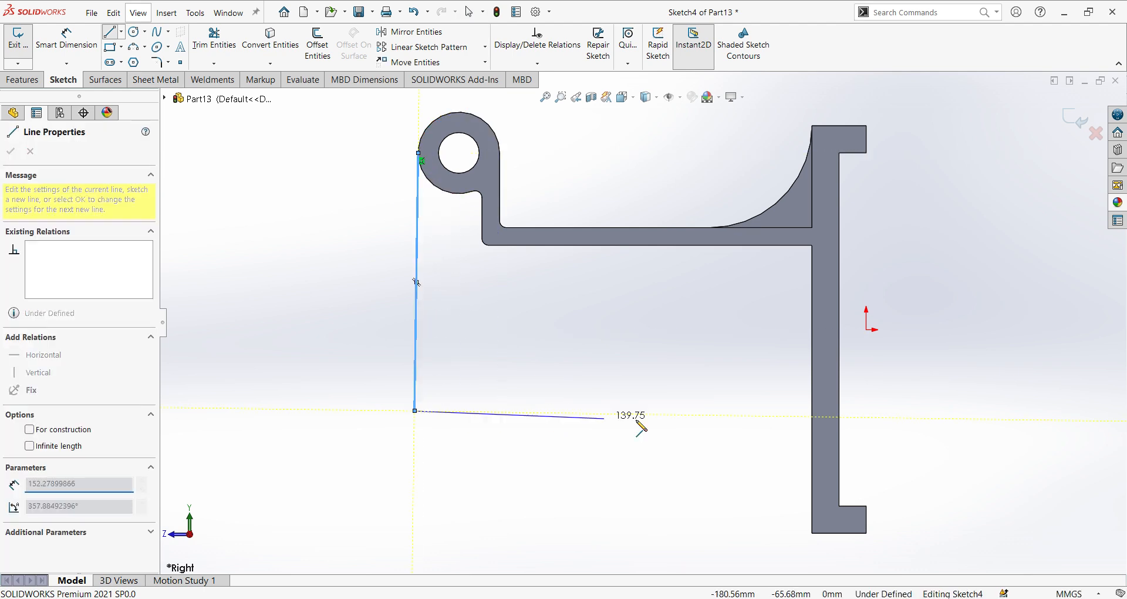
{"action": "left_click", "coordinate": [814, 412]}
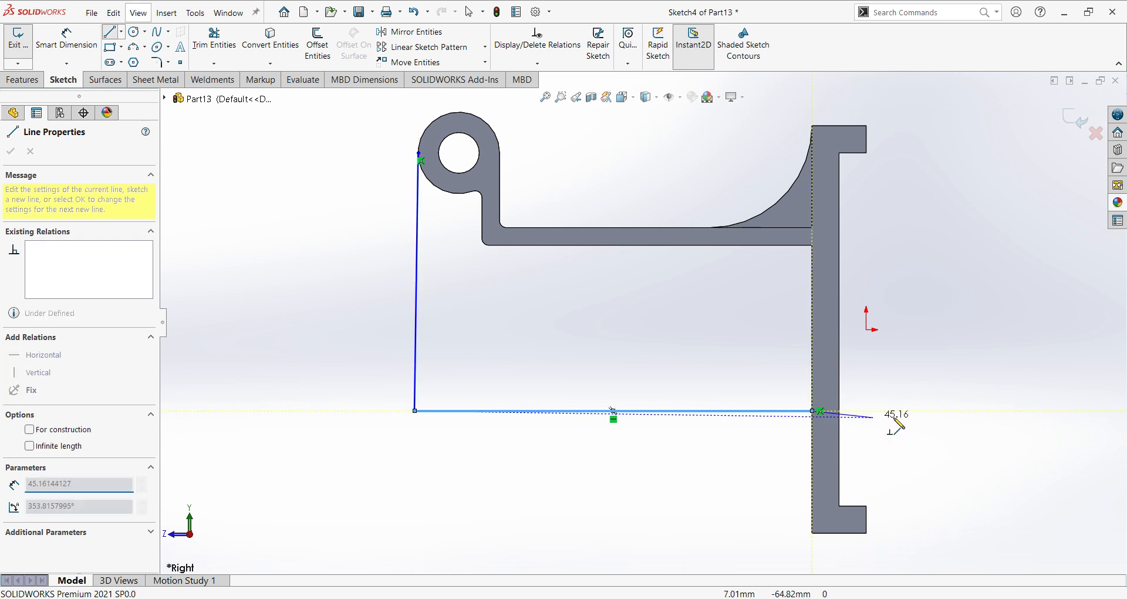
{"action": "right_click", "coordinate": [897, 415]}
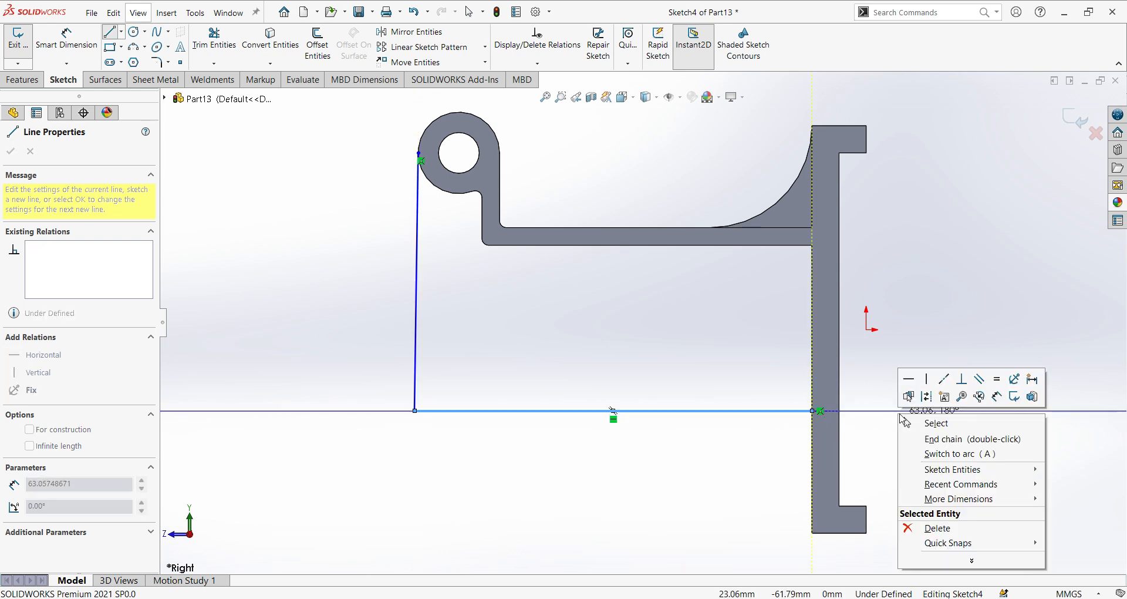
{"action": "left_click", "coordinate": [950, 424]}
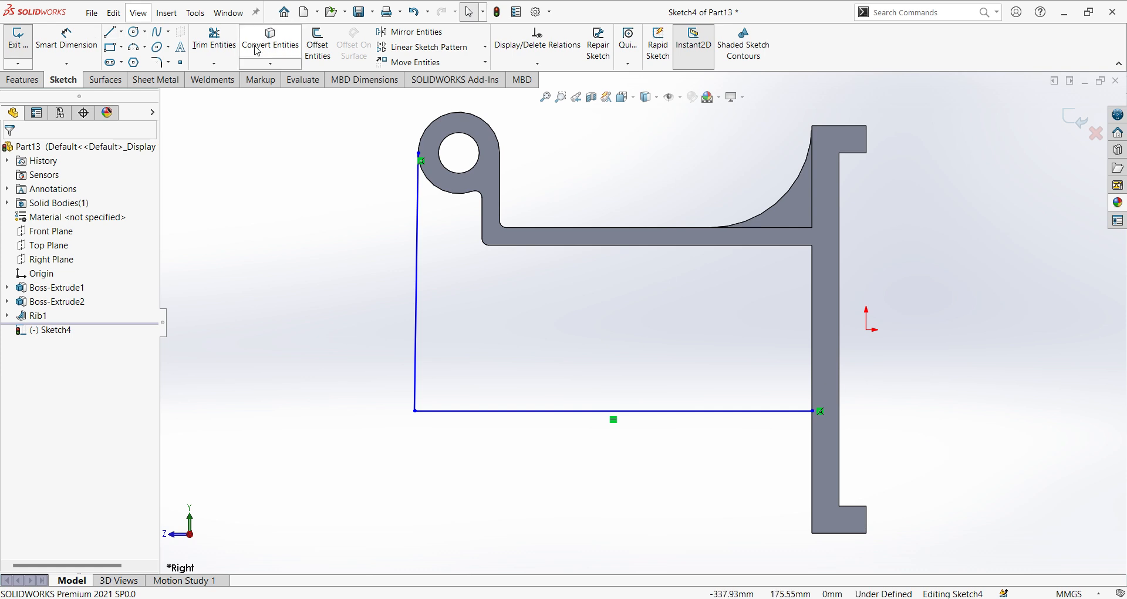
Dimension the height of the sketch's horizontal line above the plate's lower edge as 120 mm.
{"action": "left_click", "coordinate": [66, 40]}
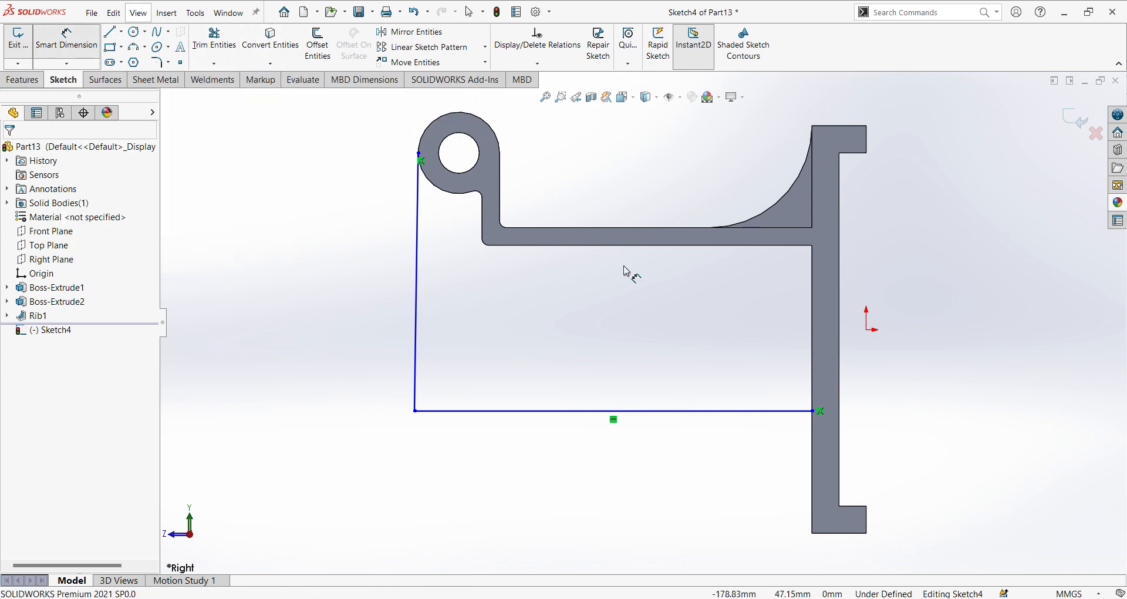
{"action": "left_click", "coordinate": [754, 411]}
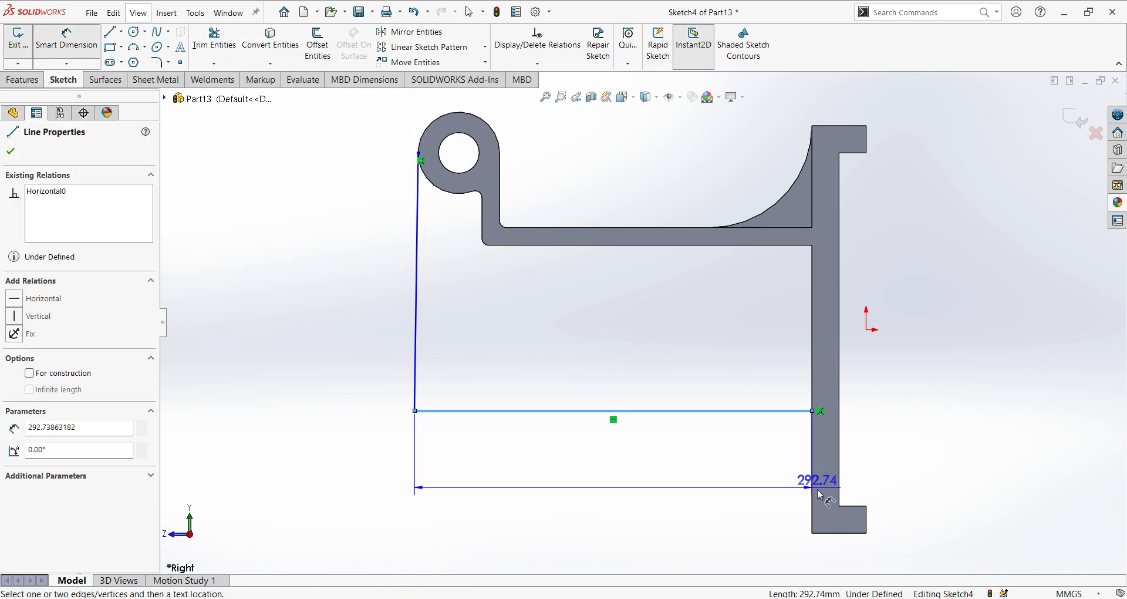
{"action": "left_click", "coordinate": [840, 533]}
{"action": "left_click", "coordinate": [745, 473]}
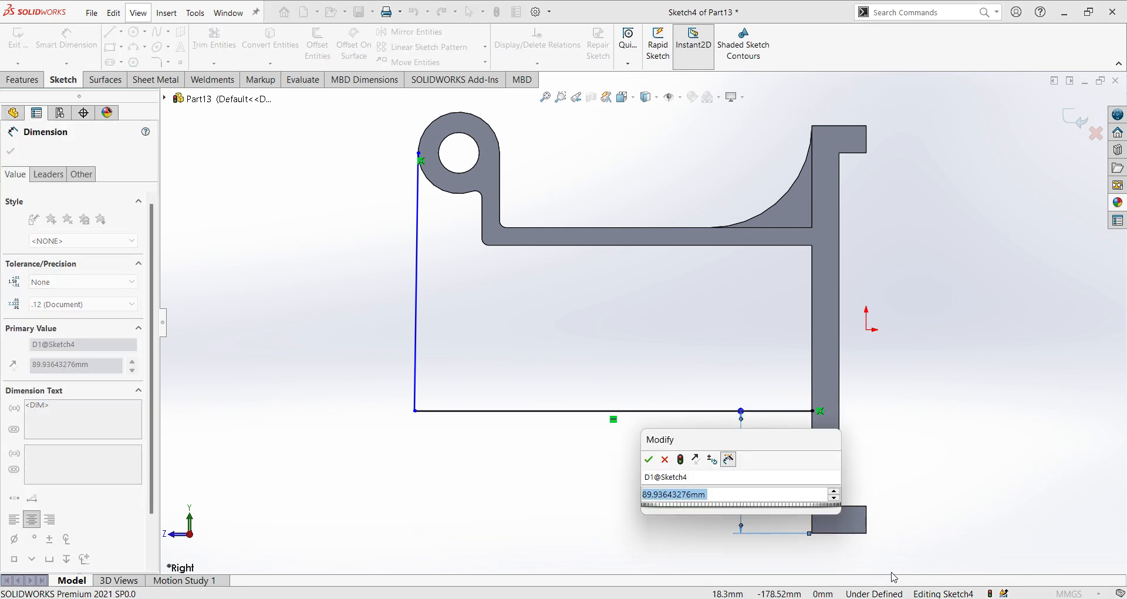
{"action": "type", "text": "120"}
{"action": "key", "text": "Return"}
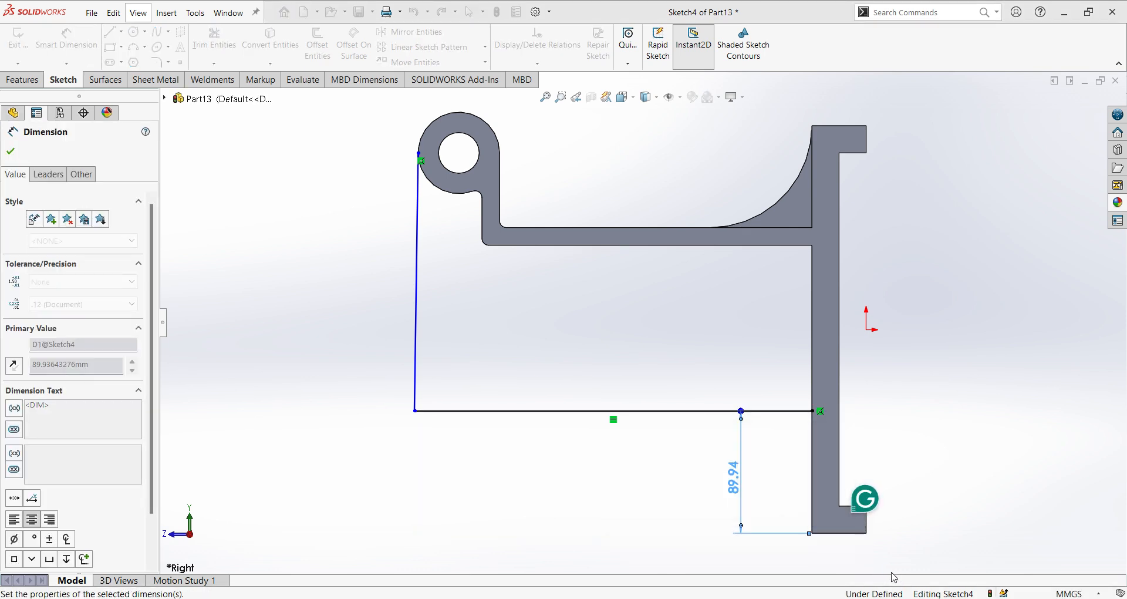
{"action": "left_click", "coordinate": [276, 187]}
{"action": "right_click", "coordinate": [264, 175]}
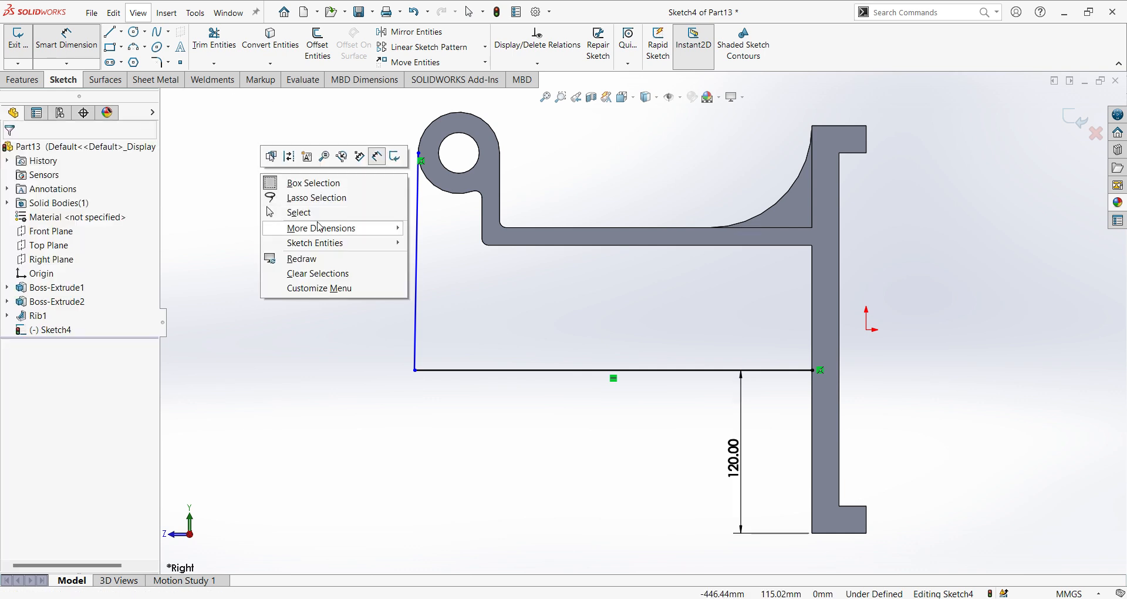
{"action": "left_click", "coordinate": [308, 179]}
Make the nearly vertical sketch line vertical and tangent to the boss's outer circular edge.
{"action": "left_click", "coordinate": [417, 221]}
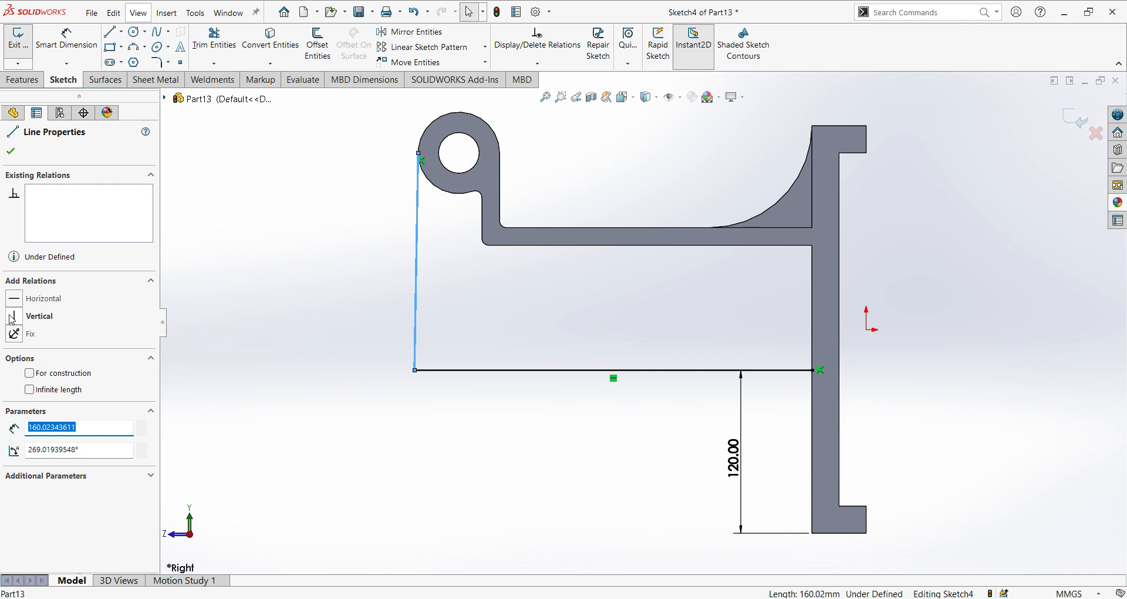
{"action": "left_click", "coordinate": [12, 318]}
{"action": "left_click", "coordinate": [506, 261]}
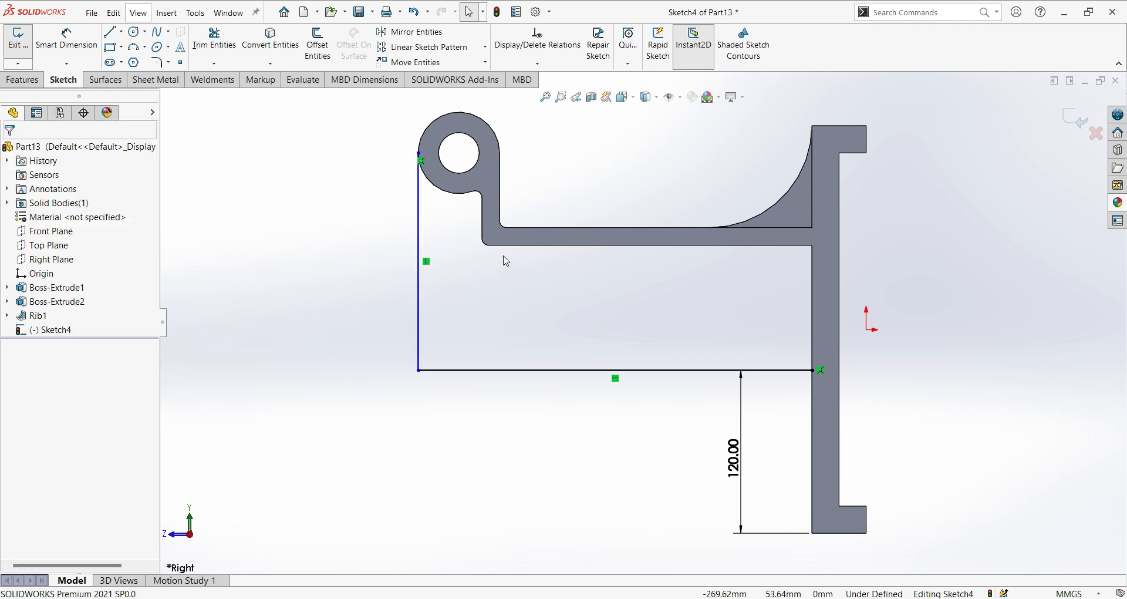
{"action": "left_click", "coordinate": [431, 209]}
{"action": "left_click", "coordinate": [435, 190], "text": "ctrl"}
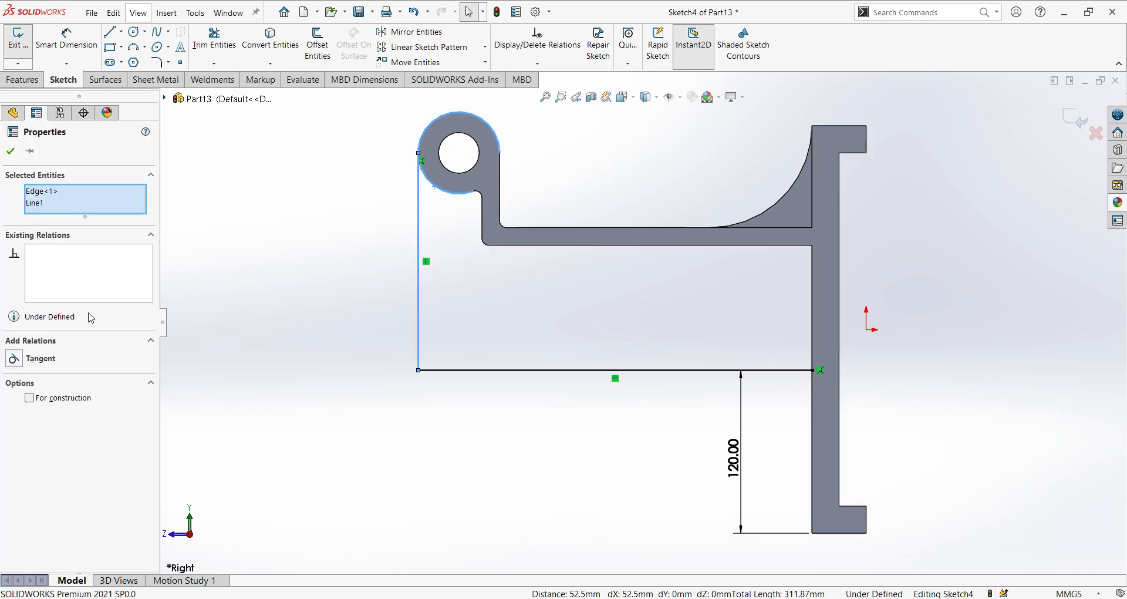
{"action": "left_click", "coordinate": [13, 358]}
{"action": "left_click", "coordinate": [325, 304]}
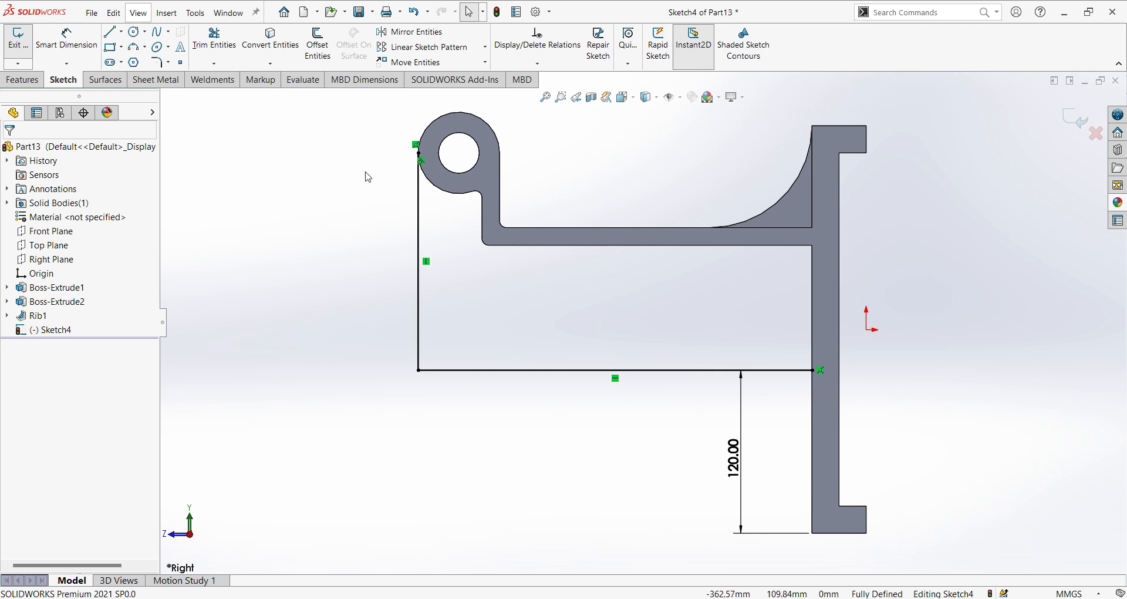
Convert the boss's outer edge, the arm's underside edges with both fillets and the plate's adjoining edge into sketch geometry, and finish the sketch.
{"action": "left_click", "coordinate": [271, 41]}
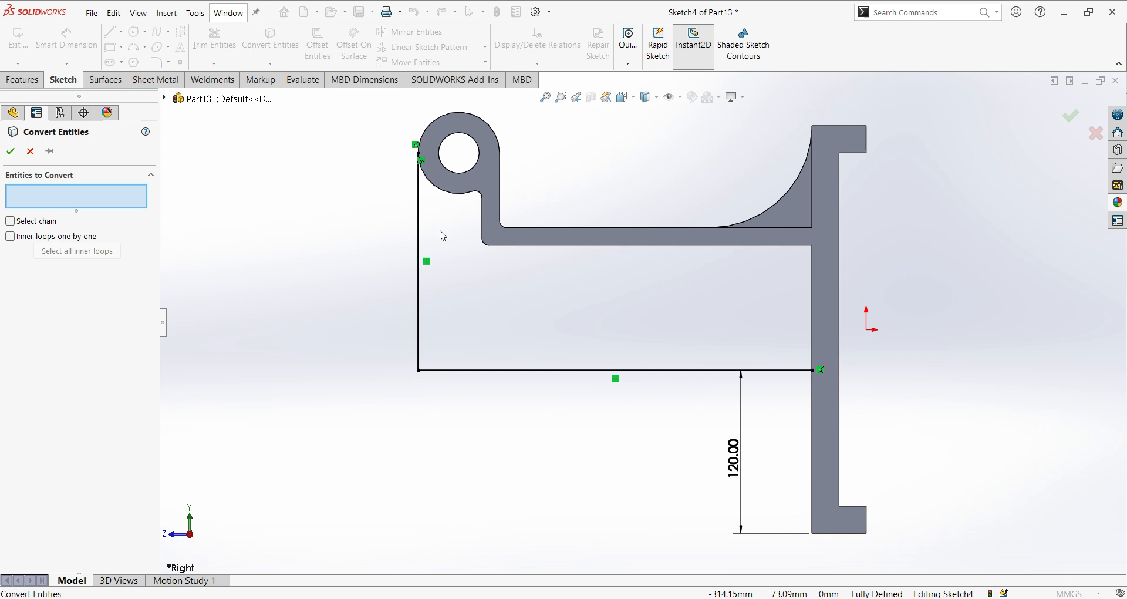
{"action": "left_click", "coordinate": [447, 197]}
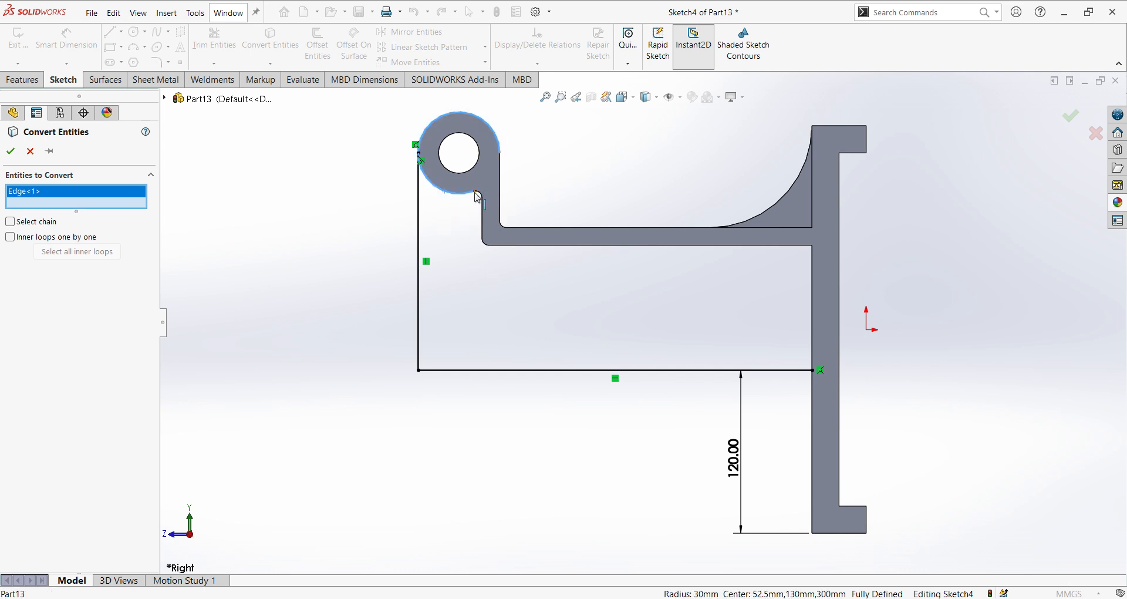
{"action": "scroll", "coordinate": [470, 197], "scroll_direction": "down", "scroll_amount": 2}
{"action": "left_click", "coordinate": [503, 215]}
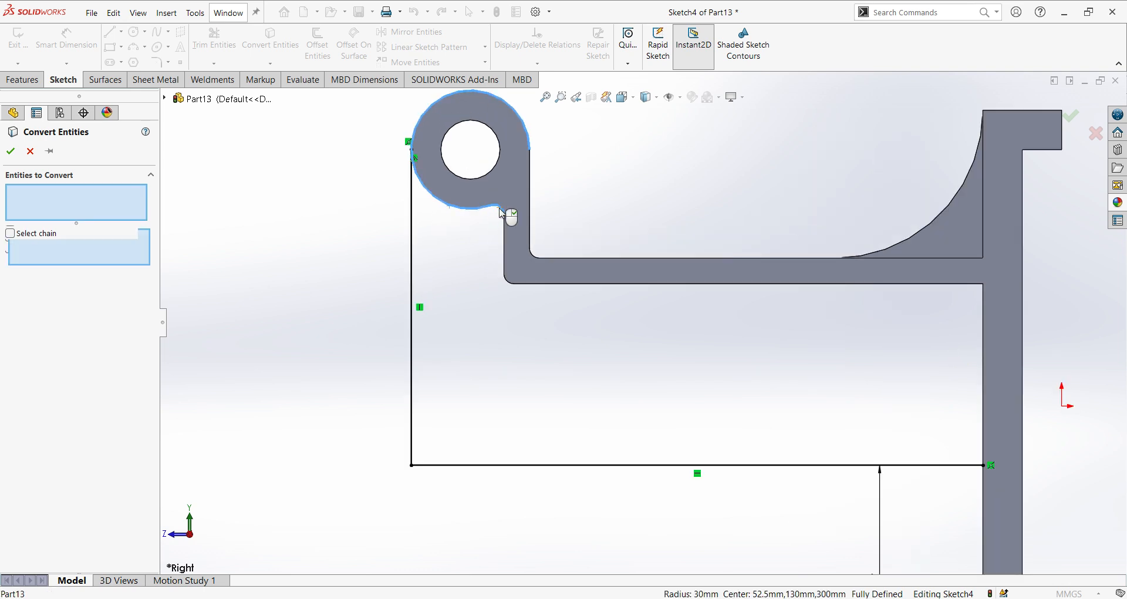
{"action": "left_click", "coordinate": [508, 237]}
{"action": "scroll", "coordinate": [525, 317], "scroll_direction": "down", "scroll_amount": 2}
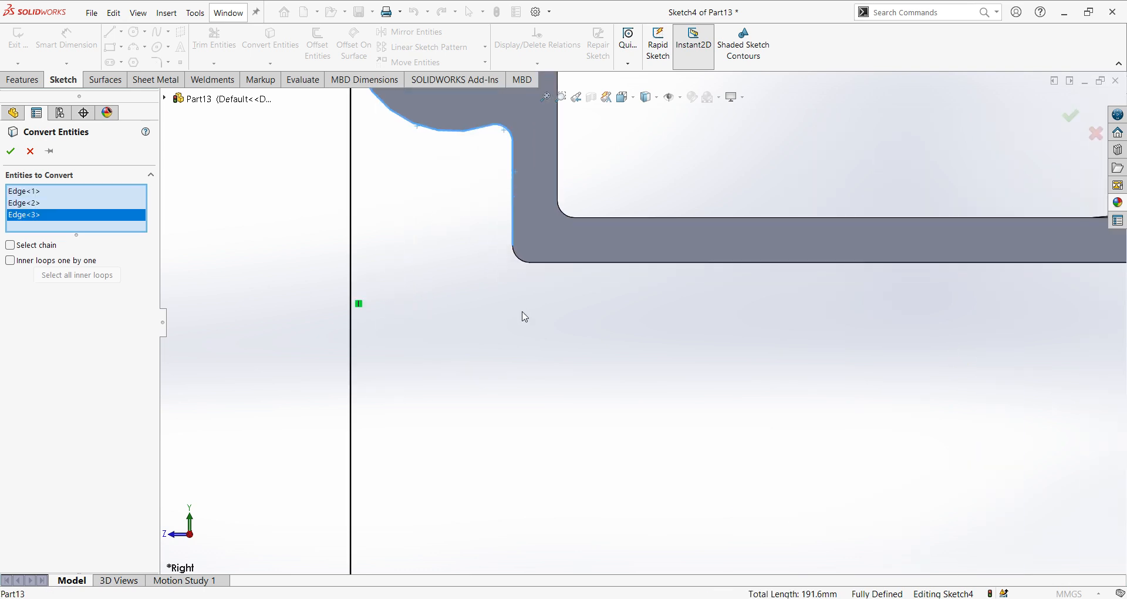
{"action": "left_click", "coordinate": [521, 257]}
{"action": "left_click", "coordinate": [566, 269]}
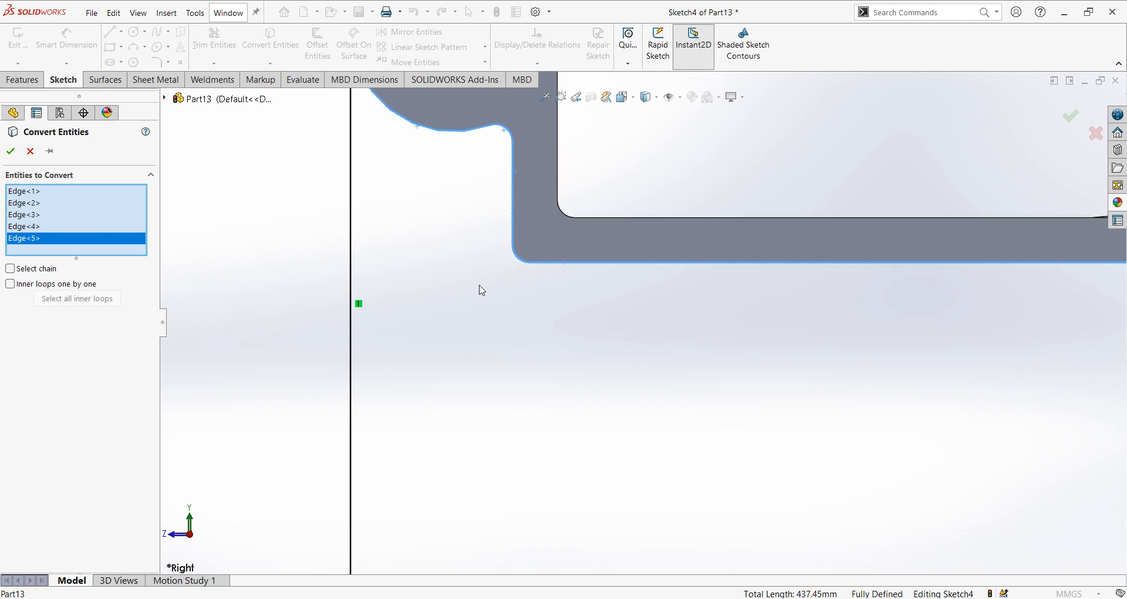
{"action": "scroll", "coordinate": [623, 311], "scroll_direction": "up", "scroll_amount": 3}
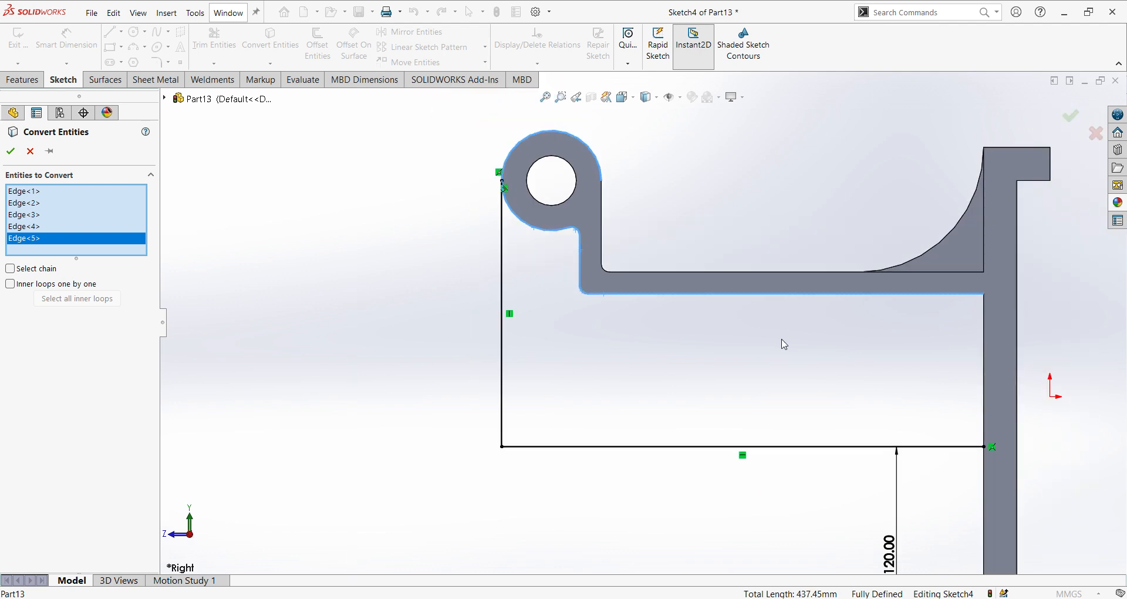
{"action": "left_click", "coordinate": [984, 354]}
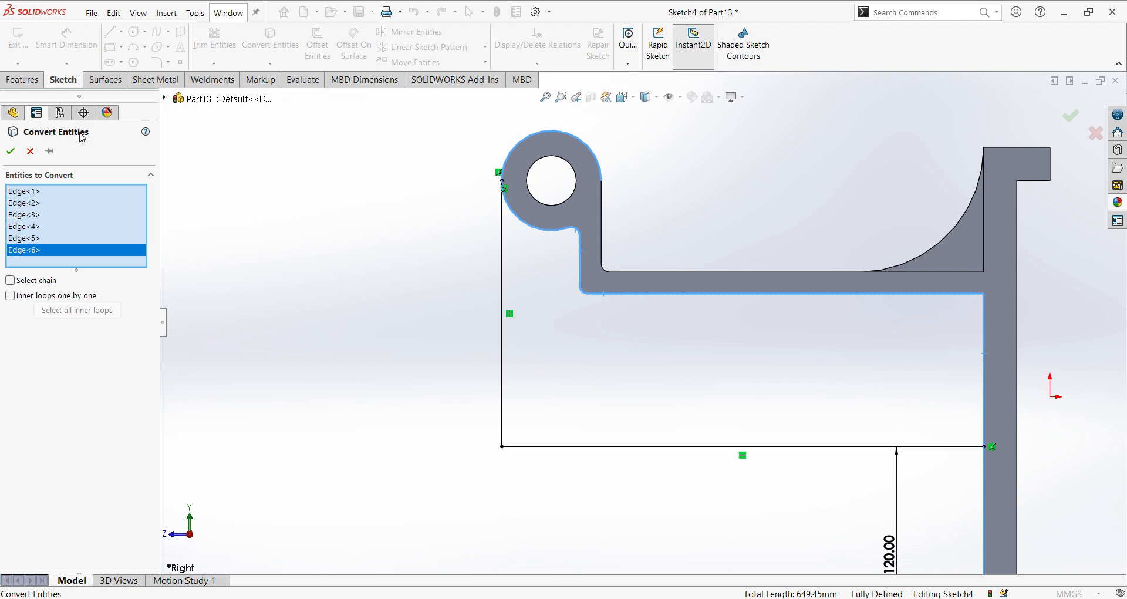
{"action": "left_click", "coordinate": [11, 154]}
{"action": "left_click", "coordinate": [214, 43]}
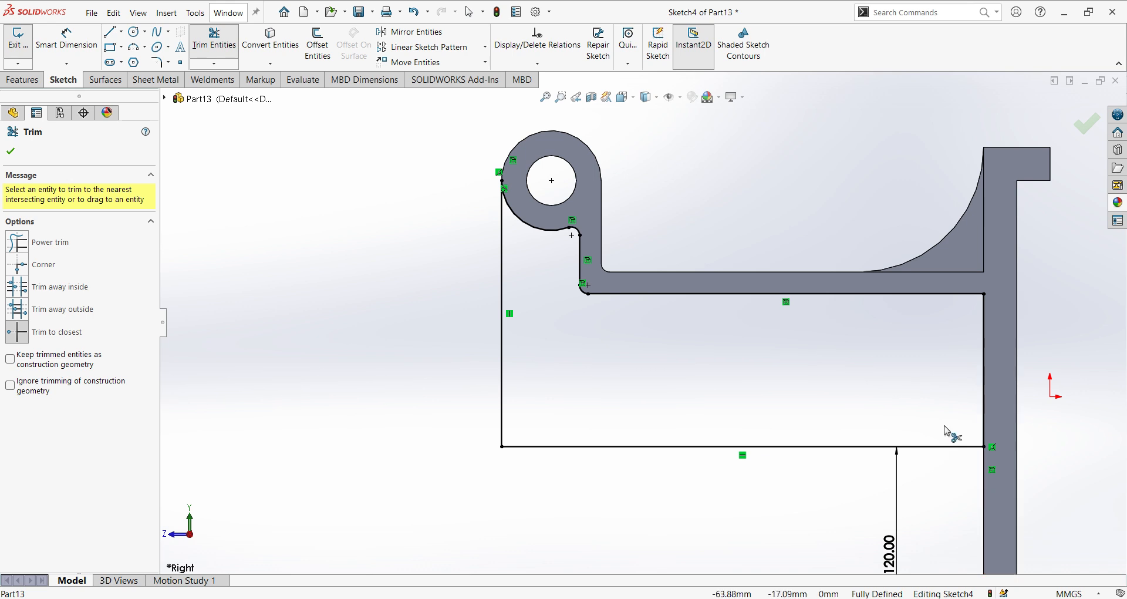
{"action": "left_click", "coordinate": [1085, 128]}
{"action": "left_click", "coordinate": [1071, 125]}
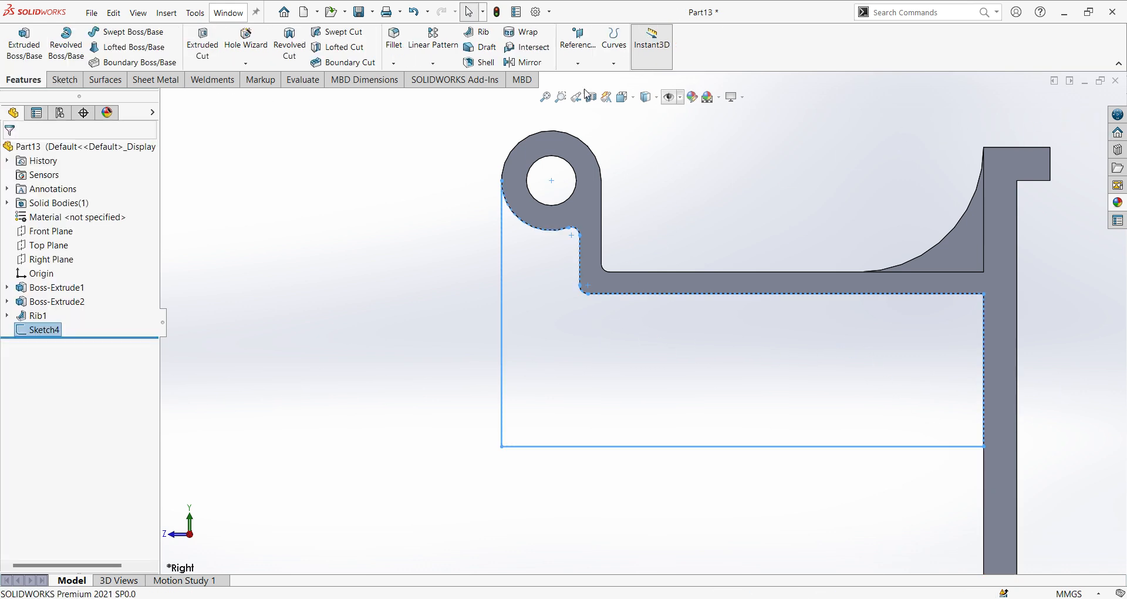
Extrude the closed profile below the arm 25 mm using the Mid Plane end condition, merged with the body.
{"action": "left_click", "coordinate": [24, 43]}
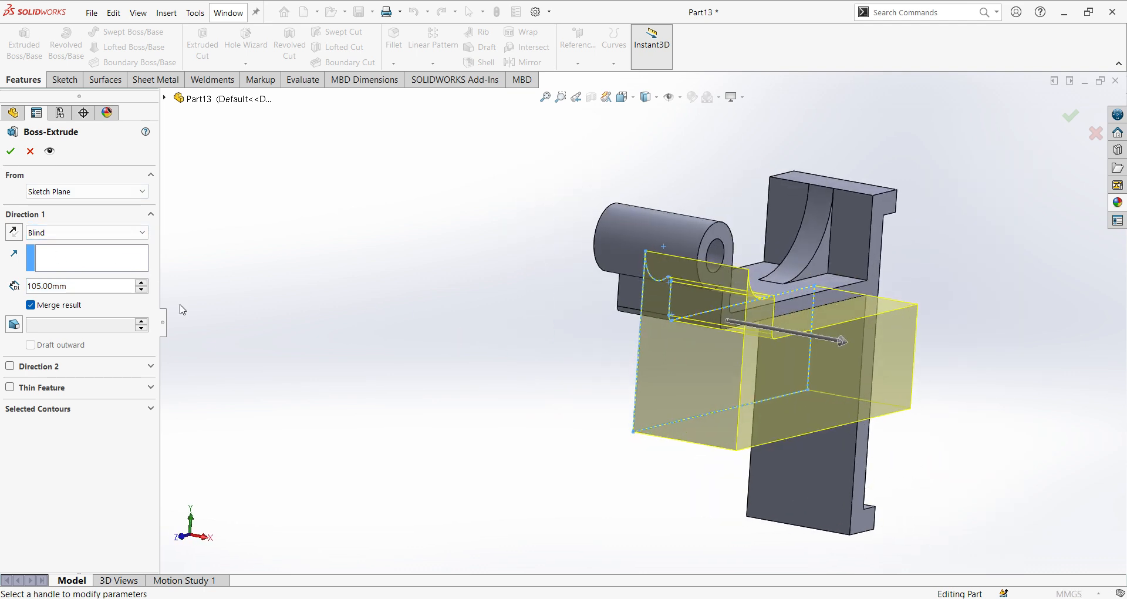
{"action": "left_click", "coordinate": [78, 232]}
{"action": "left_click", "coordinate": [85, 310]}
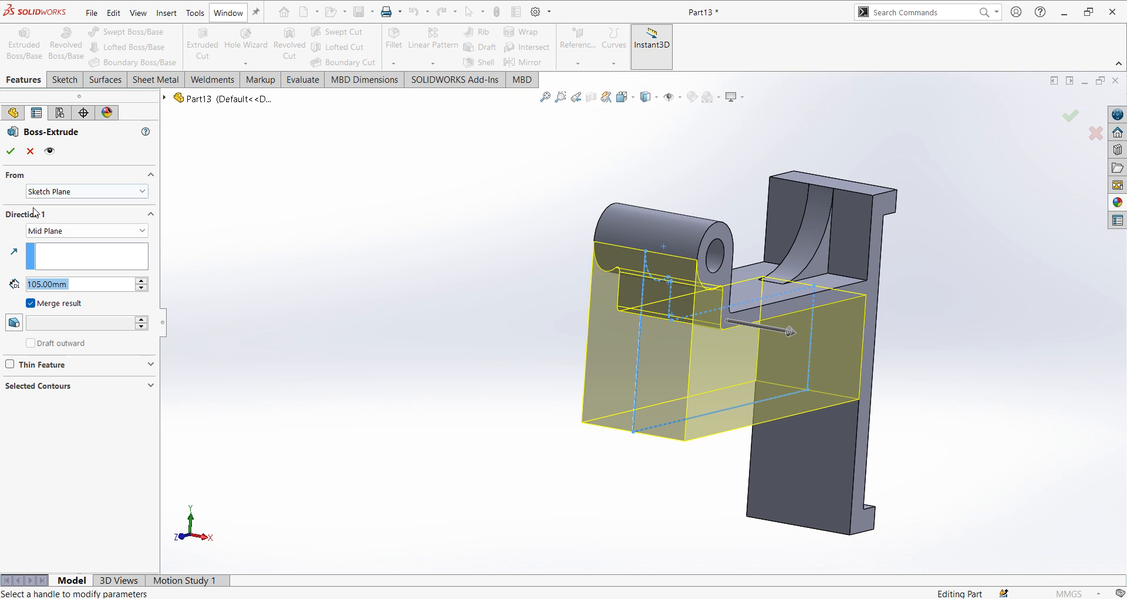
{"action": "type", "text": "25"}
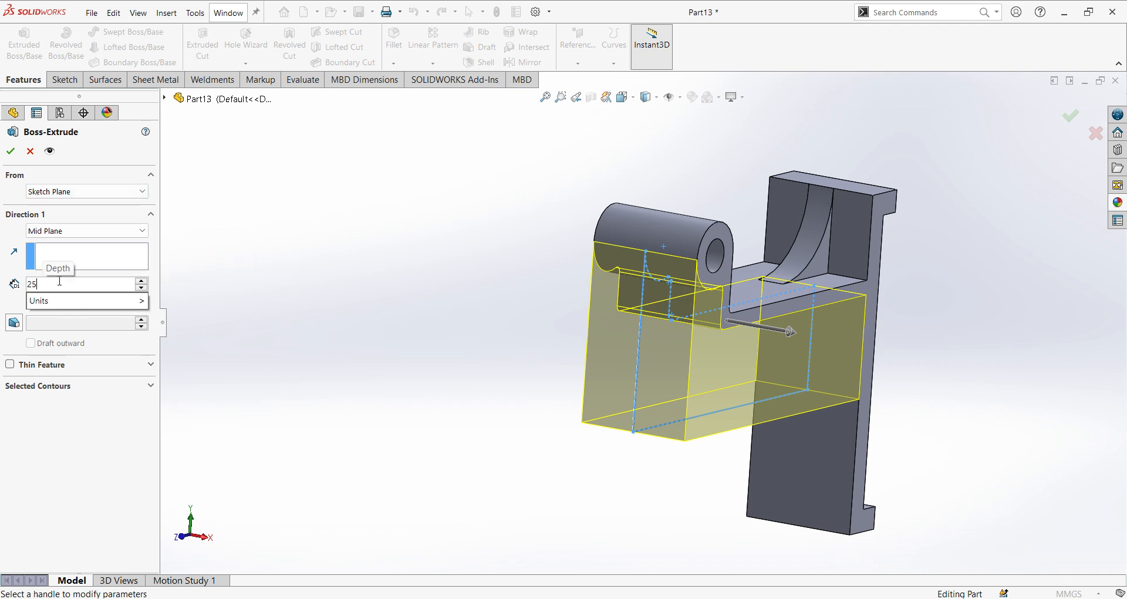
{"action": "key", "text": "Return"}
{"action": "key", "text": "Return"}
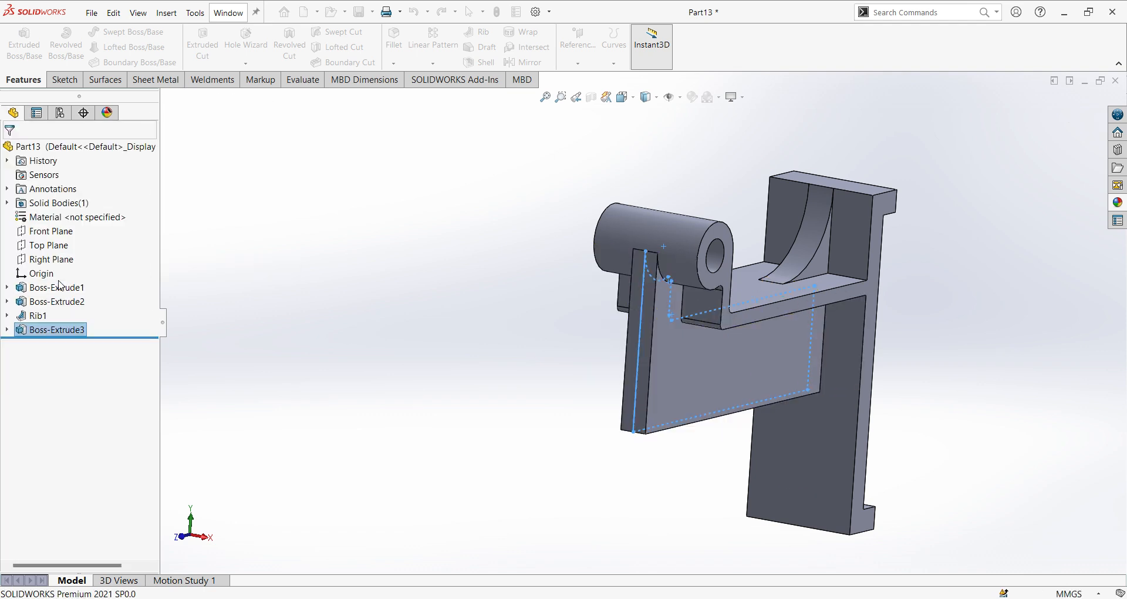
Fillet the two lower end edges of the web, at its outer corner and at the plate, with a 75 mm radius.
{"action": "left_click", "coordinate": [296, 200]}
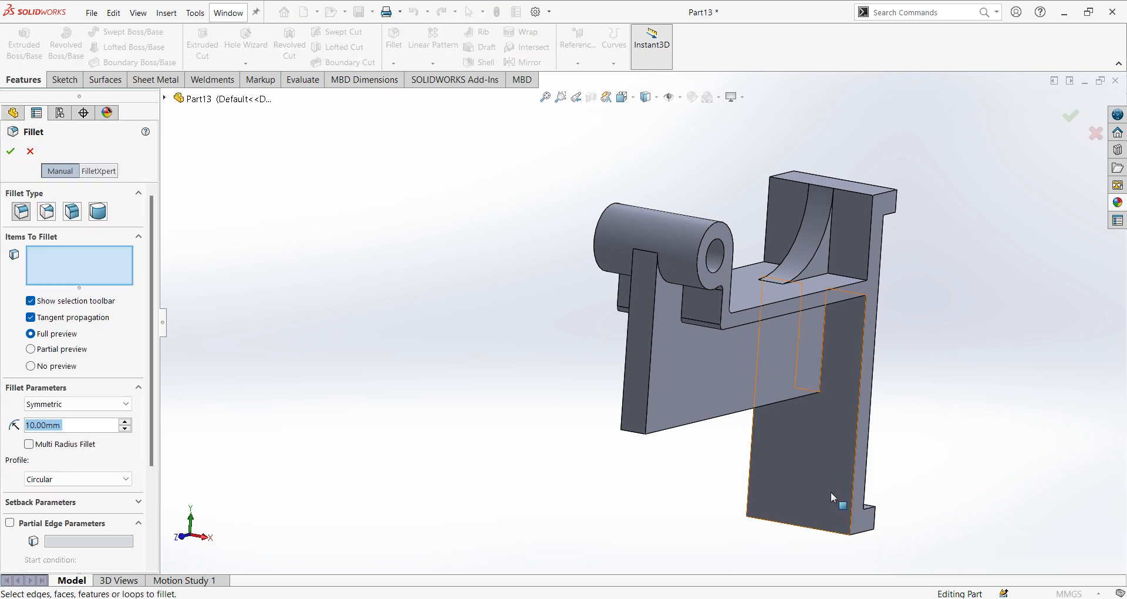
{"action": "middle_click_drag", "start_coordinate": [738, 432], "coordinate": [790, 448]}
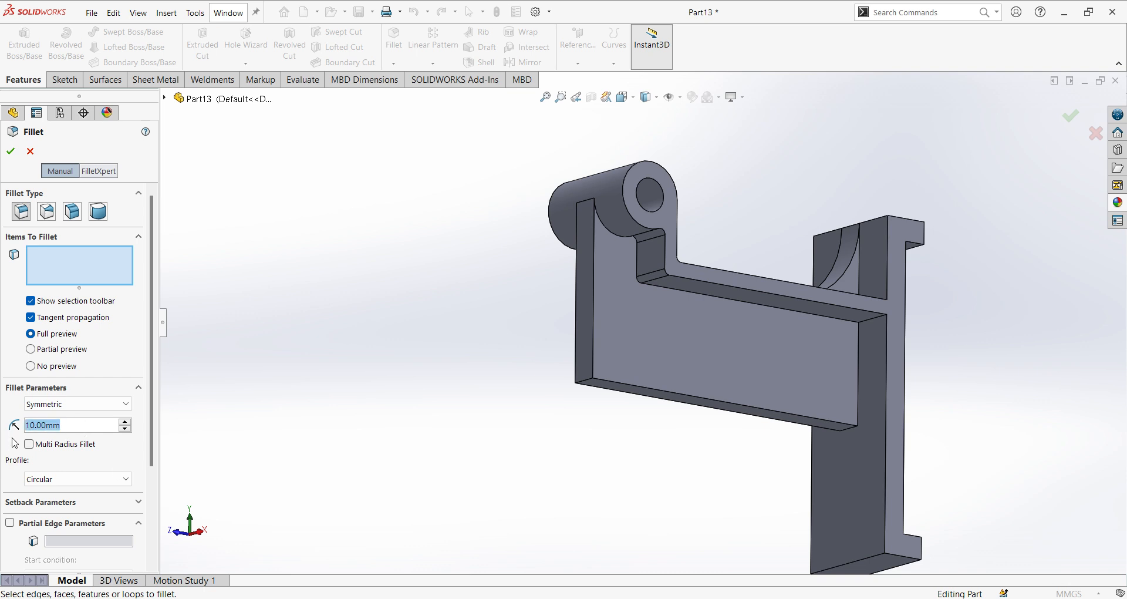
{"action": "type", "text": "75"}
{"action": "key", "text": "Return"}
{"action": "left_click", "coordinate": [589, 381]}
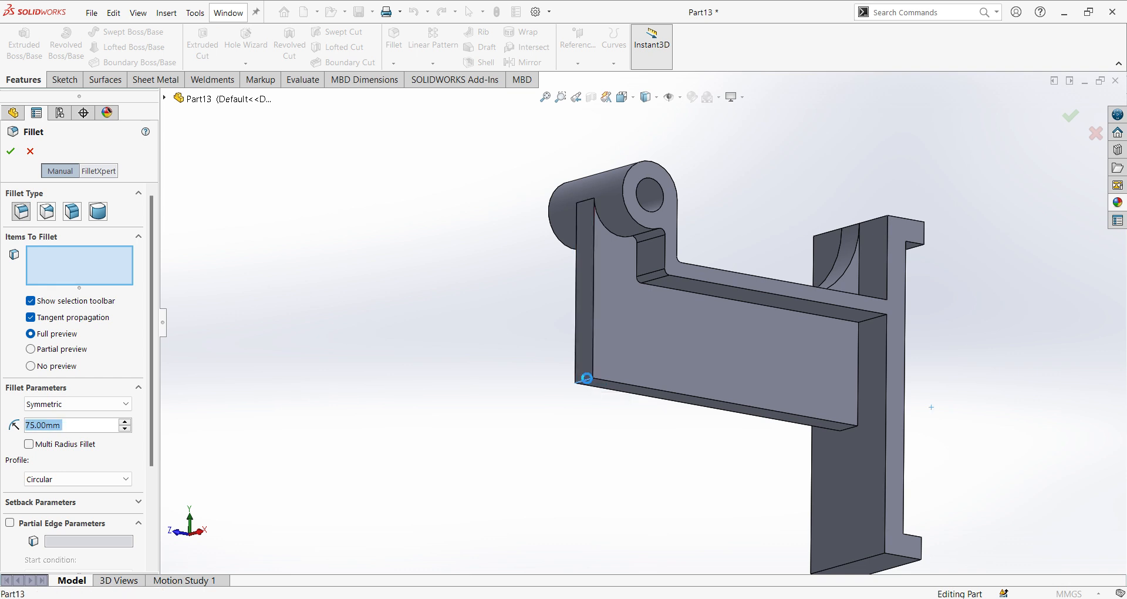
{"action": "left_click", "coordinate": [854, 434]}
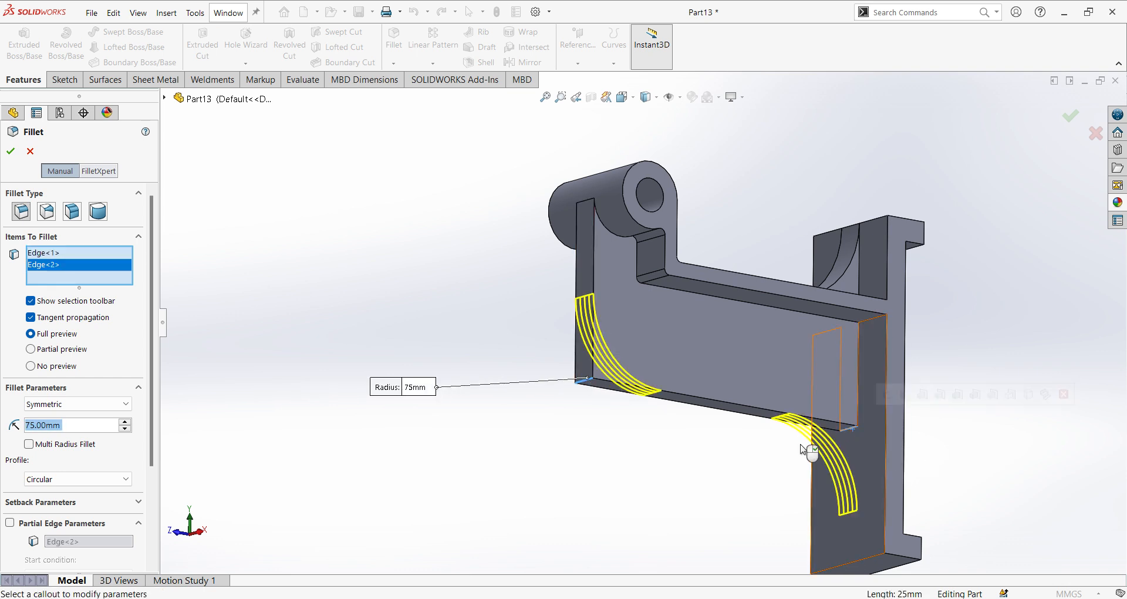
{"action": "left_click", "coordinate": [11, 151]}
Set up a plain Hole Wizard hole with the ISO standard, Drill sizes type, Ø15.0 size and Through All end condition.
{"action": "key", "text": "ctrl+4"}
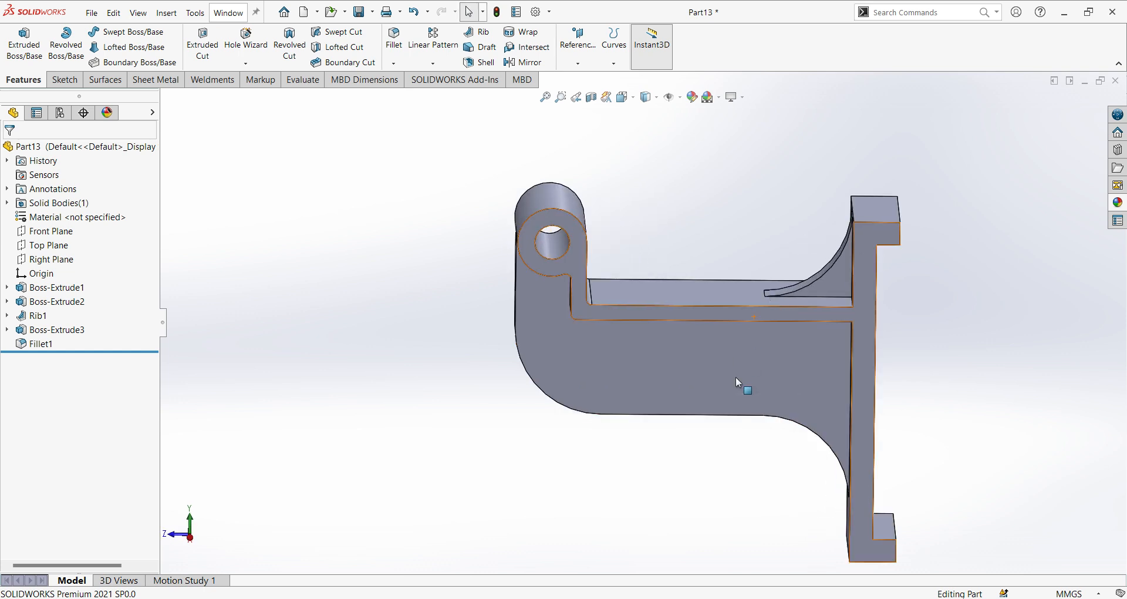
{"action": "key", "text": "ctrl+7"}
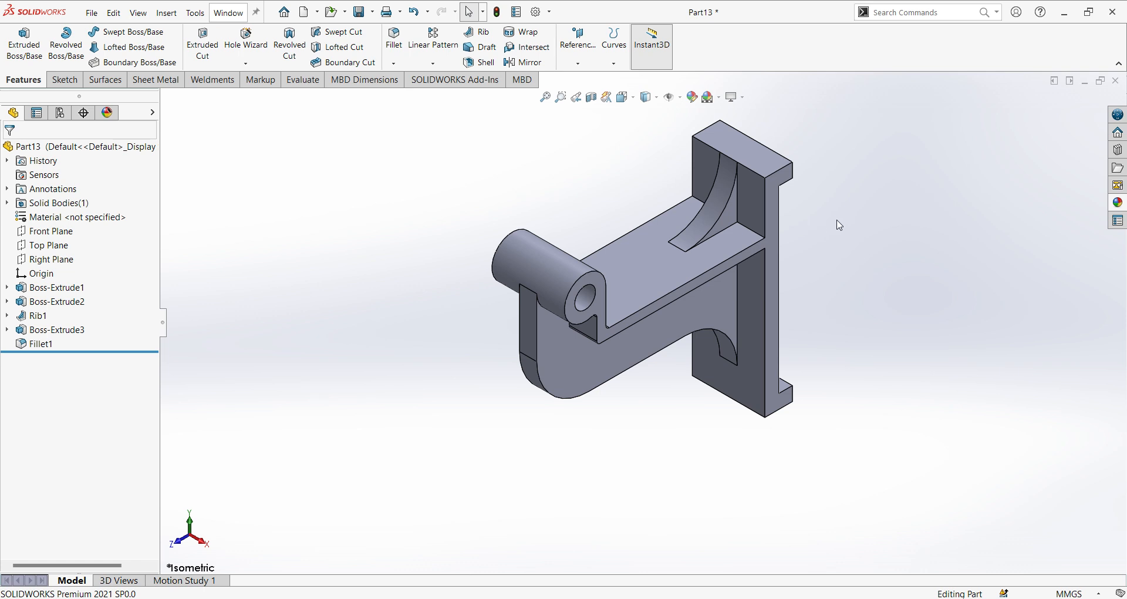
{"action": "scroll", "coordinate": [840, 224], "scroll_direction": "down", "scroll_amount": 1}
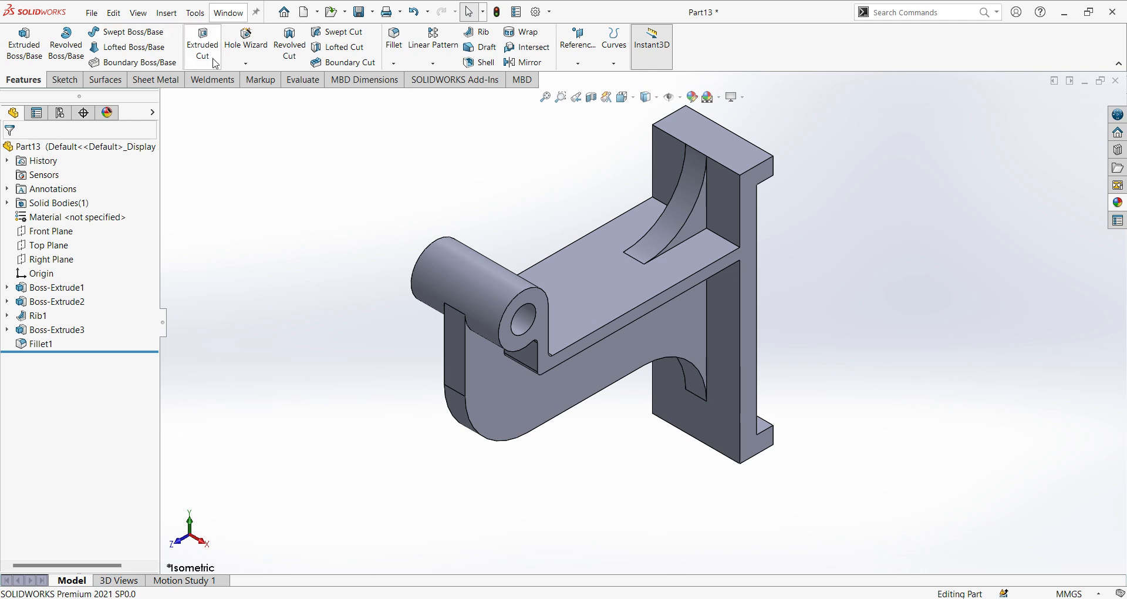
{"action": "left_click", "coordinate": [246, 64]}
{"action": "left_click", "coordinate": [268, 78]}
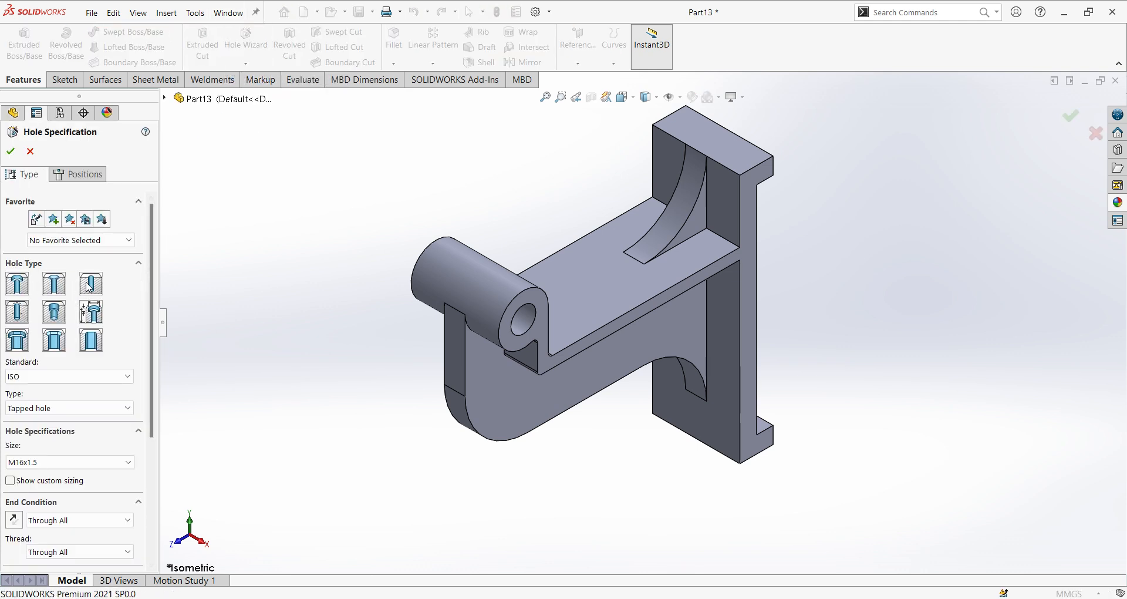
{"action": "left_click", "coordinate": [91, 311]}
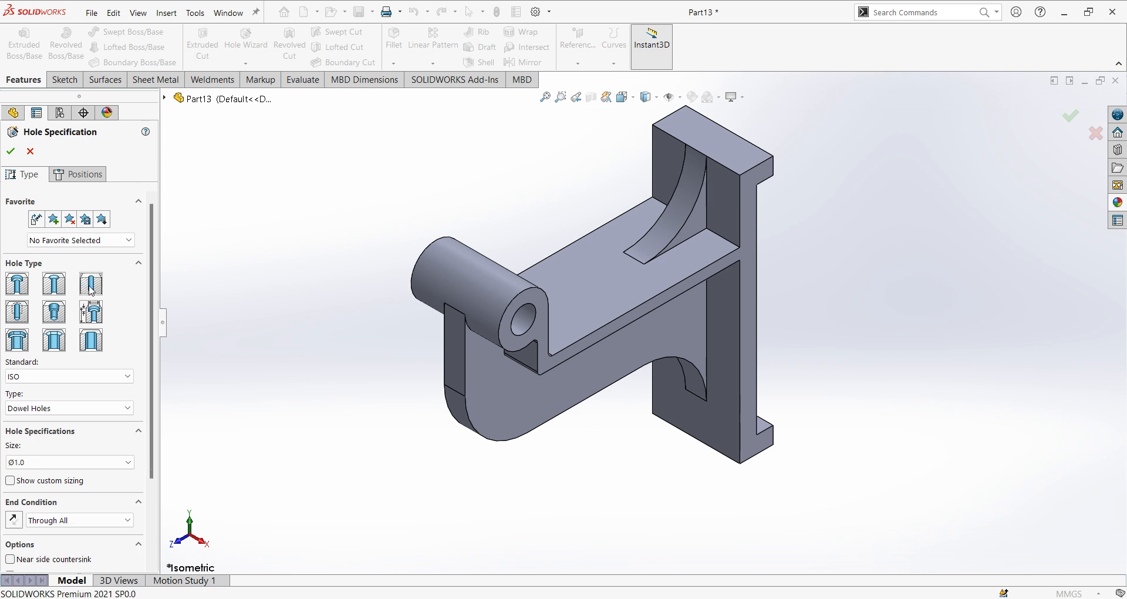
{"action": "left_click", "coordinate": [129, 409]}
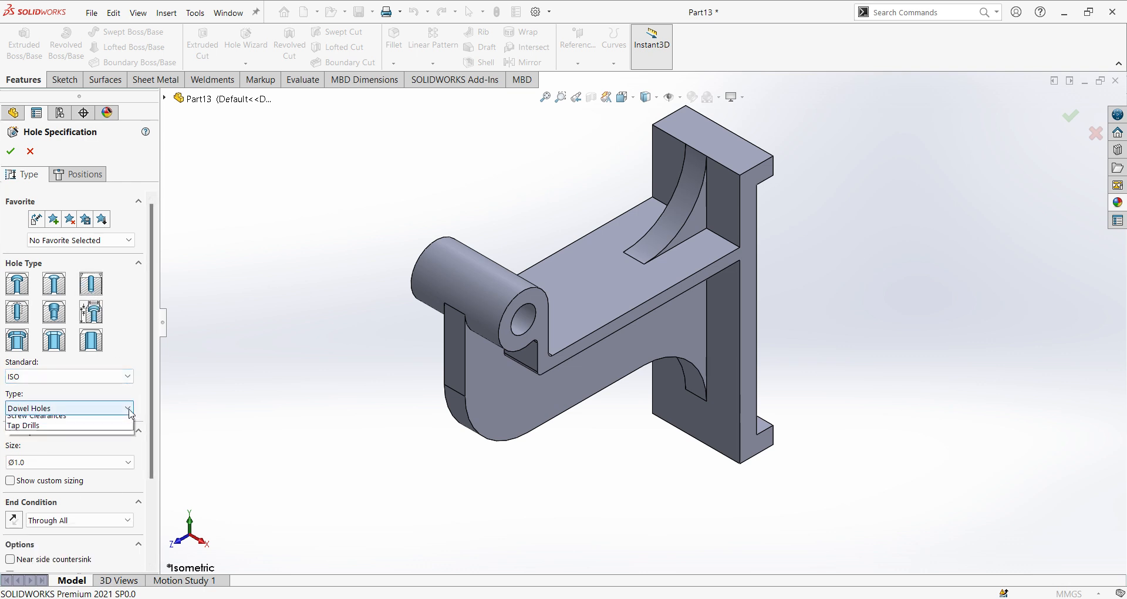
{"action": "left_click", "coordinate": [73, 438]}
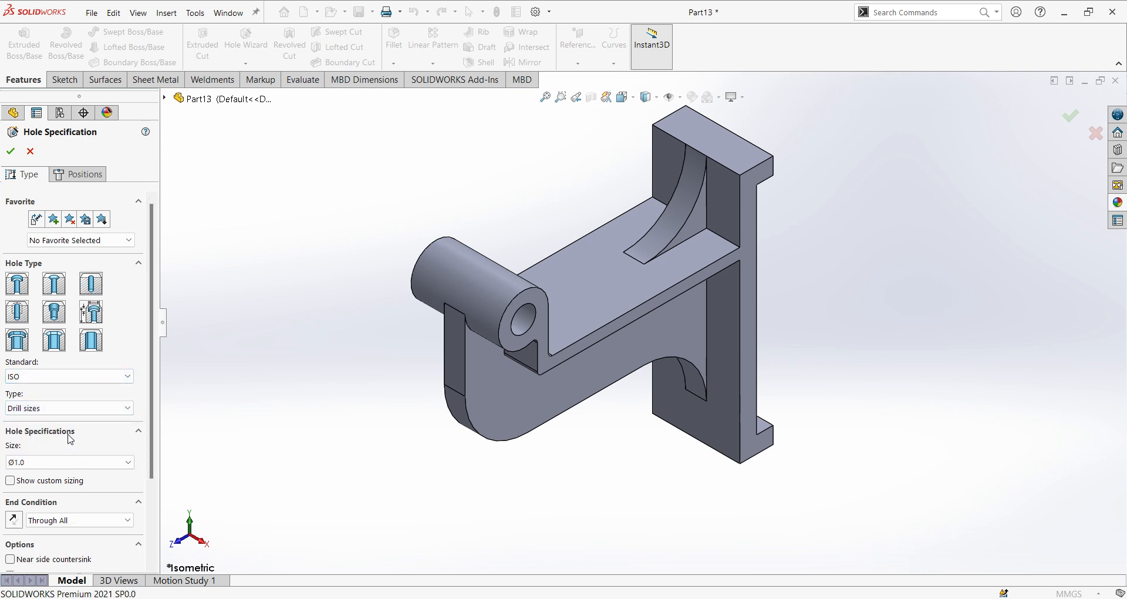
{"action": "left_click", "coordinate": [109, 463]}
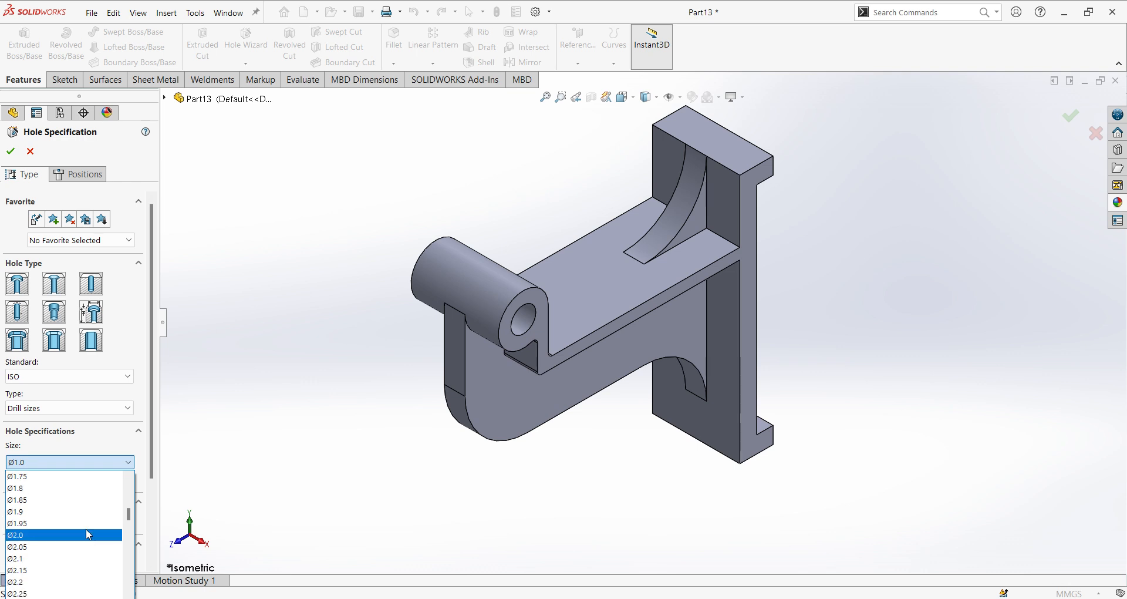
{"action": "scroll", "coordinate": [83, 528], "scroll_direction": "down", "scroll_amount": 20}
{"action": "scroll", "coordinate": [83, 528], "scroll_direction": "down", "scroll_amount": 13}
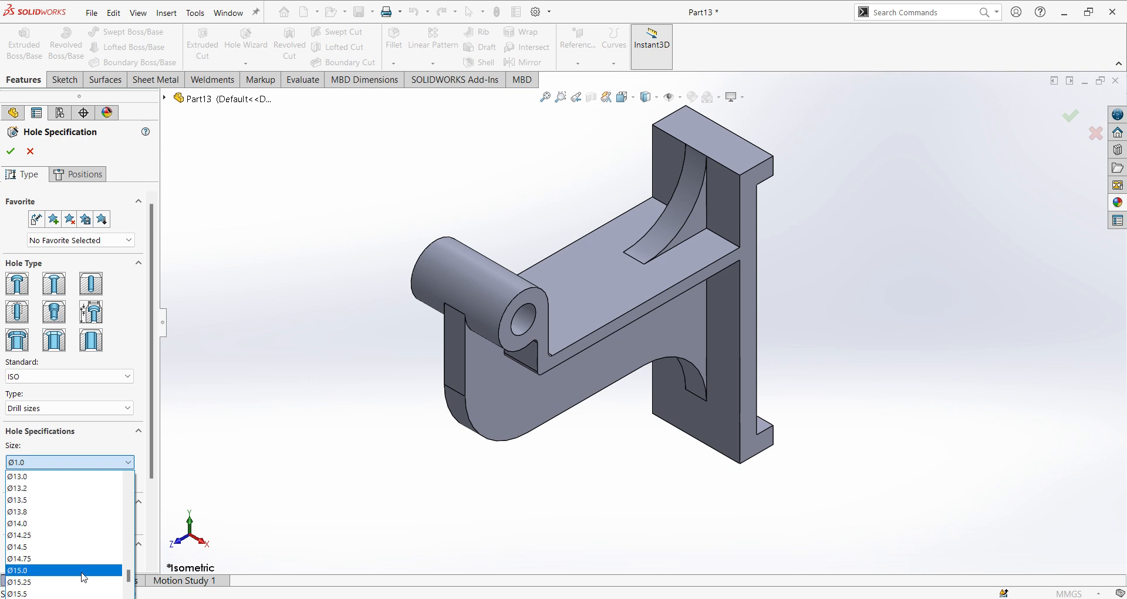
{"action": "left_click", "coordinate": [82, 570]}
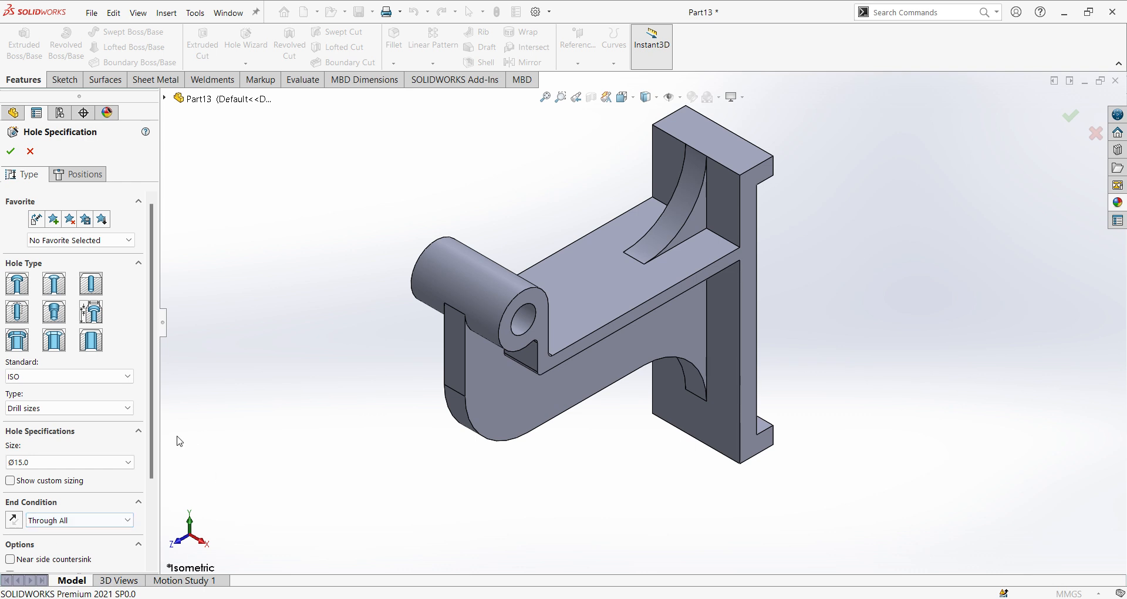
{"action": "left_click_drag", "start_coordinate": [156, 442], "coordinate": [153, 533]}
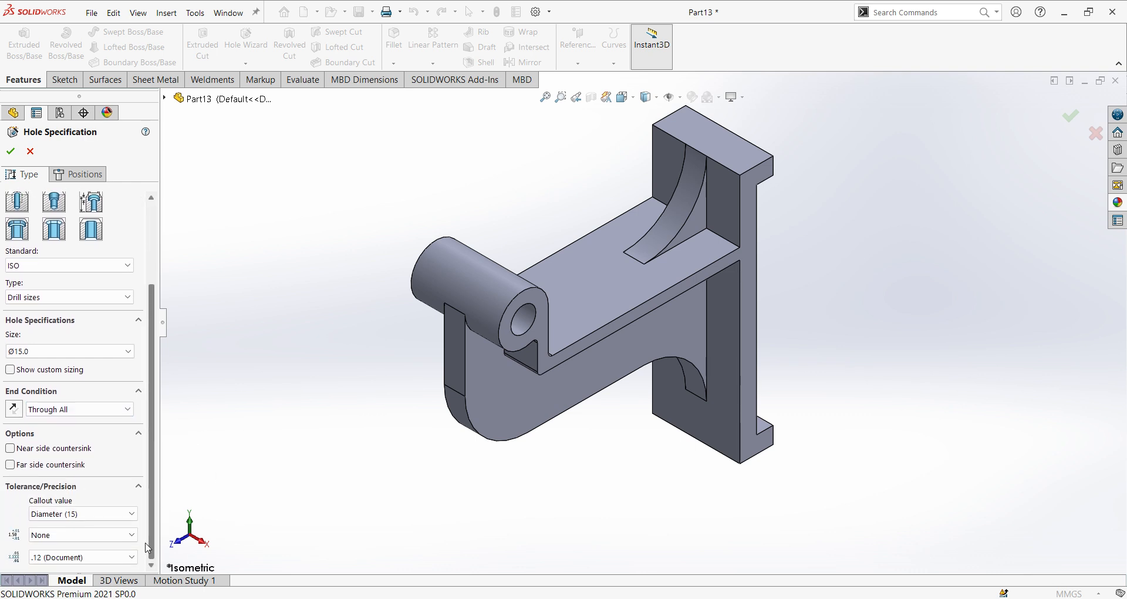
Place four hole points on the plate's arm-side face, two near its lower end and two near its upper end.
{"action": "left_click", "coordinate": [81, 175]}
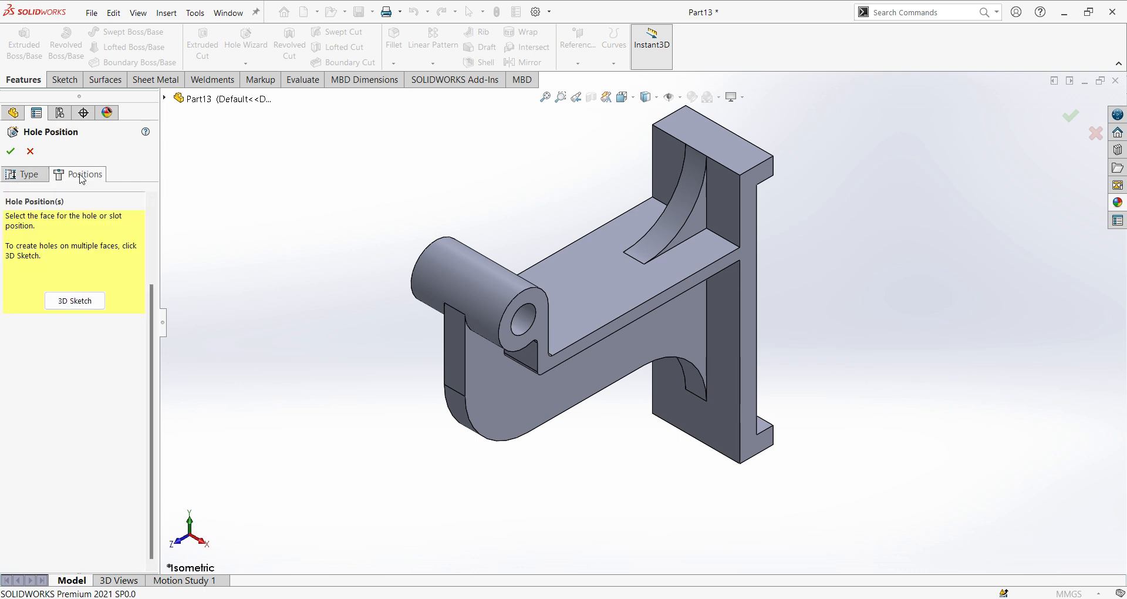
{"action": "left_click", "coordinate": [671, 158]}
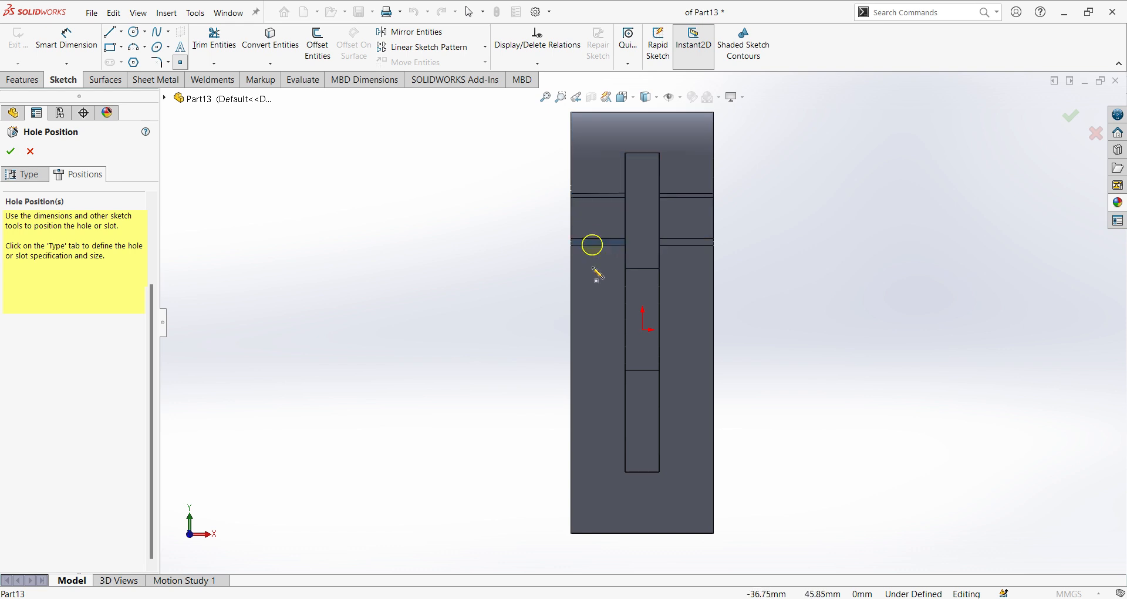
{"action": "left_click", "coordinate": [600, 489]}
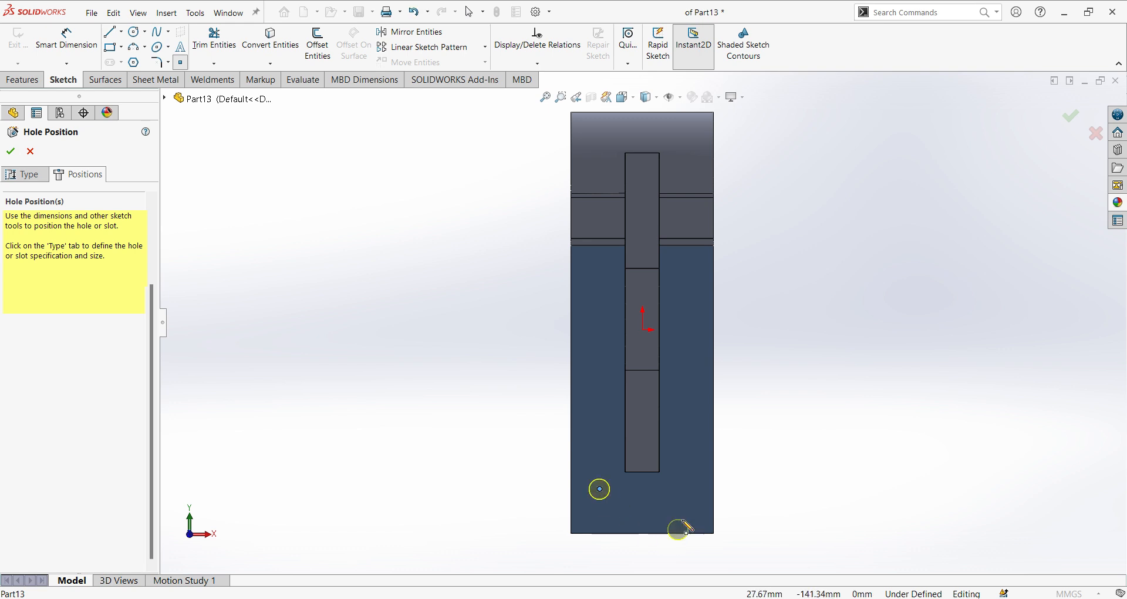
{"action": "left_click", "coordinate": [695, 496]}
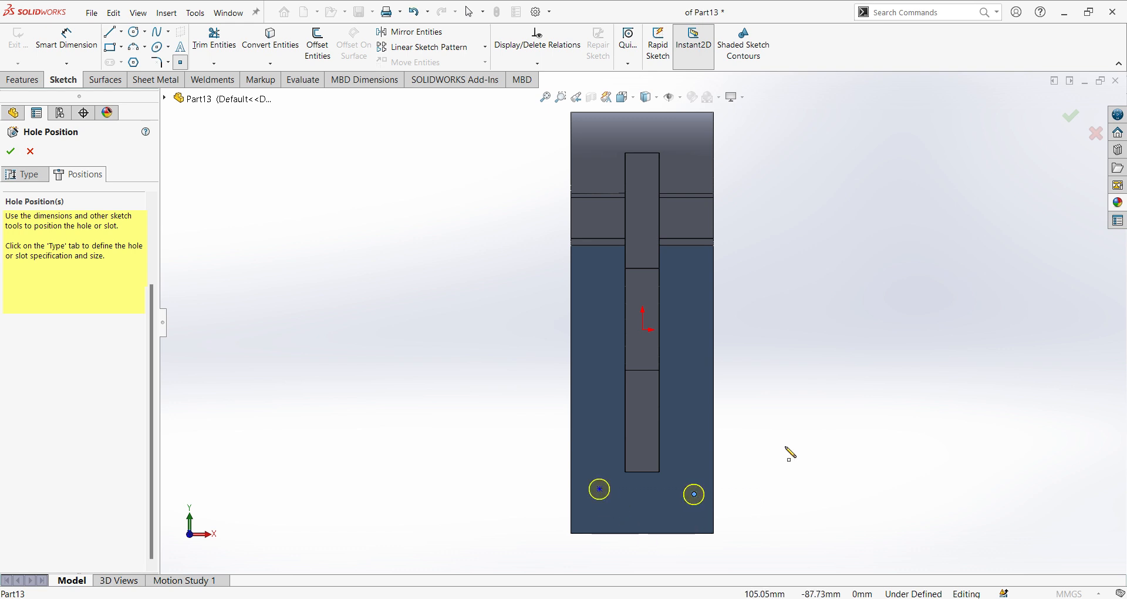
{"action": "left_click", "coordinate": [592, 150]}
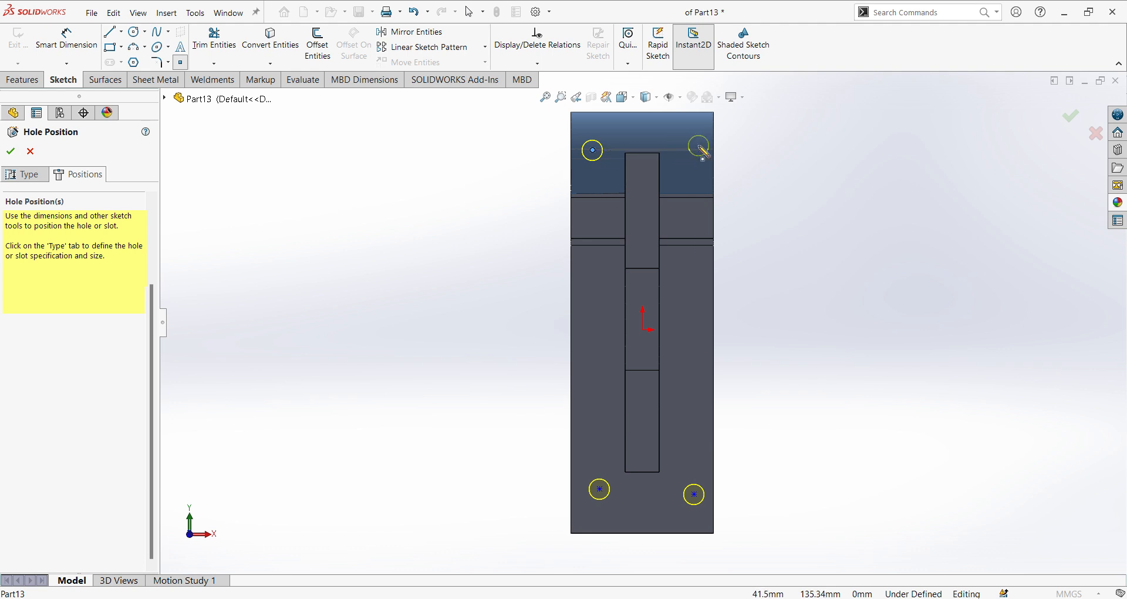
{"action": "left_click", "coordinate": [694, 145]}
Dimension the horizontal spacing between the two lower hole points as 70 mm.
{"action": "right_click", "coordinate": [820, 215]}
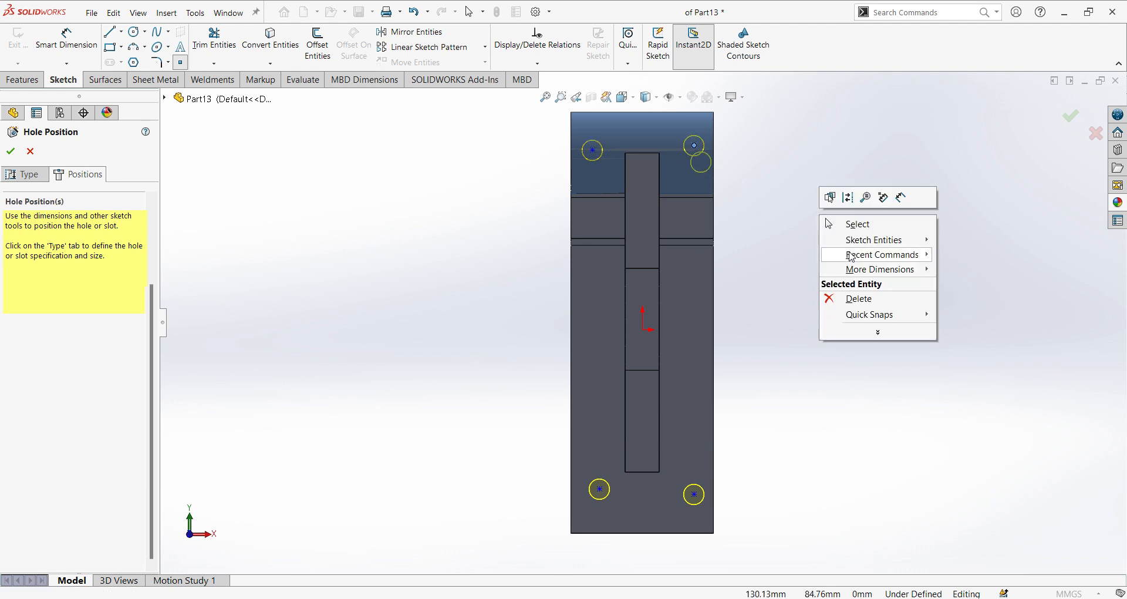
{"action": "left_click", "coordinate": [900, 200]}
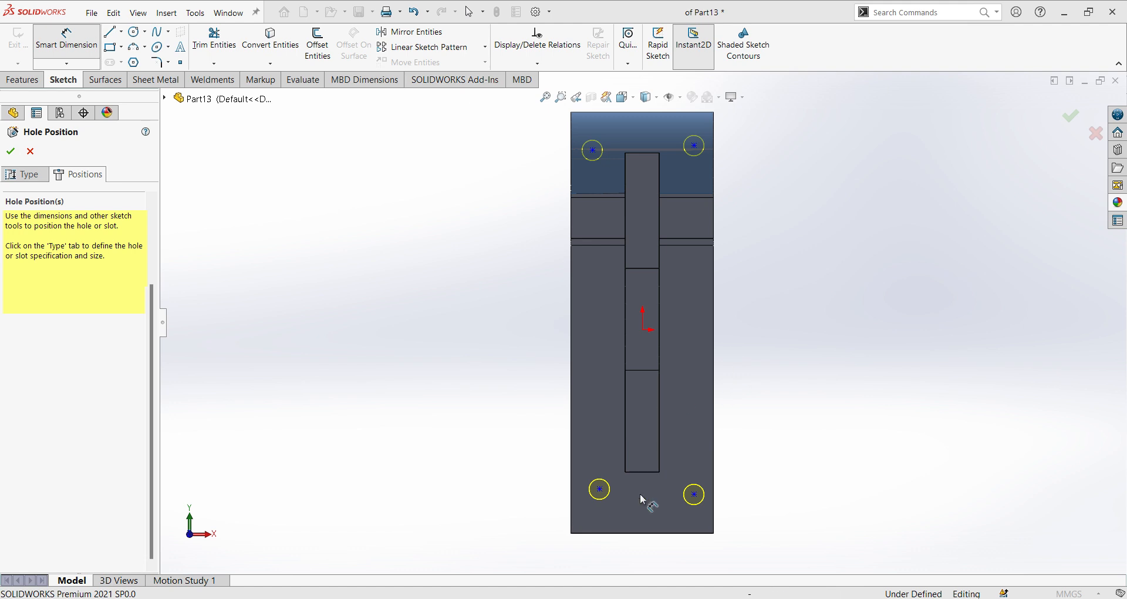
{"action": "left_click", "coordinate": [600, 489]}
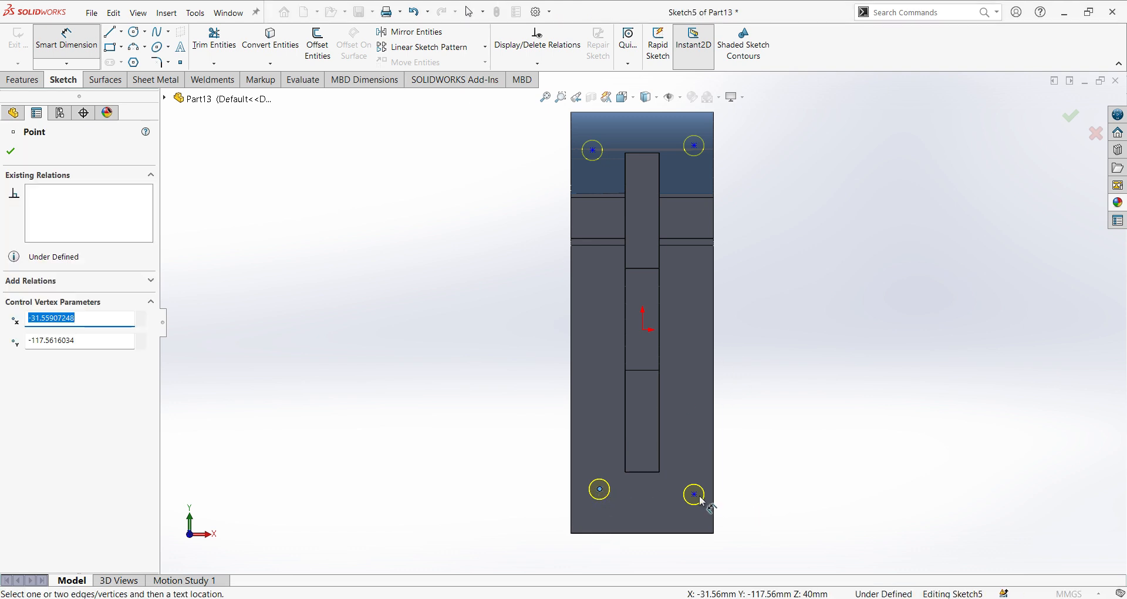
{"action": "left_click", "coordinate": [695, 495]}
{"action": "left_click", "coordinate": [652, 546]}
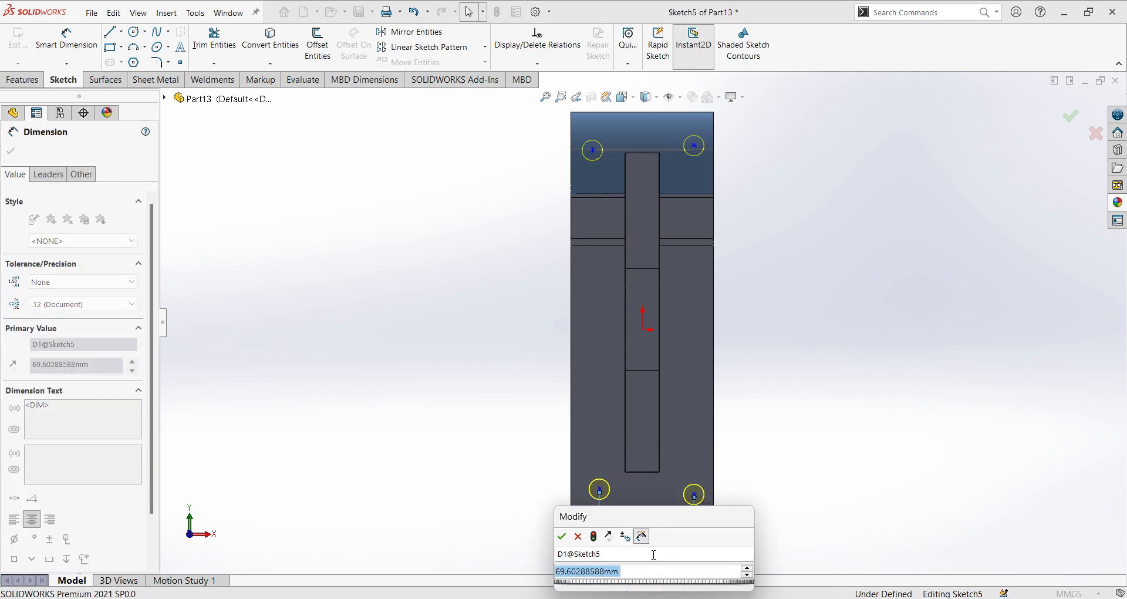
{"action": "type", "text": "70"}
{"action": "key", "text": "Return"}
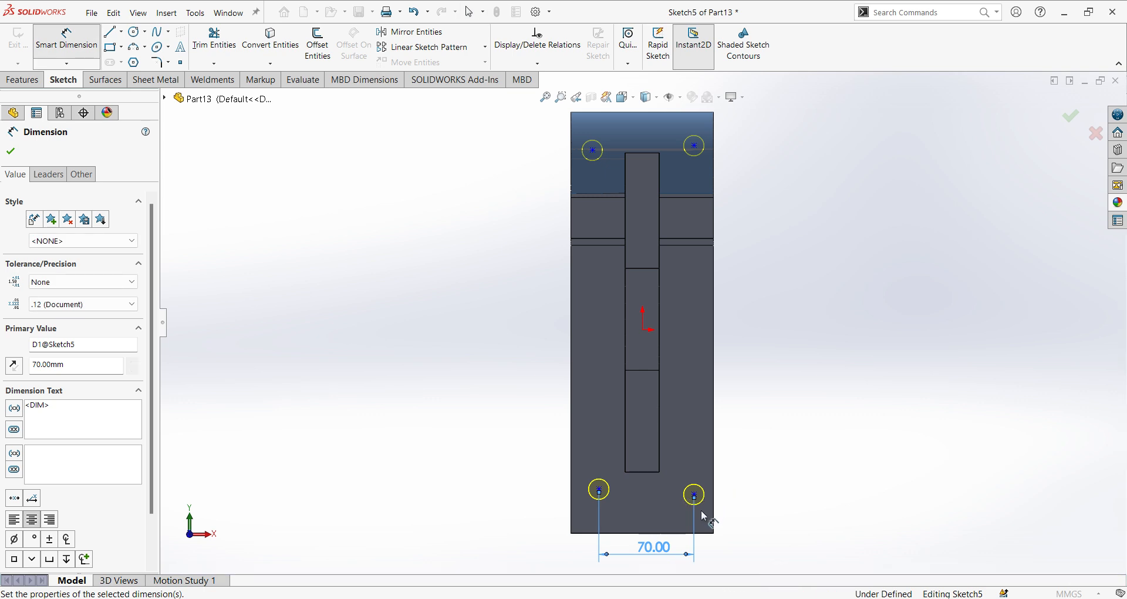
Dimension the lower right hole point 40 mm above the plate's bottom edge.
{"action": "scroll", "coordinate": [704, 517], "scroll_direction": "down", "scroll_amount": 2}
{"action": "left_click", "coordinate": [686, 467]}
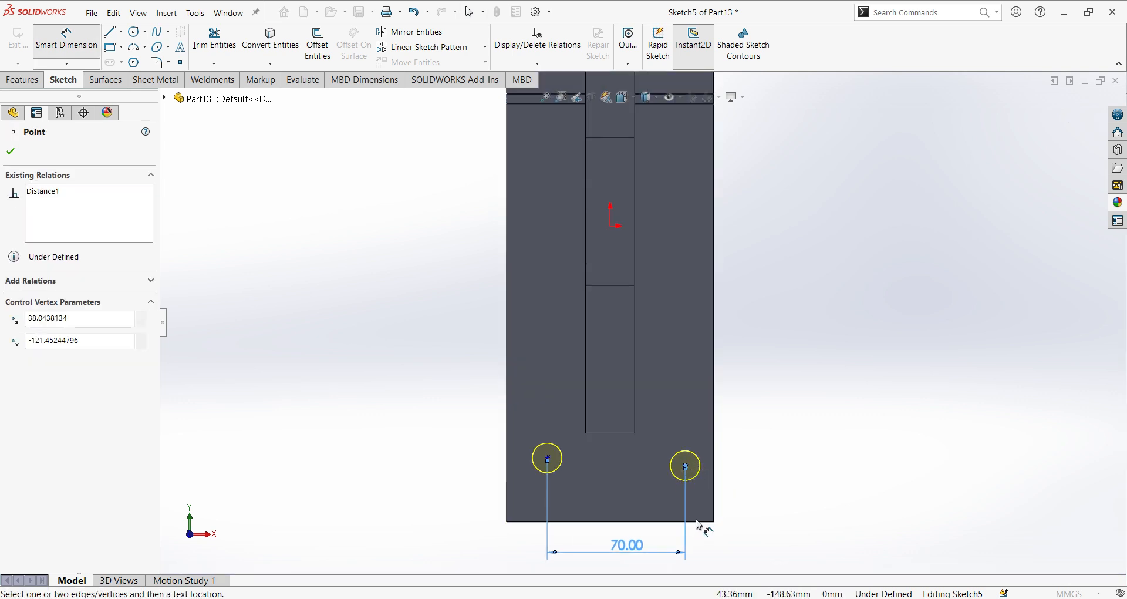
{"action": "left_click", "coordinate": [702, 521]}
{"action": "left_click", "coordinate": [741, 518]}
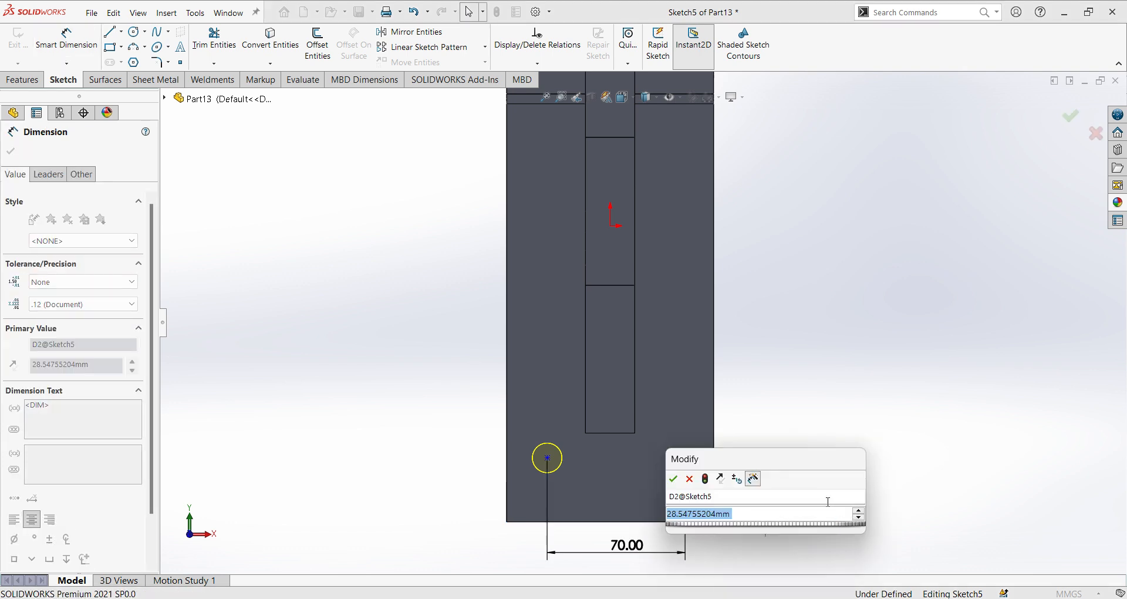
{"action": "type", "text": "40"}
{"action": "key", "text": "Return"}
{"action": "key", "text": "f"}
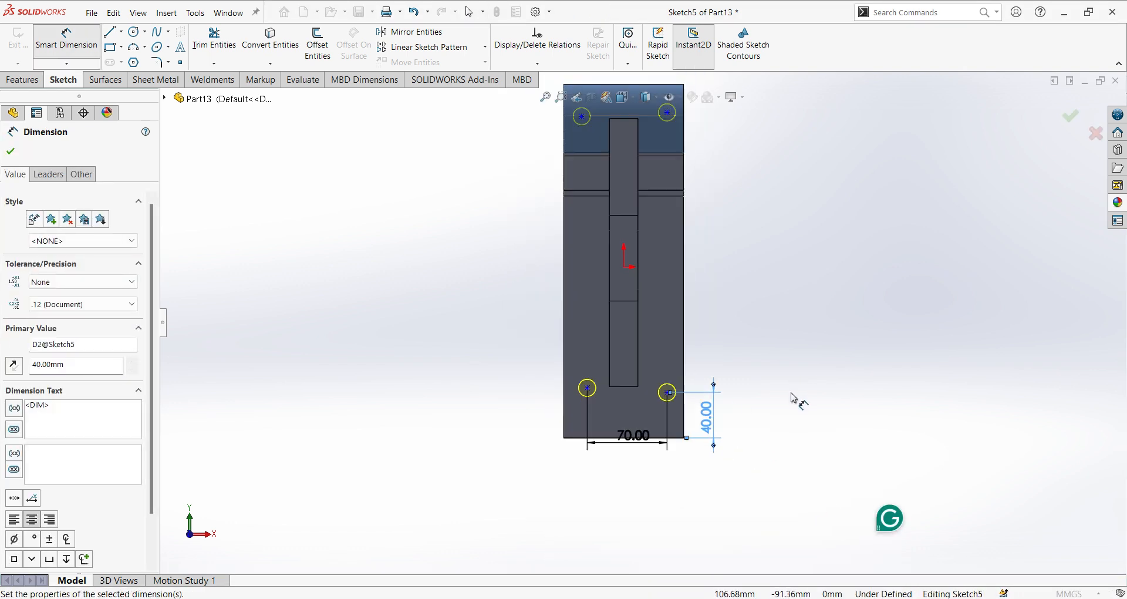
Dimension the horizontal spacing between the two upper hole points as 70 mm.
{"action": "scroll", "coordinate": [675, 159], "scroll_direction": "down", "scroll_amount": 2}
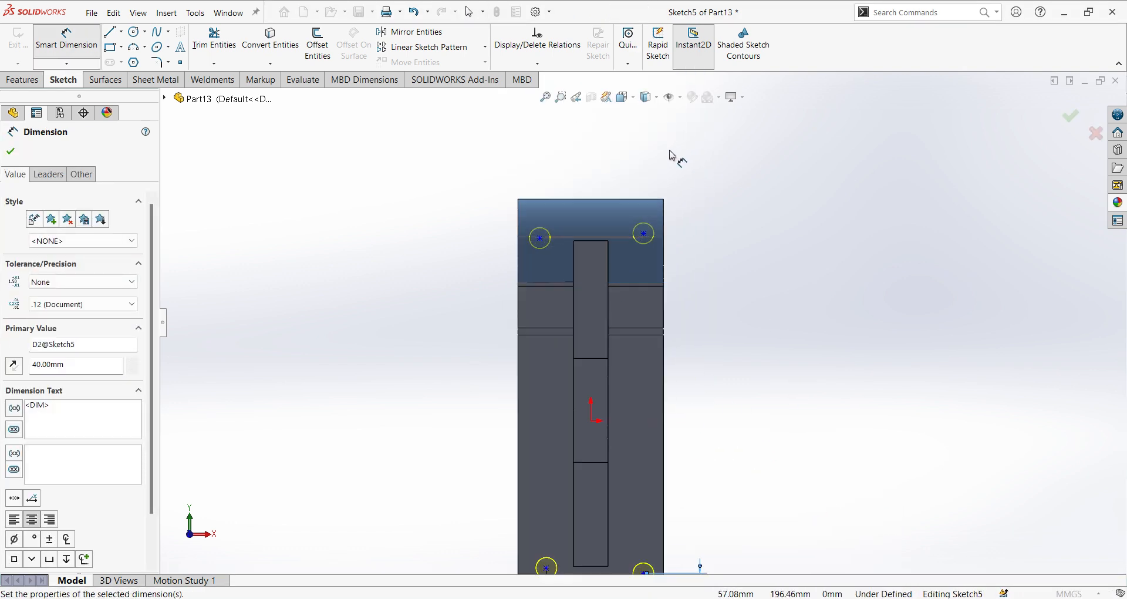
{"action": "left_click", "coordinate": [644, 235]}
{"action": "left_click", "coordinate": [540, 237]}
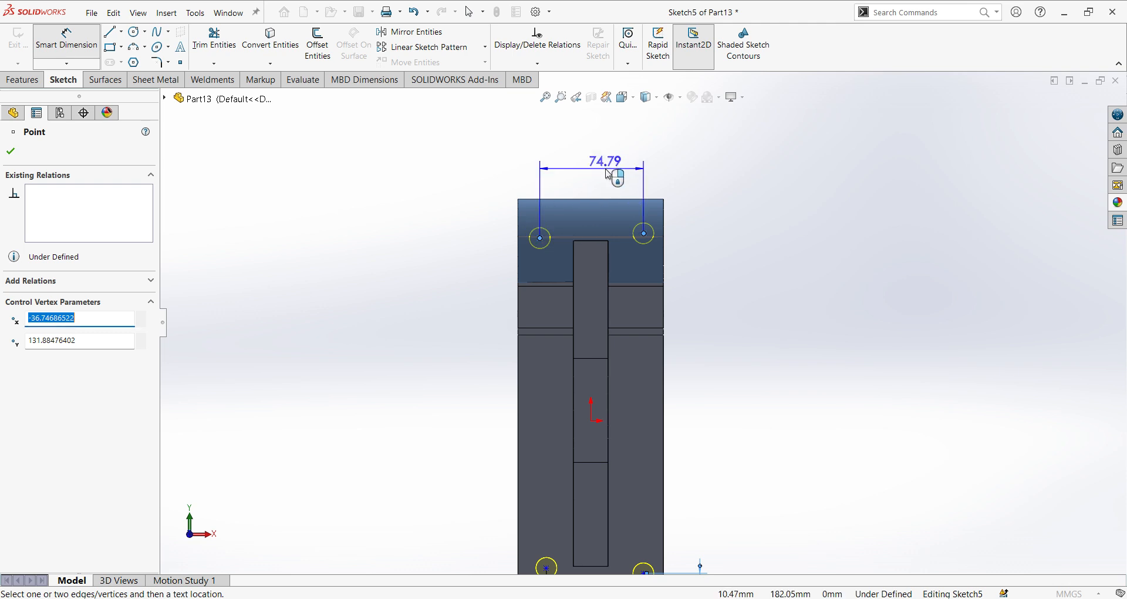
{"action": "left_click", "coordinate": [610, 167]}
{"action": "type", "text": "70"}
{"action": "key", "text": "Return"}
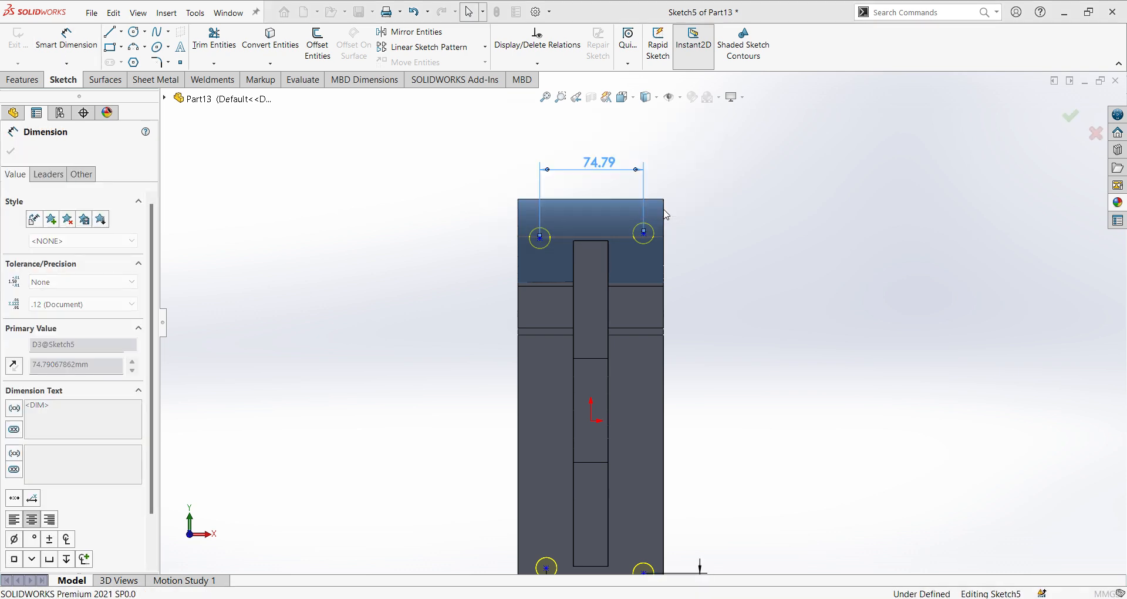
Dimension the upper right hole point 40 mm below the plate's top edge.
{"action": "middle_click_drag", "start_coordinate": [785, 365], "coordinate": [741, 332]}
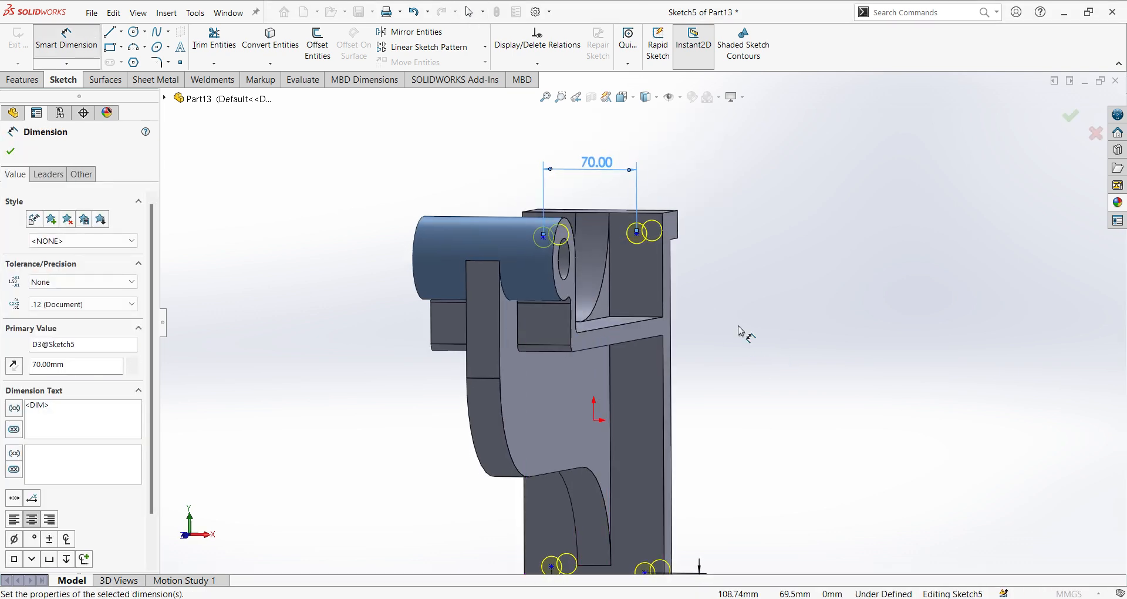
{"action": "left_click", "coordinate": [656, 214]}
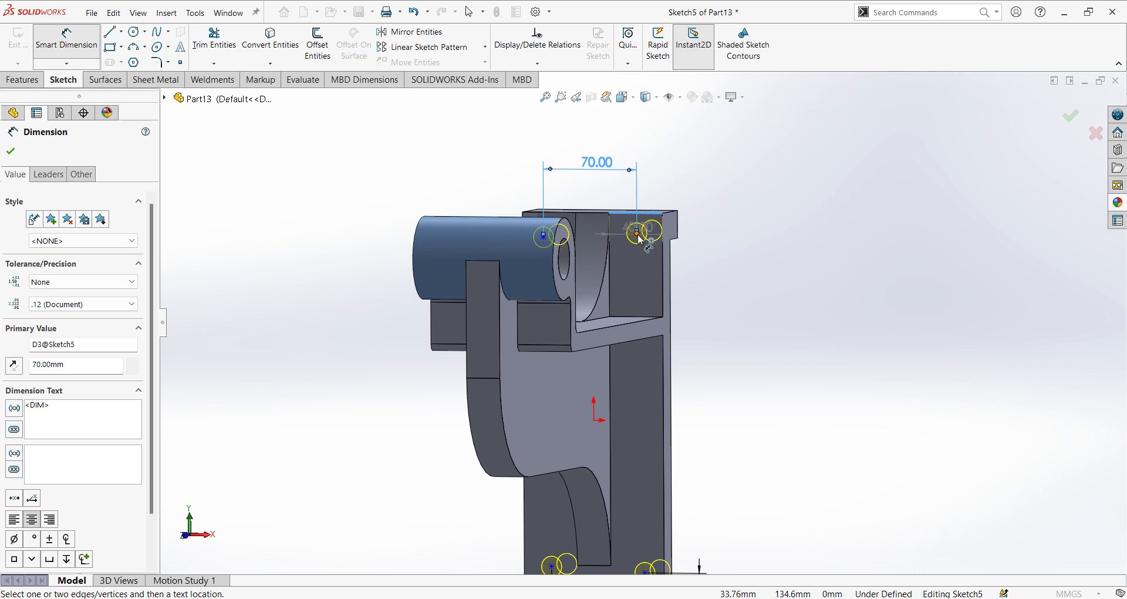
{"action": "left_click", "coordinate": [638, 234]}
{"action": "left_click", "coordinate": [734, 247]}
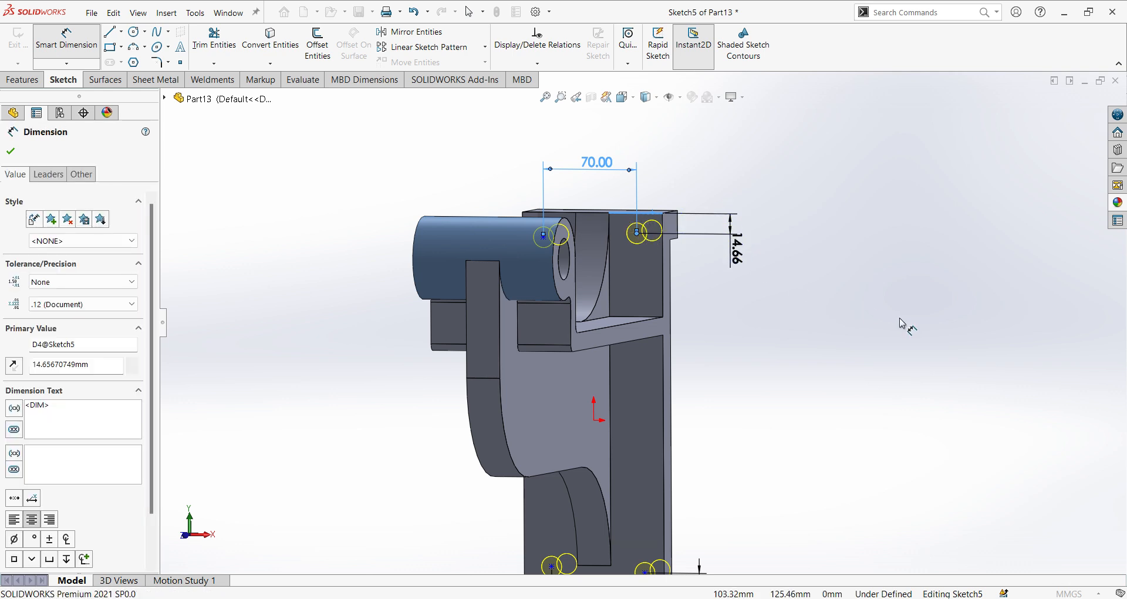
{"action": "type", "text": "40"}
{"action": "key", "text": "Return"}
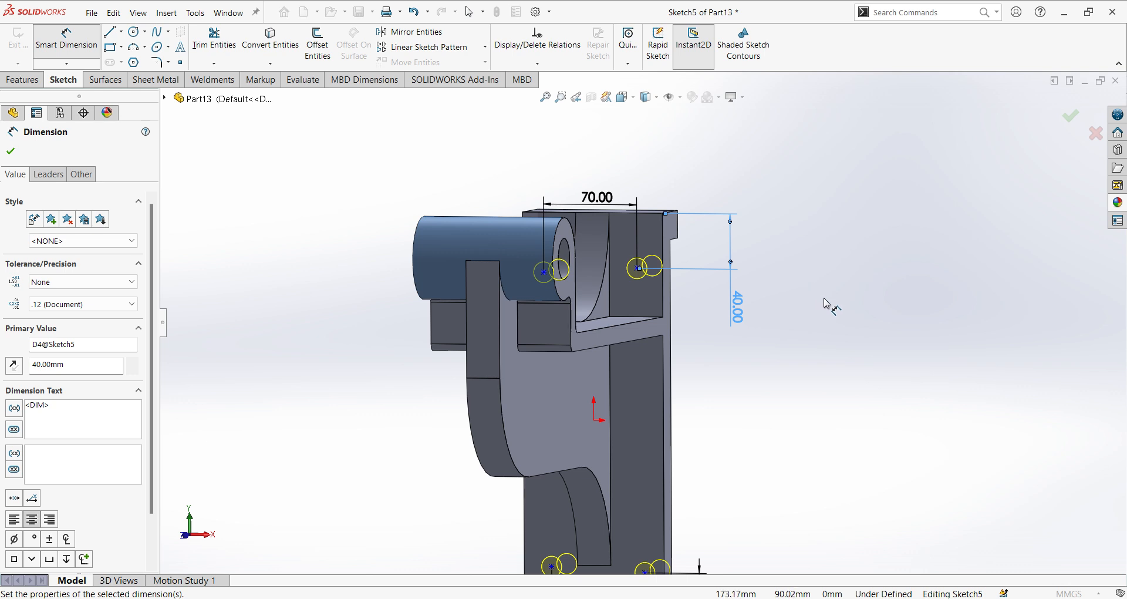
Add a horizontal relation between the two upper hole points.
{"action": "key", "text": "Escape"}
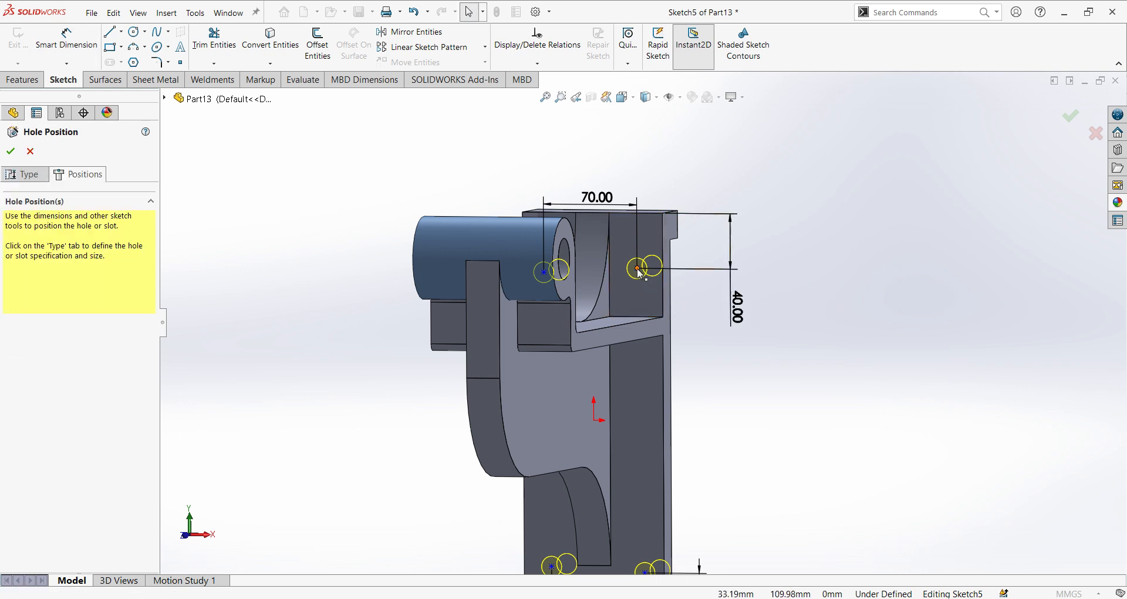
{"action": "left_click", "coordinate": [567, 275]}
{"action": "left_click", "coordinate": [544, 273], "text": "ctrl"}
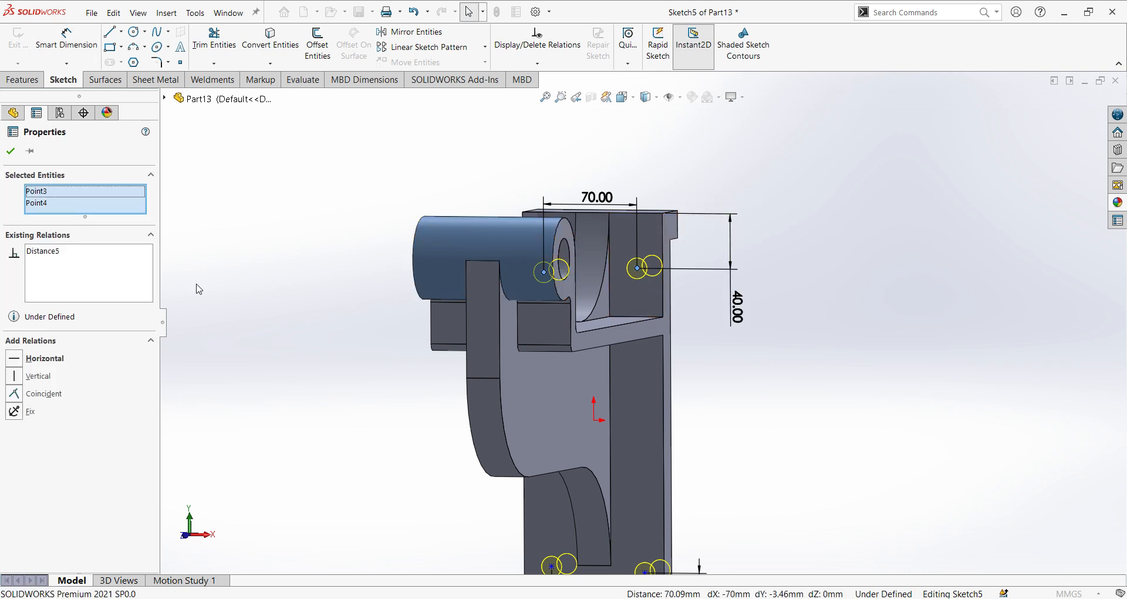
{"action": "left_click", "coordinate": [18, 359]}
Try to add a horizontal relation to the two lower hole points together with the two upper hole points.
{"action": "scroll", "coordinate": [567, 297], "scroll_direction": "up", "scroll_amount": 3}
{"action": "scroll", "coordinate": [648, 477], "scroll_direction": "down", "scroll_amount": 2}
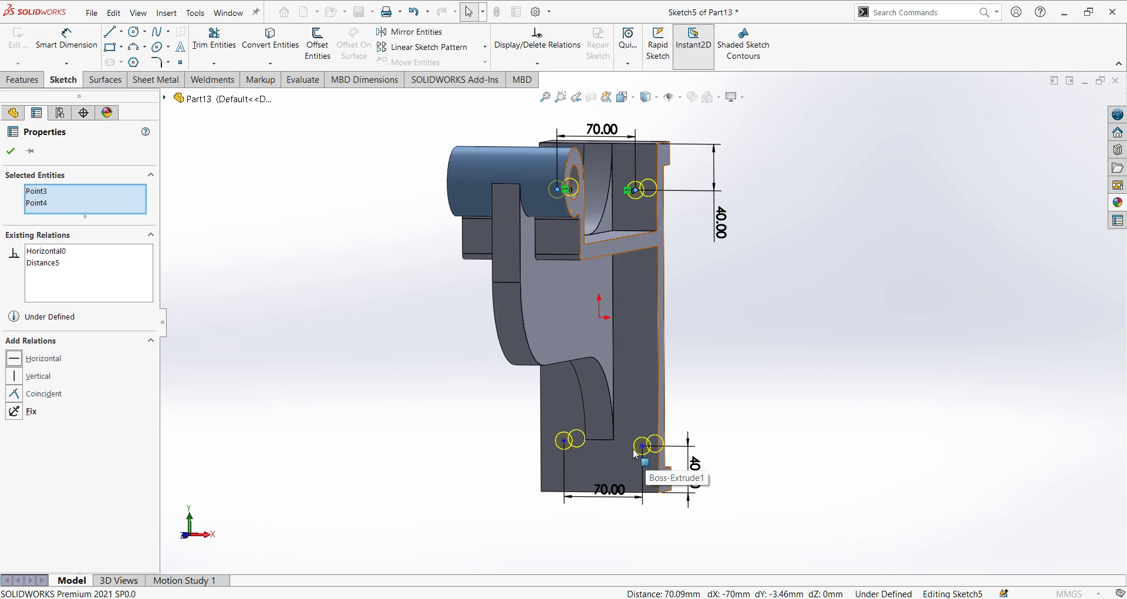
{"action": "left_click", "coordinate": [564, 441], "text": "ctrl"}
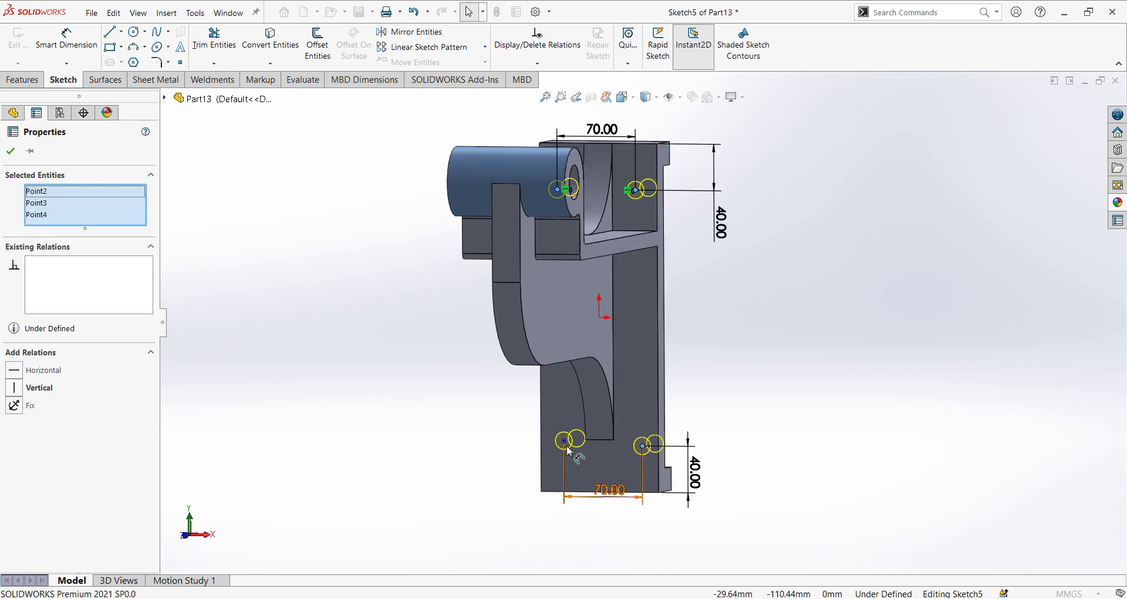
{"action": "left_click", "coordinate": [565, 446], "text": "ctrl"}
{"action": "left_click", "coordinate": [16, 386]}
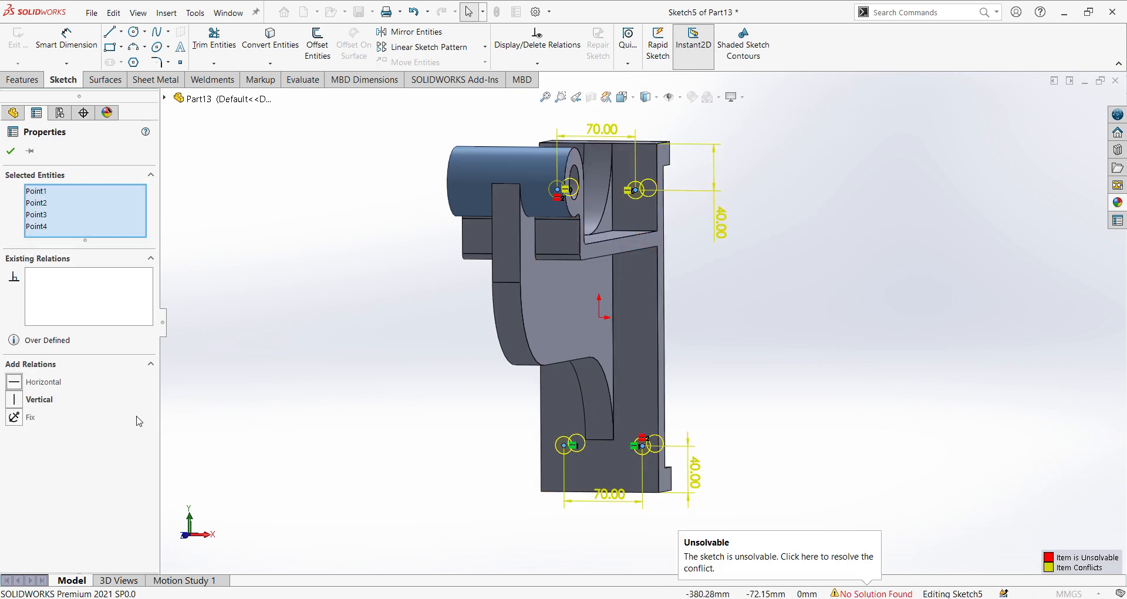
{"action": "left_click", "coordinate": [515, 435]}
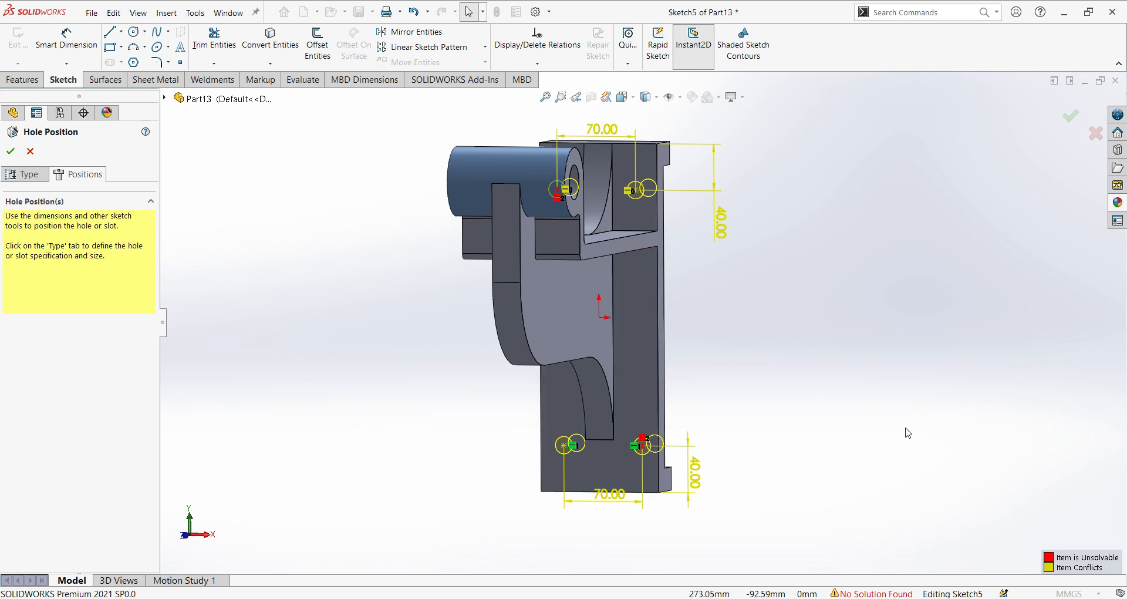
Undo the horizontal relation added across all four hole points.
{"action": "mouse_move", "coordinate": [813, 455]}
{"action": "middle_mouse_down"}
{"action": "mouse_move", "coordinate": [850, 449]}
{"action": "mouse_move", "coordinate": [774, 458]}
{"action": "middle_mouse_up"}
{"action": "scroll", "coordinate": [781, 453], "scroll_direction": "up", "scroll_amount": 2}
{"action": "scroll", "coordinate": [656, 445], "scroll_direction": "down", "scroll_amount": 2}
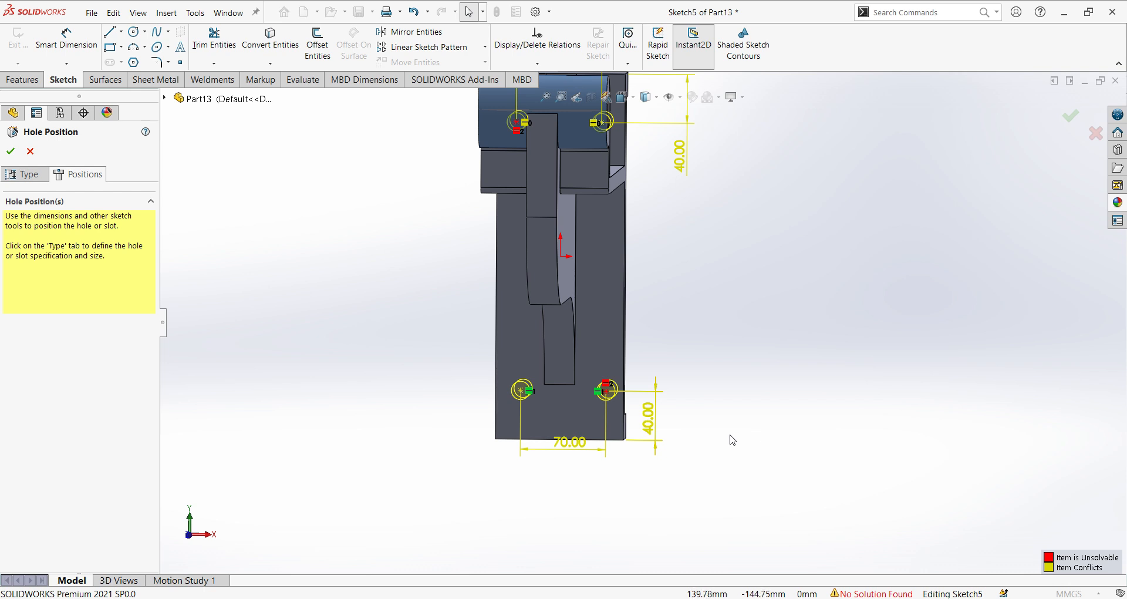
{"action": "scroll", "coordinate": [726, 432], "scroll_direction": "up", "scroll_amount": 1}
{"action": "scroll", "coordinate": [635, 163], "scroll_direction": "down", "scroll_amount": 1}
{"action": "scroll", "coordinate": [712, 330], "scroll_direction": "up", "scroll_amount": 1}
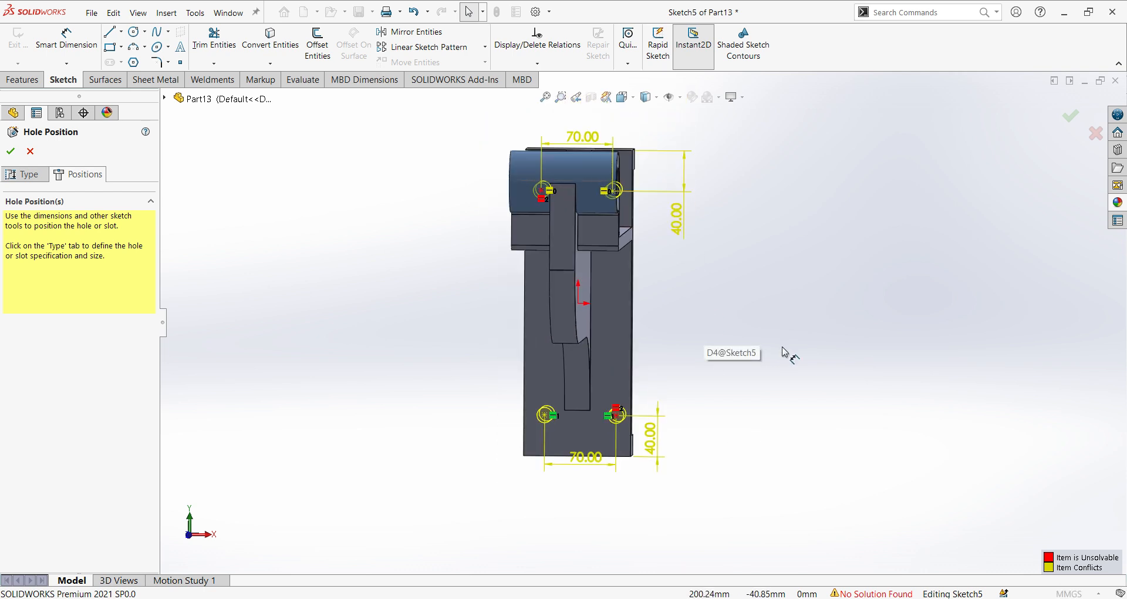
{"action": "middle_click_drag", "start_coordinate": [828, 319], "coordinate": [723, 385]}
{"action": "key", "text": "ctrl+z"}
Dimension the lower right hole point 35 mm horizontally from the origin in a view normal to the sketch.
{"action": "scroll", "coordinate": [582, 423], "scroll_direction": "down", "scroll_amount": 2}
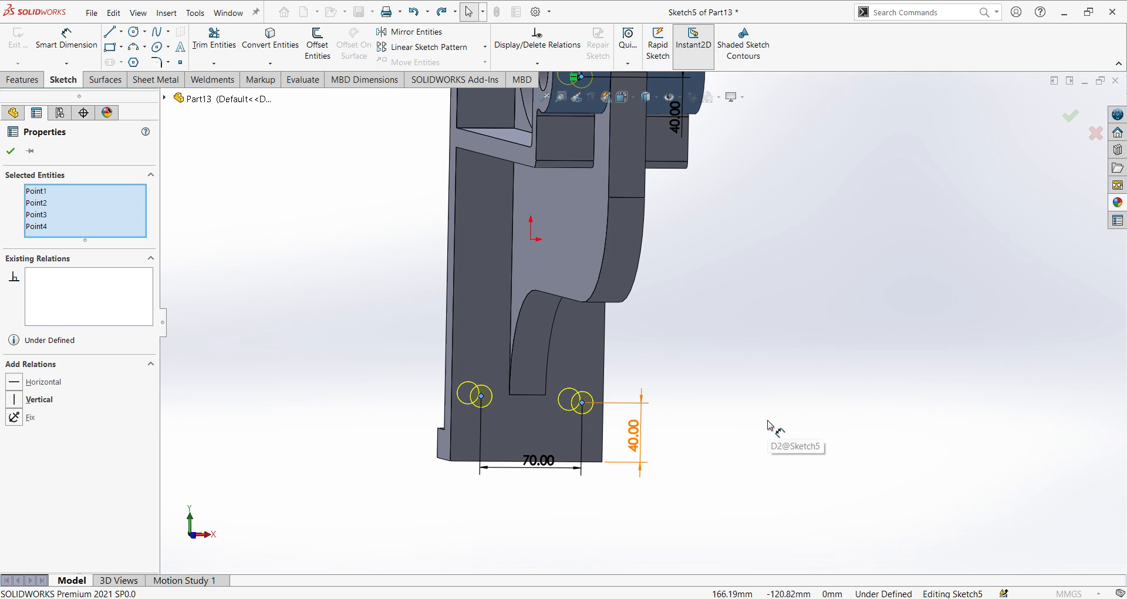
{"action": "middle_click_drag", "start_coordinate": [770, 426], "coordinate": [738, 415]}
{"action": "scroll", "coordinate": [747, 401], "scroll_direction": "up", "scroll_amount": 2}
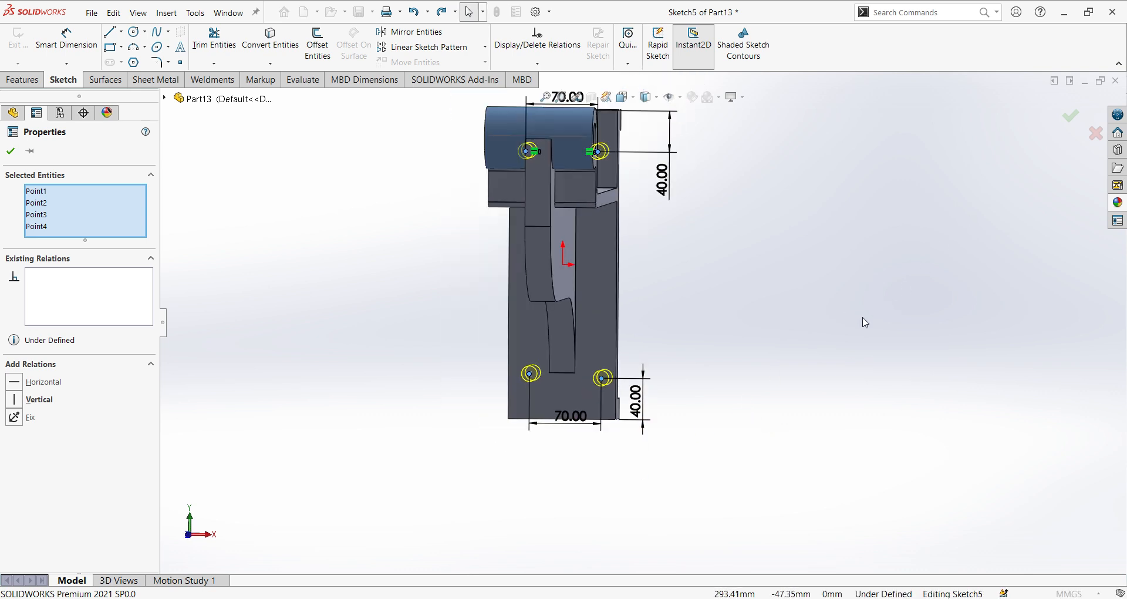
{"action": "key", "text": "ctrl+8"}
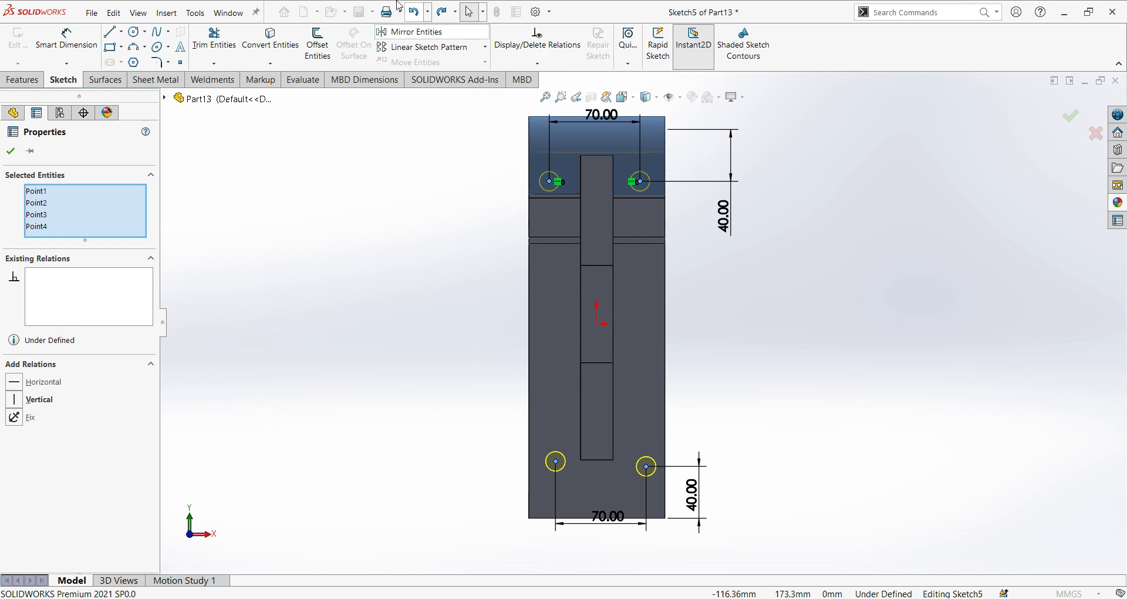
{"action": "left_click", "coordinate": [82, 41]}
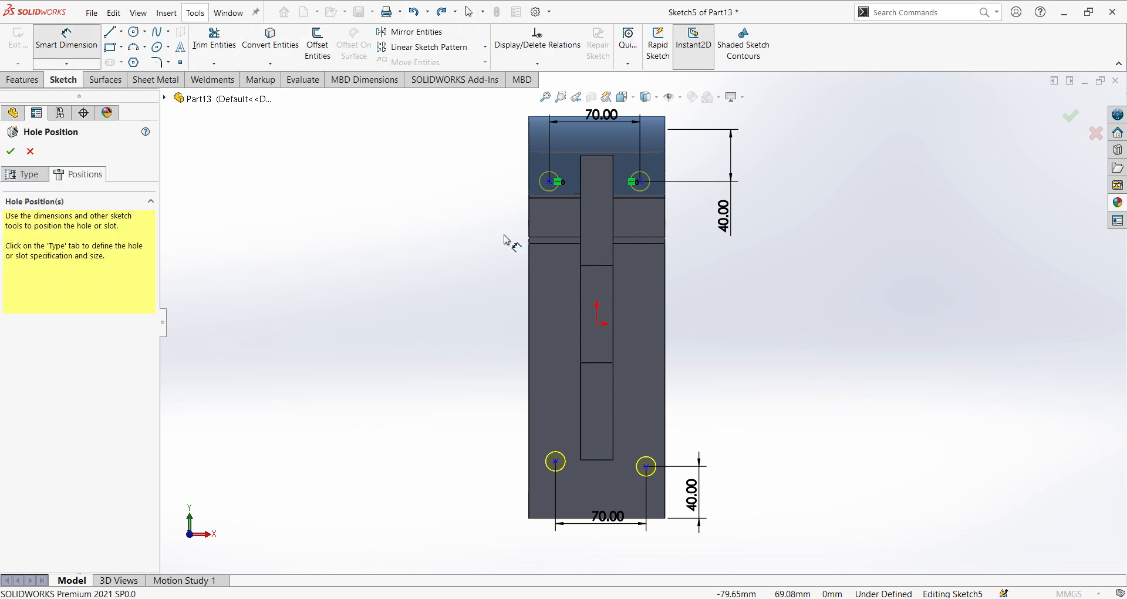
{"action": "left_click", "coordinate": [646, 466]}
{"action": "left_click", "coordinate": [597, 324]}
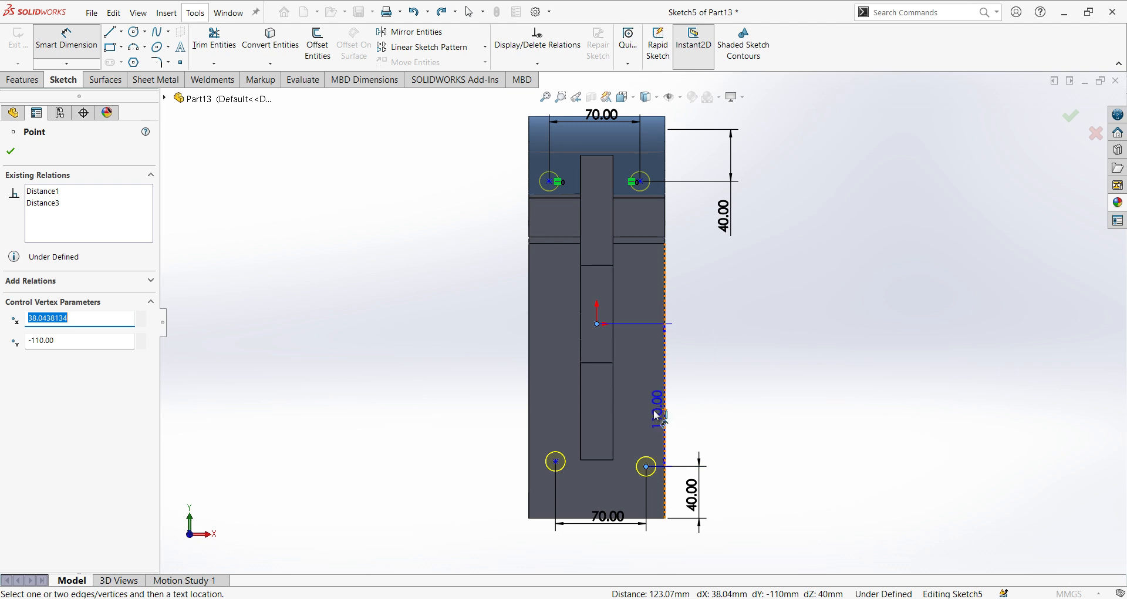
{"action": "left_click", "coordinate": [610, 538]}
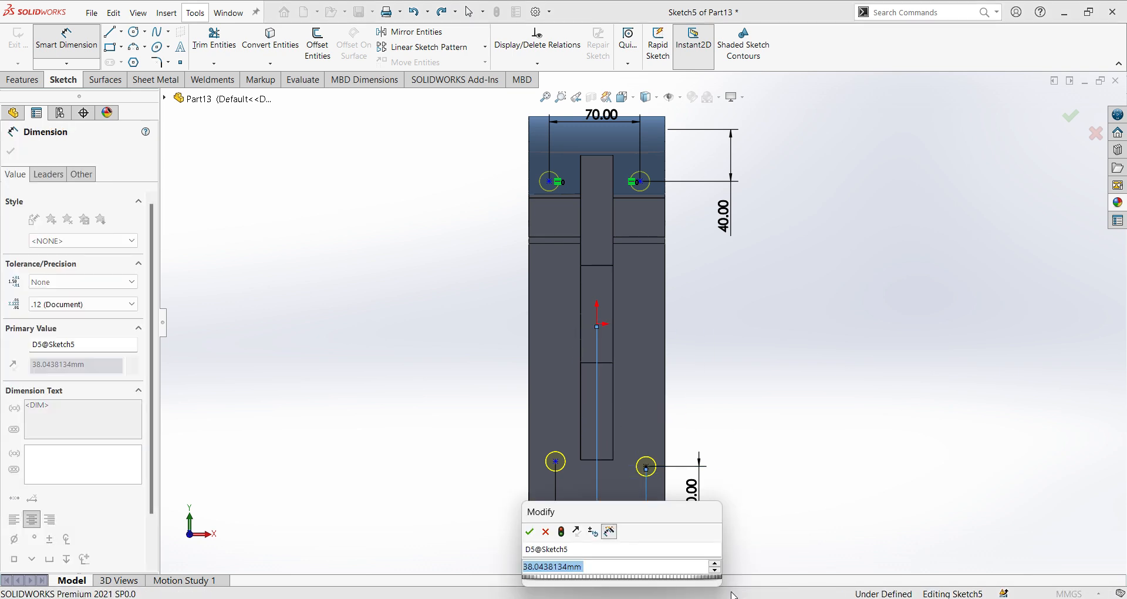
{"action": "type", "text": "35"}
{"action": "key", "text": "Return"}
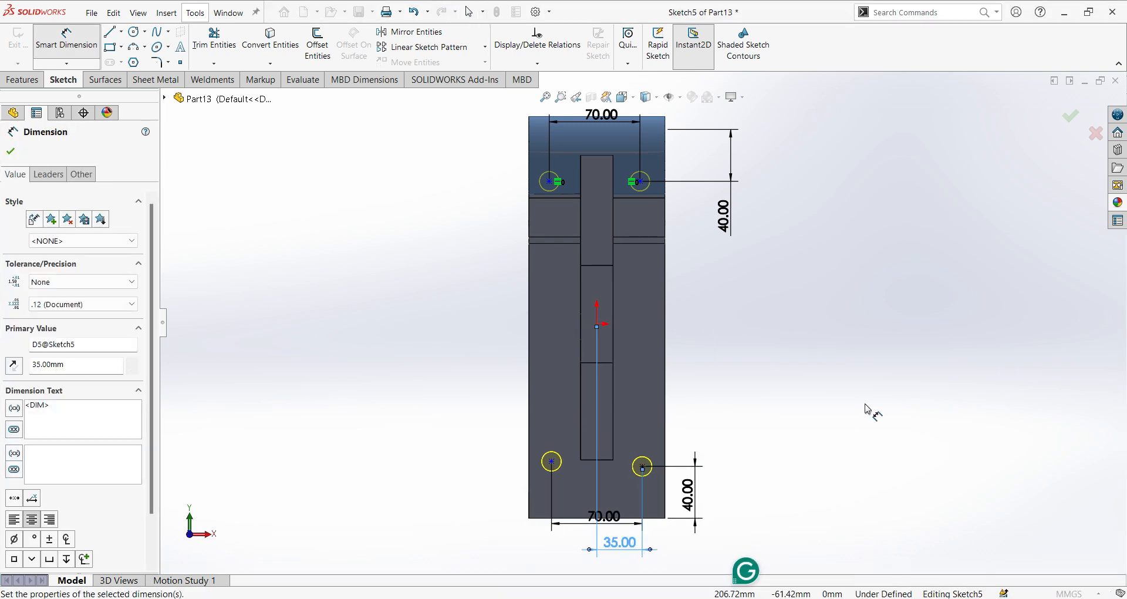
Dimension the upper right hole point 35 mm horizontally from the origin.
{"action": "left_click", "coordinate": [641, 183]}
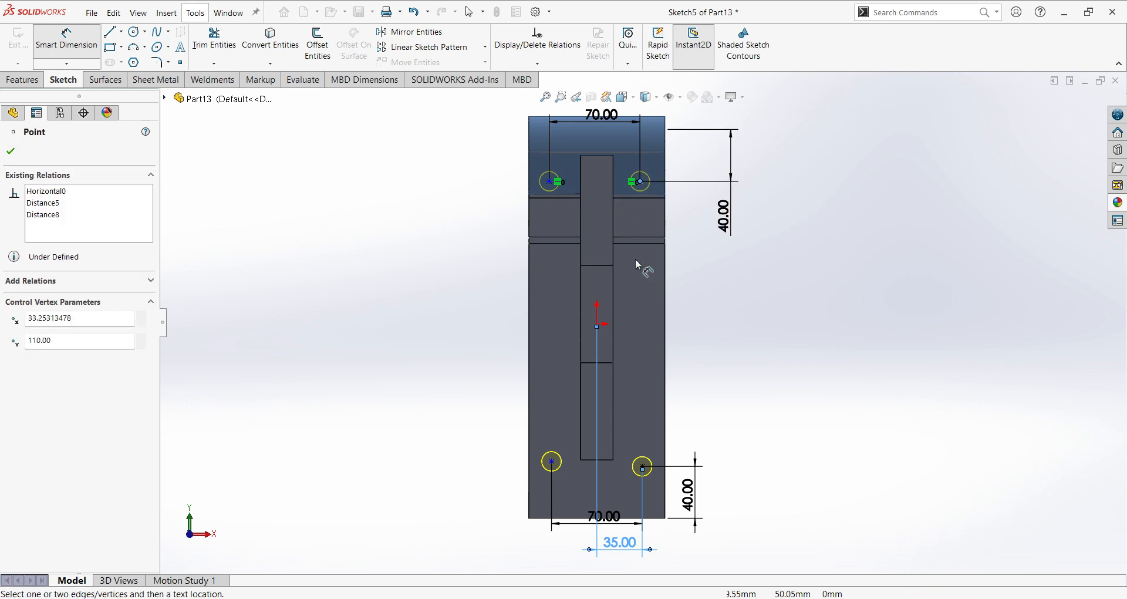
{"action": "left_click", "coordinate": [597, 325]}
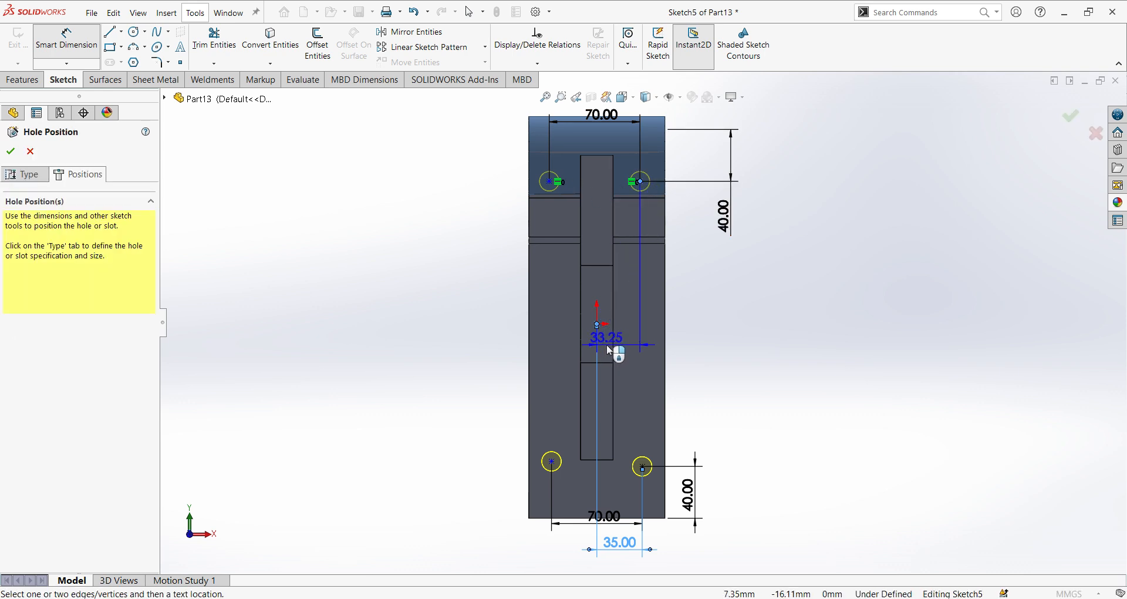
{"action": "left_click", "coordinate": [628, 347]}
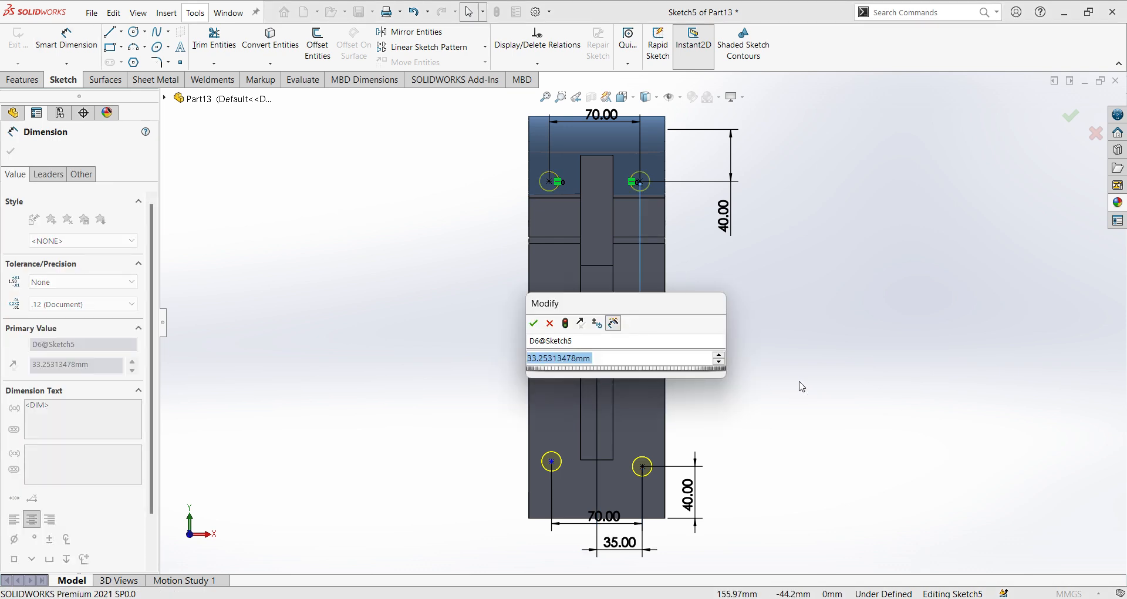
{"action": "type", "text": "35"}
{"action": "key", "text": "Return"}
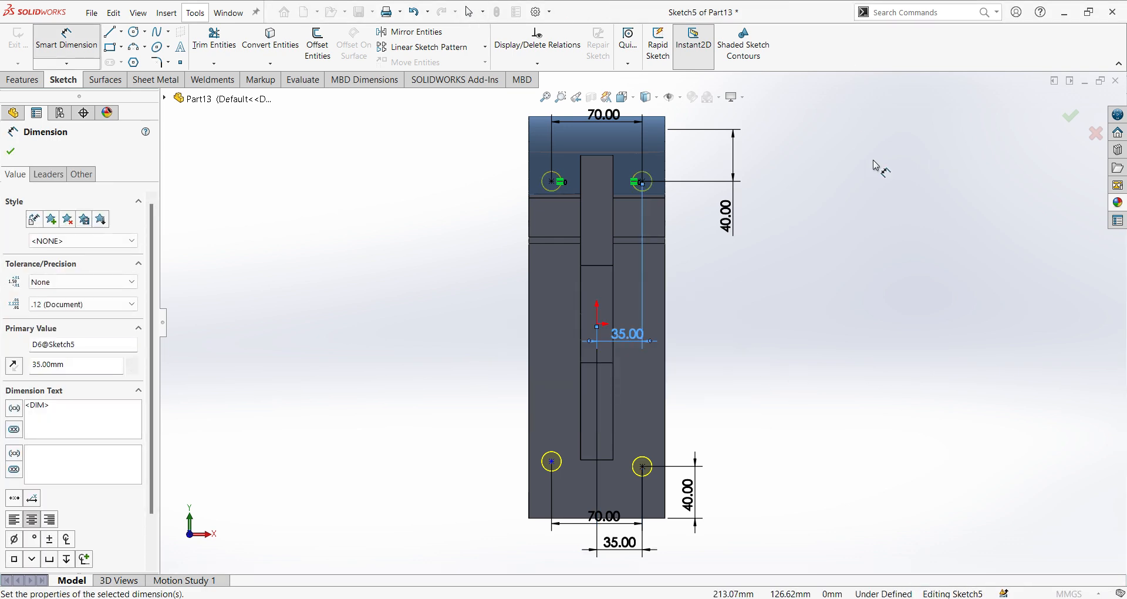
{"action": "key", "text": "Escape"}
{"action": "key", "text": "Escape"}
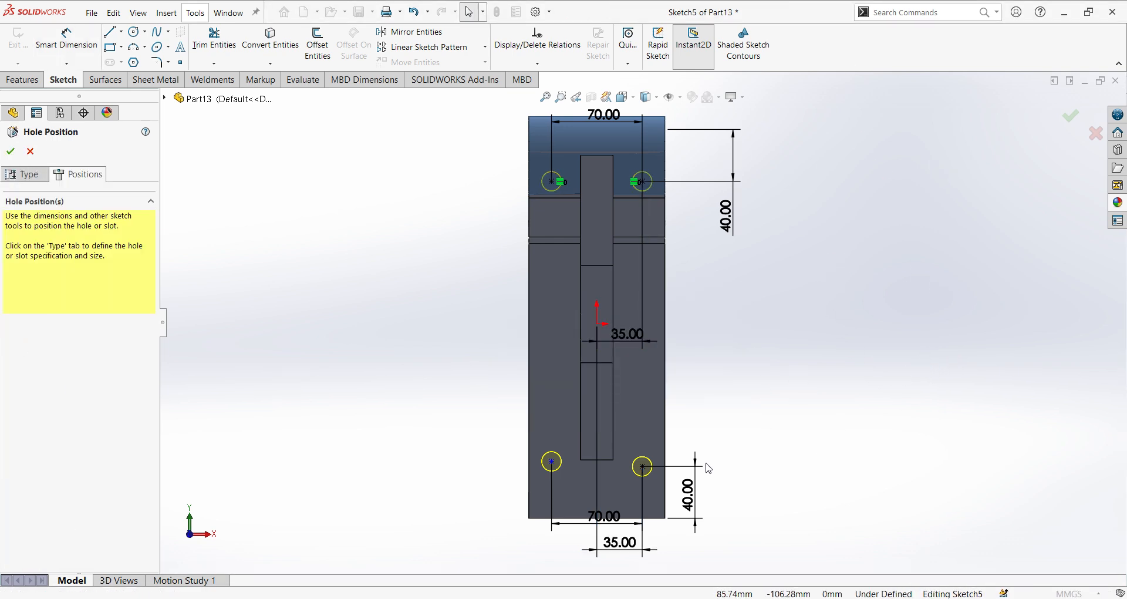
Add a horizontal relation between the two lower hole points.
{"action": "left_click", "coordinate": [642, 468]}
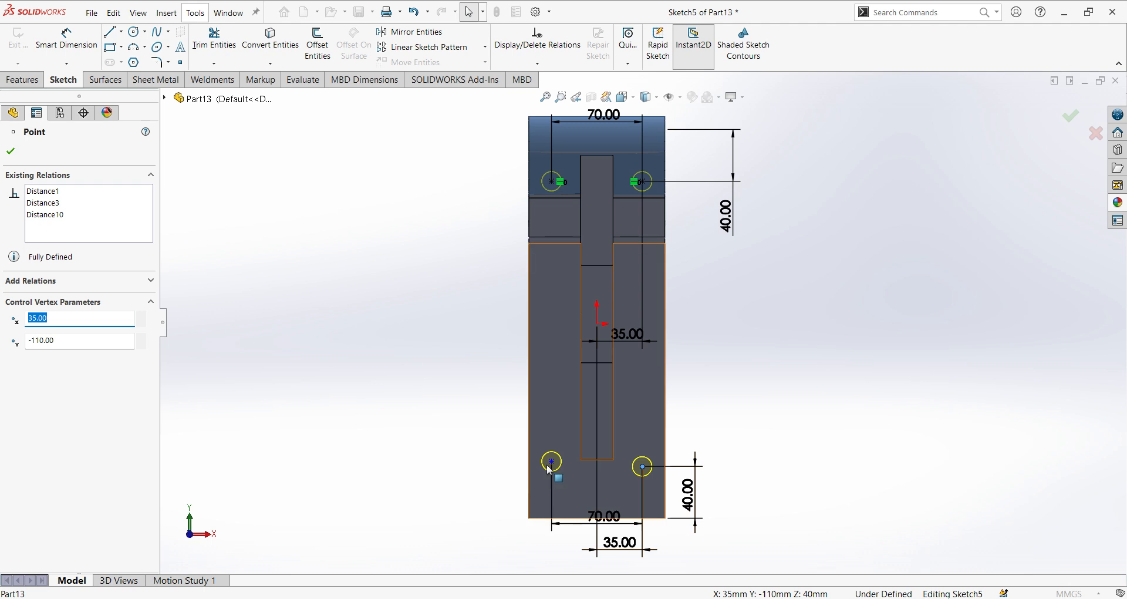
{"action": "left_click", "coordinate": [552, 462], "text": "ctrl"}
{"action": "left_click", "coordinate": [16, 360]}
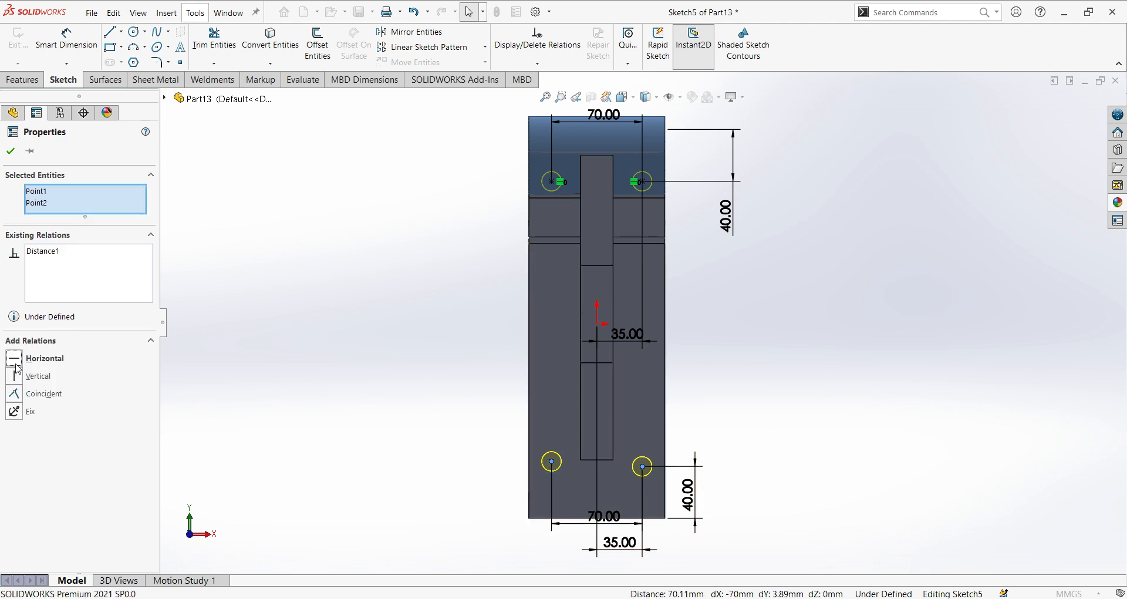
{"action": "left_click", "coordinate": [455, 400]}
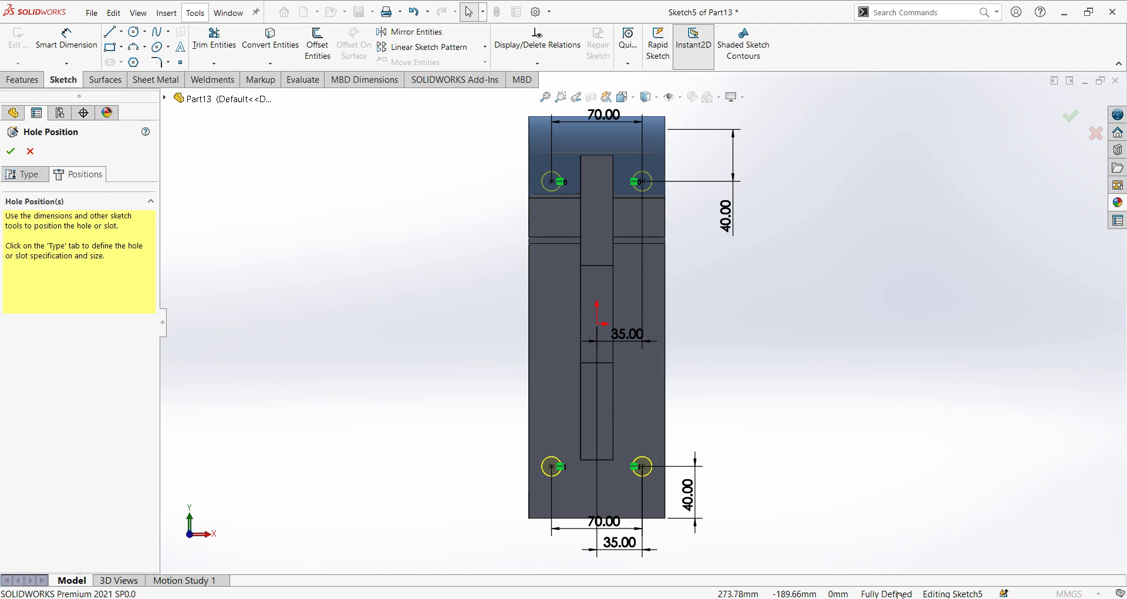
Complete the four Ø15 holes and compare the part in isometric view with the SK 29 drawing.
{"action": "left_click", "coordinate": [1072, 120]}
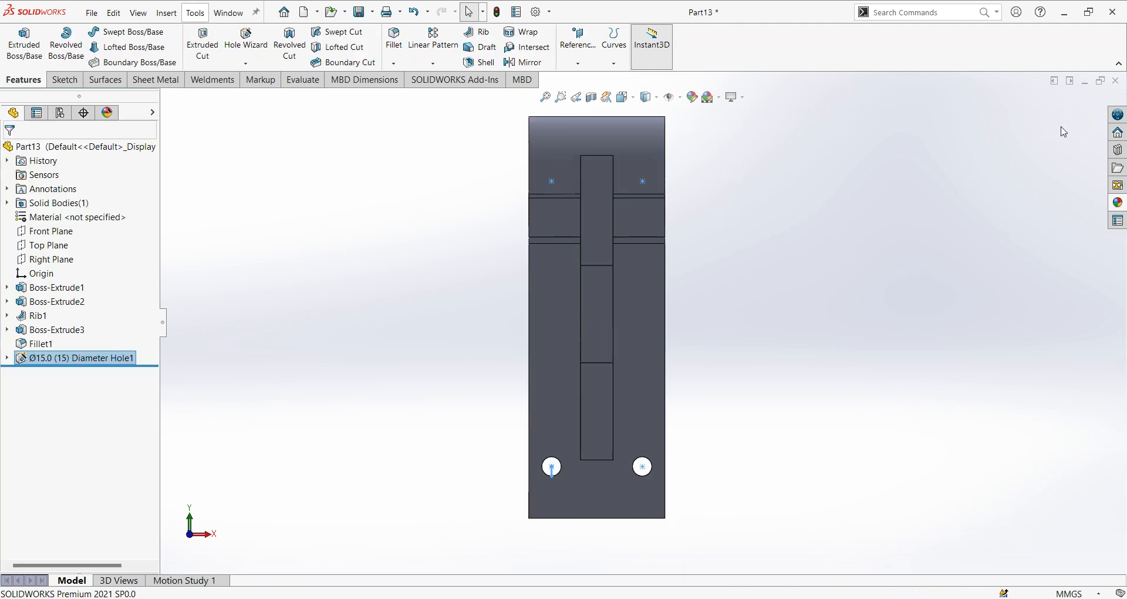
{"action": "left_click", "coordinate": [840, 295]}
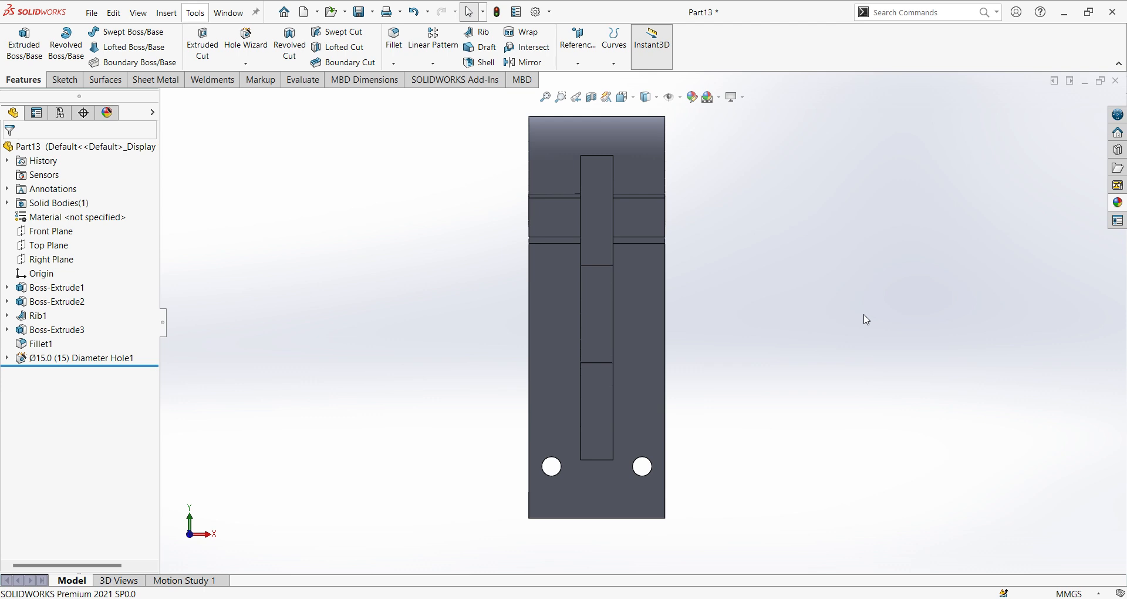
{"action": "key", "text": "ctrl+7"}
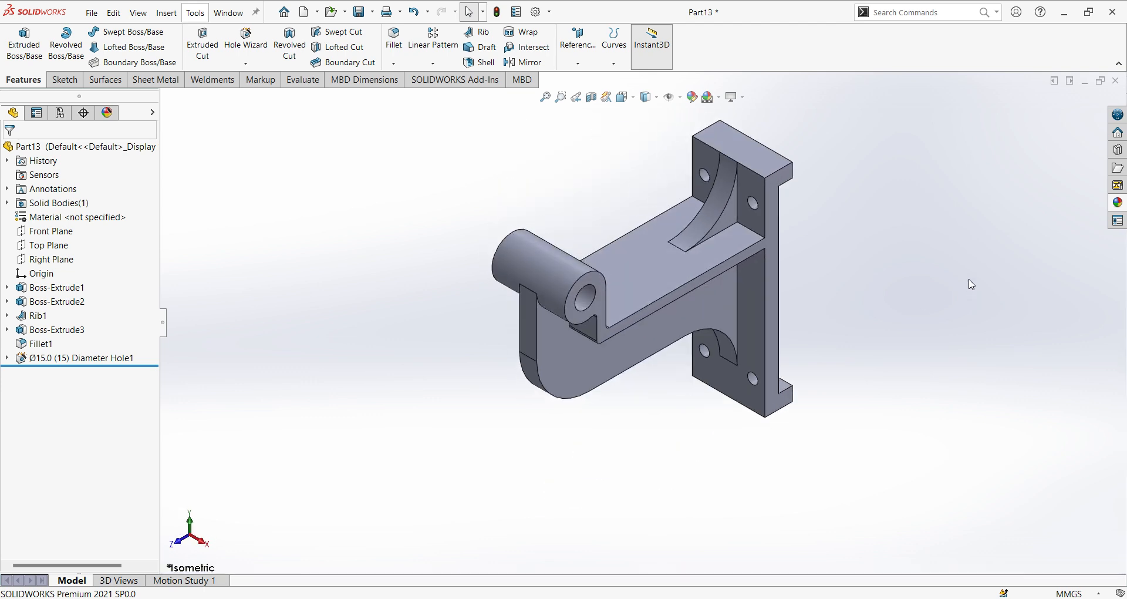
{"action": "scroll", "coordinate": [892, 166], "scroll_direction": "down", "scroll_amount": 2}
{"action": "middle_click_drag", "start_coordinate": [927, 401], "coordinate": [705, 403], "text": "ctrl"}
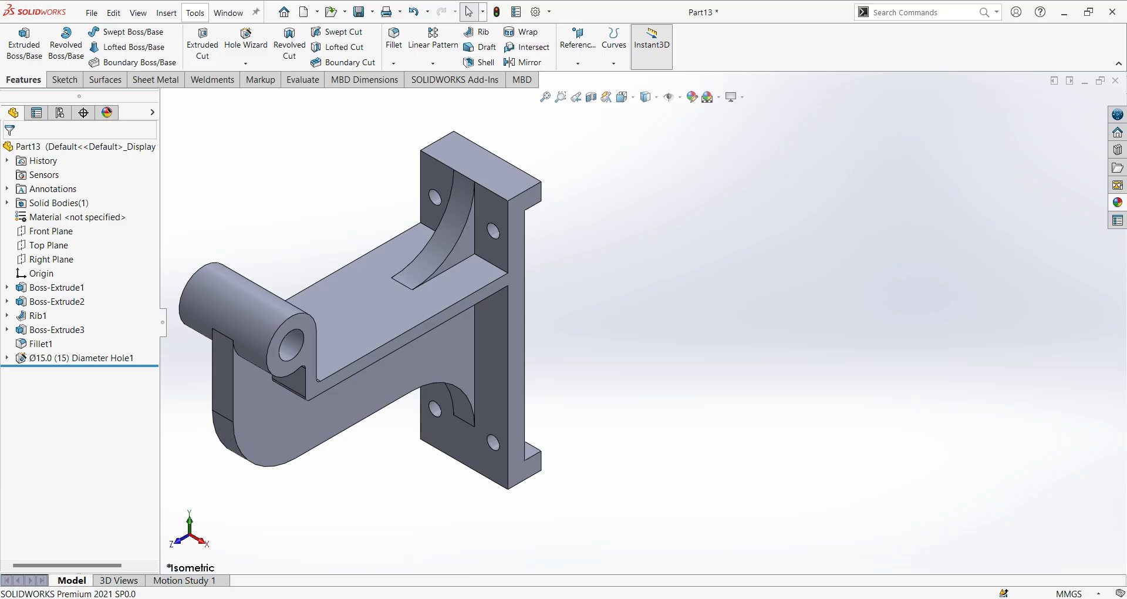
{"action": "key", "text": "alt+Tab"}
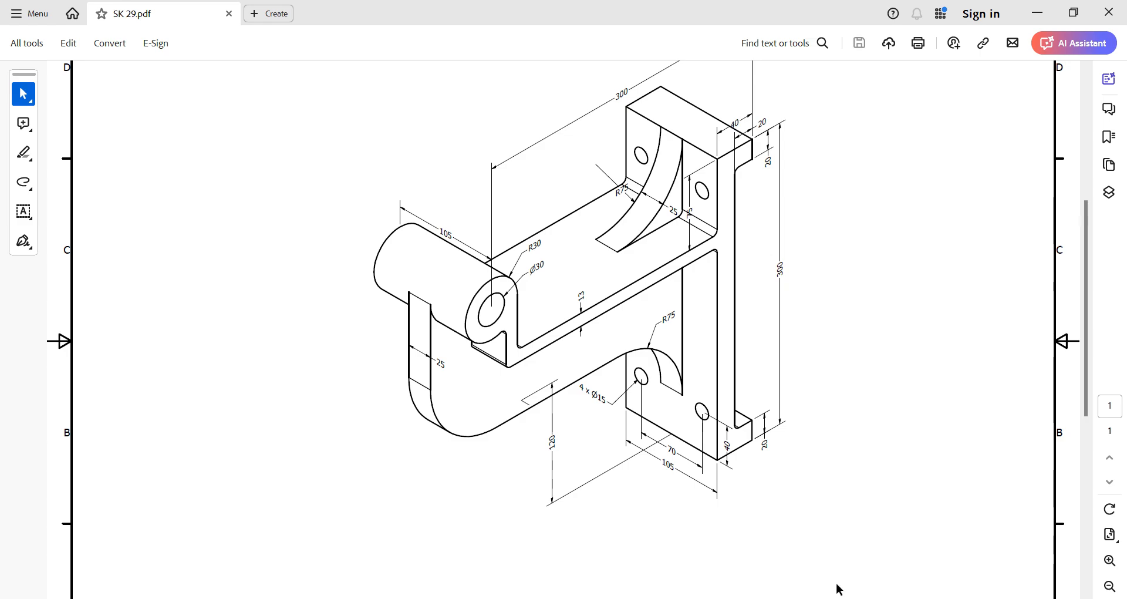
{"action": "key", "text": "alt+Tab"}
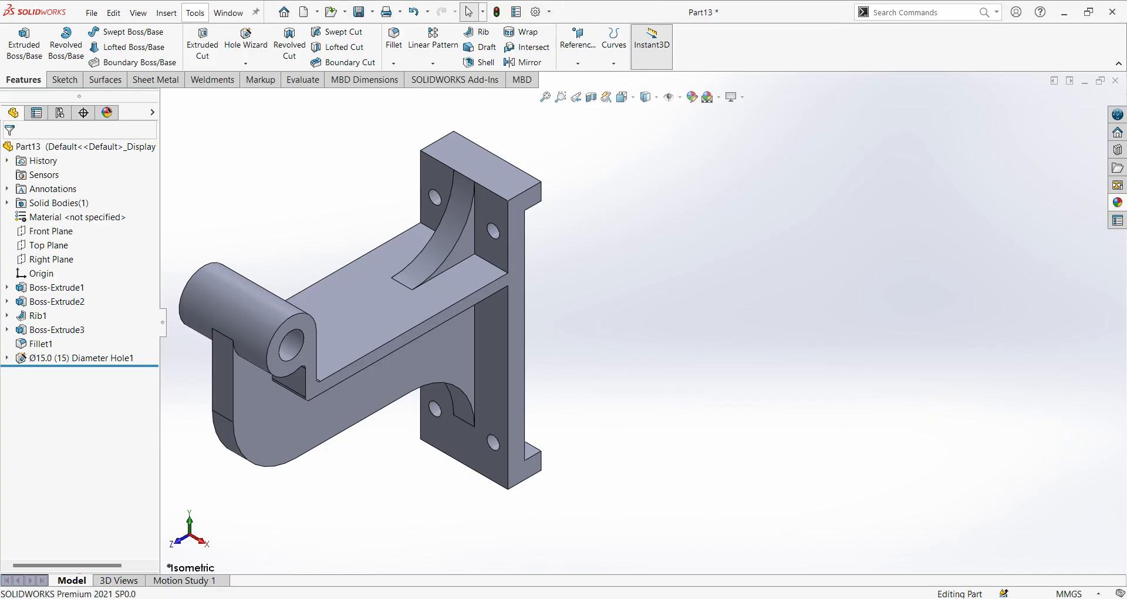
Fillet the four shelf-to-plate edges and the two inner edges of the plate's end lips with a 5 mm radius.
{"action": "left_click", "coordinate": [399, 42]}
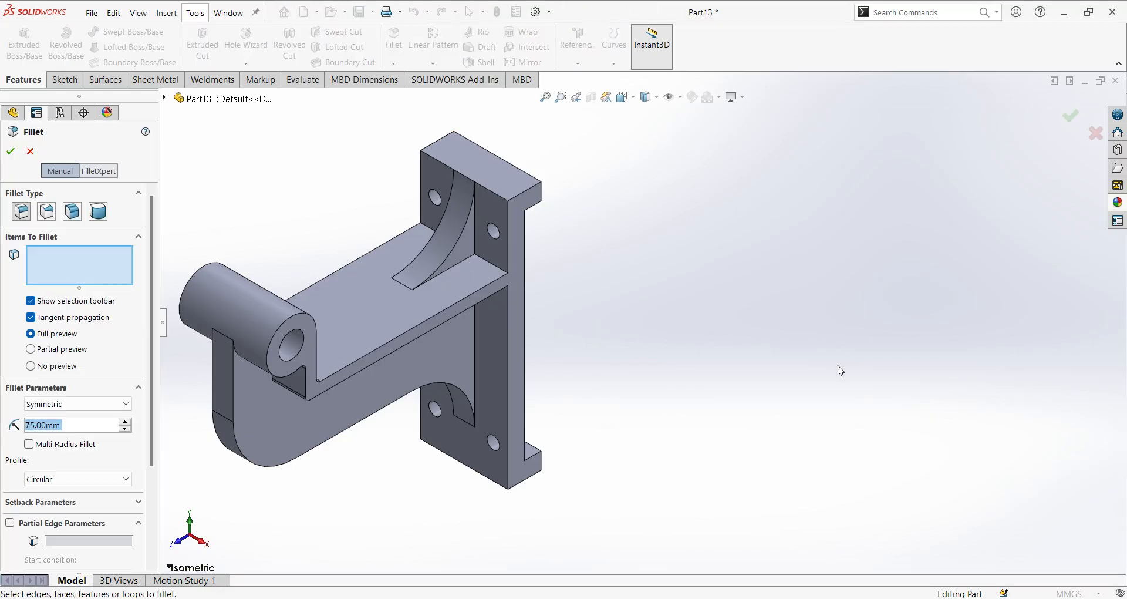
{"action": "type", "text": "5"}
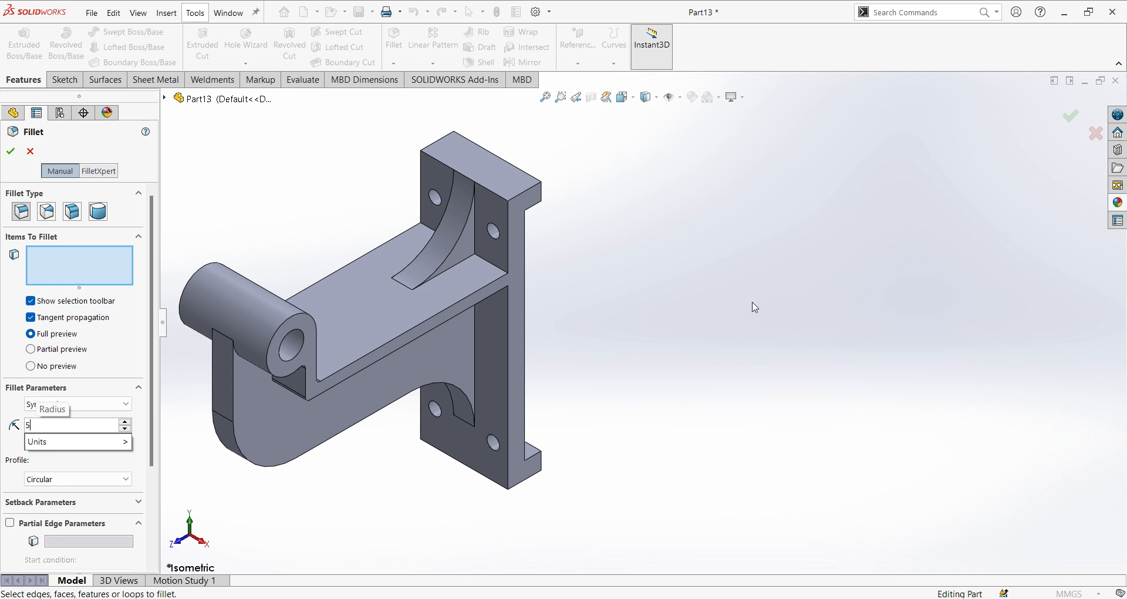
{"action": "left_click", "coordinate": [496, 270]}
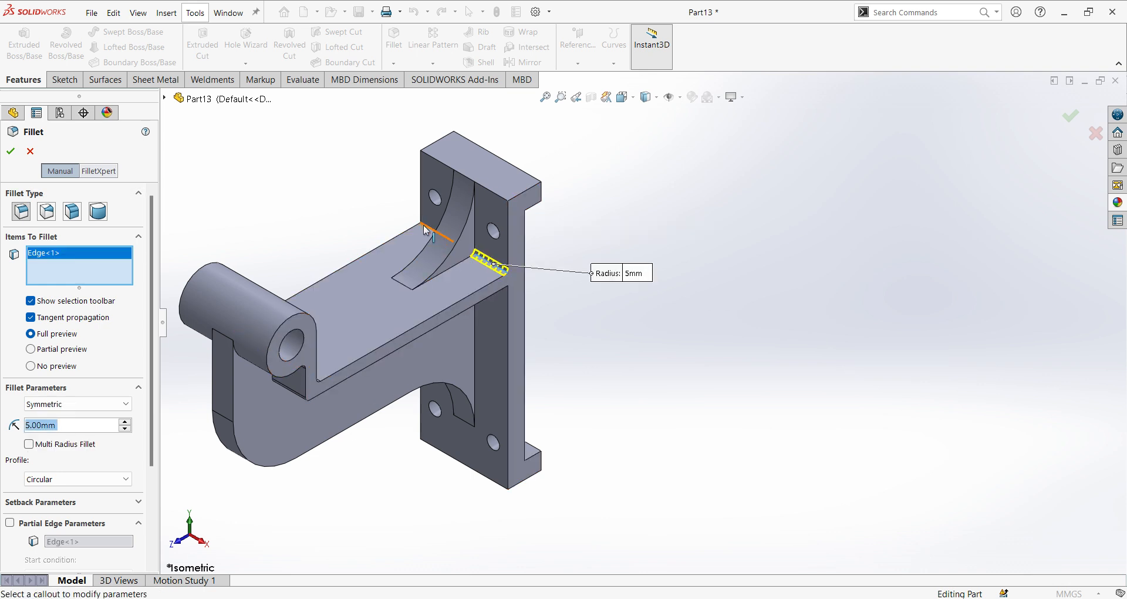
{"action": "left_click", "coordinate": [436, 230]}
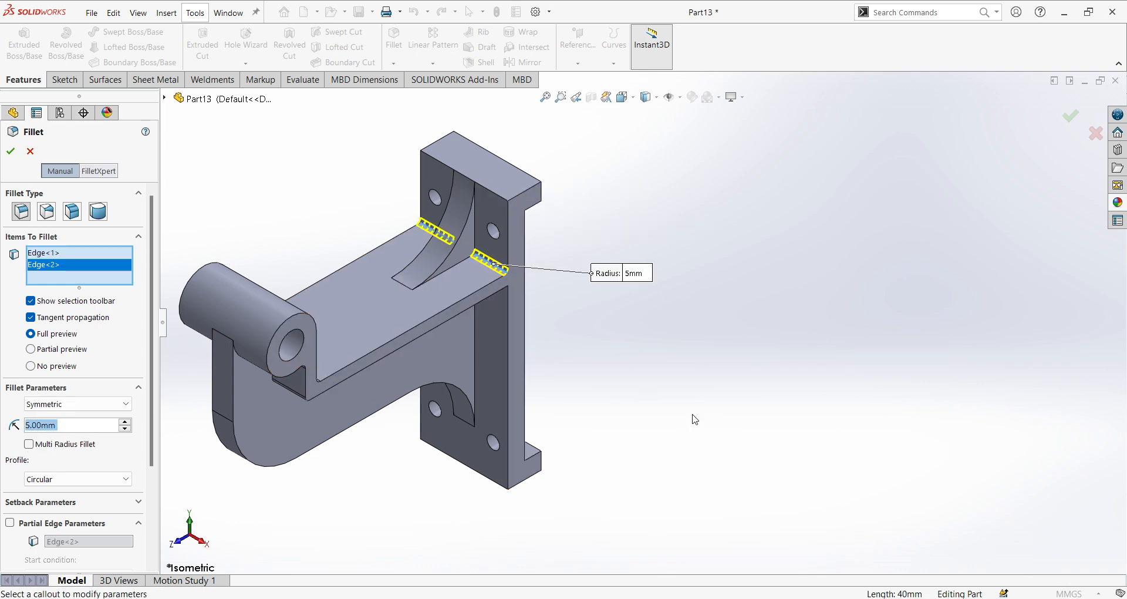
{"action": "middle_click_drag", "start_coordinate": [694, 419], "coordinate": [634, 354]}
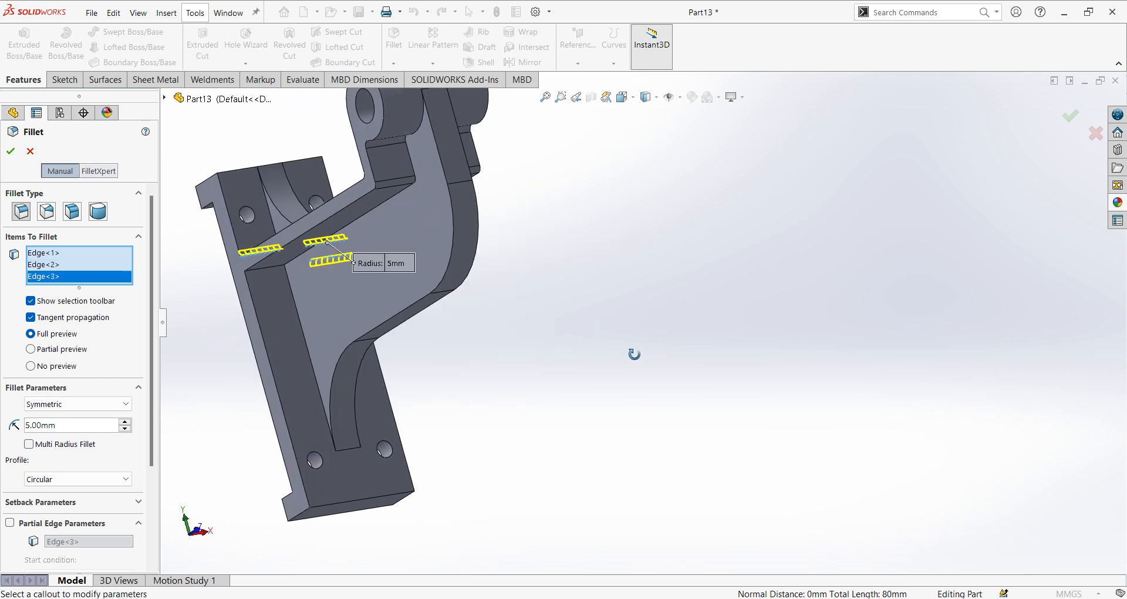
{"action": "left_click", "coordinate": [274, 271]}
{"action": "middle_click_drag", "start_coordinate": [634, 387], "coordinate": [417, 363]}
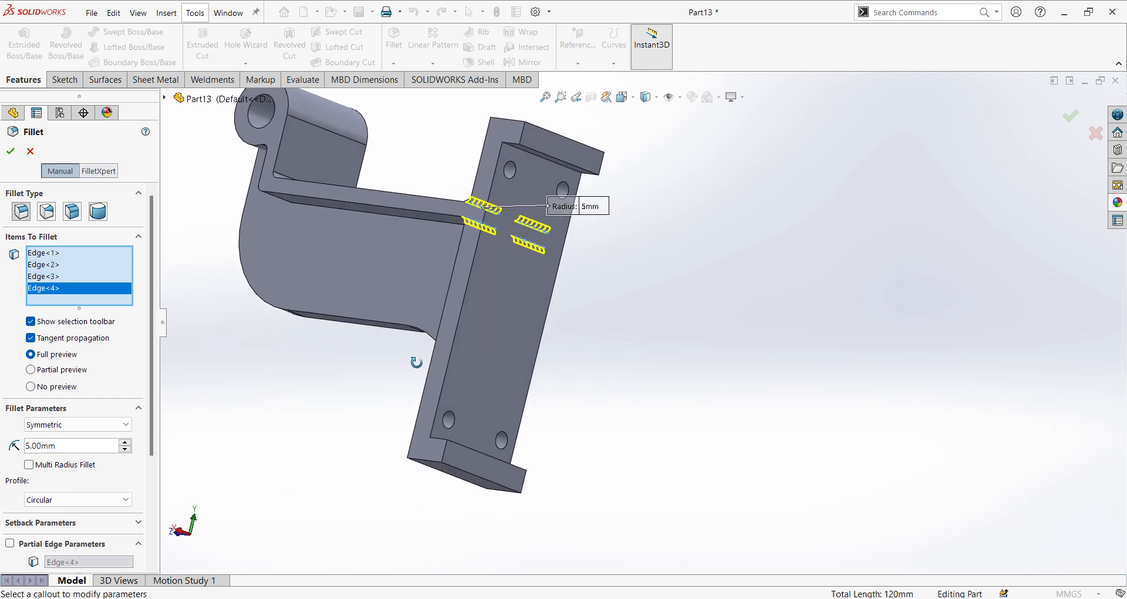
{"action": "left_click", "coordinate": [560, 175]}
{"action": "middle_click_drag", "start_coordinate": [560, 175], "coordinate": [599, 420]}
{"action": "left_click", "coordinate": [515, 479]}
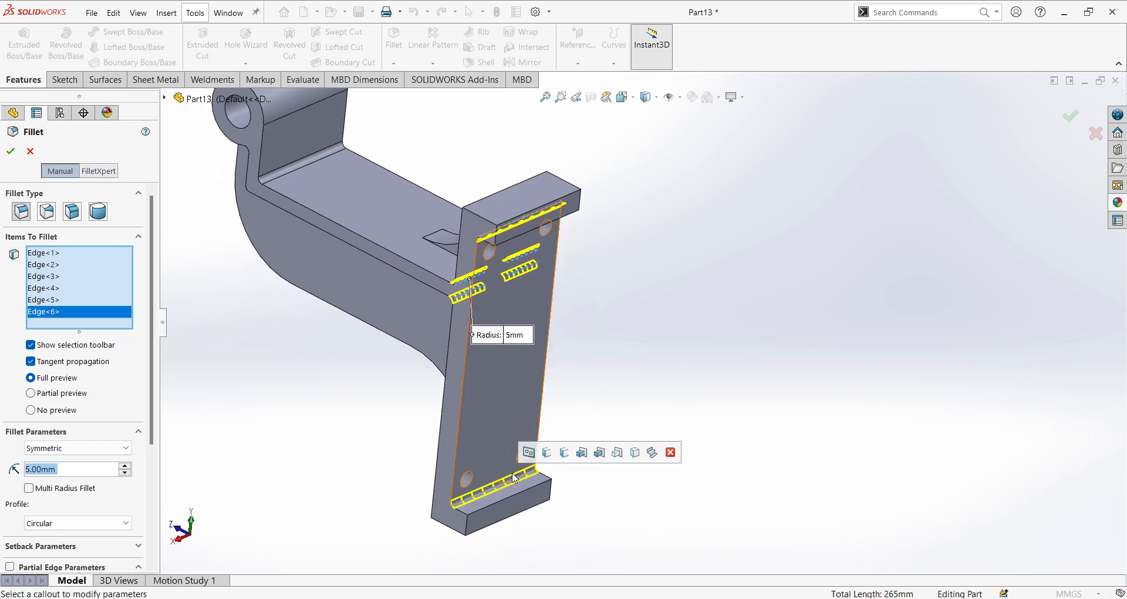
{"action": "left_click", "coordinate": [12, 151]}
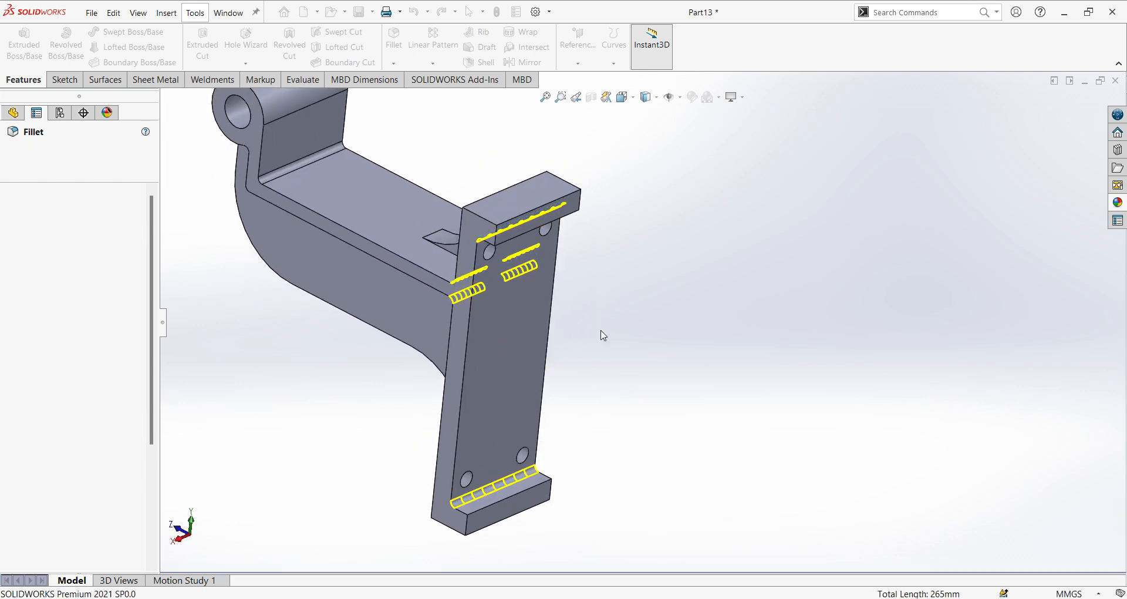
Apply the brushed steel appearance from the Metal category to the whole part, shown in isometric view.
{"action": "middle_click_drag", "start_coordinate": [468, 357], "coordinate": [600, 349]}
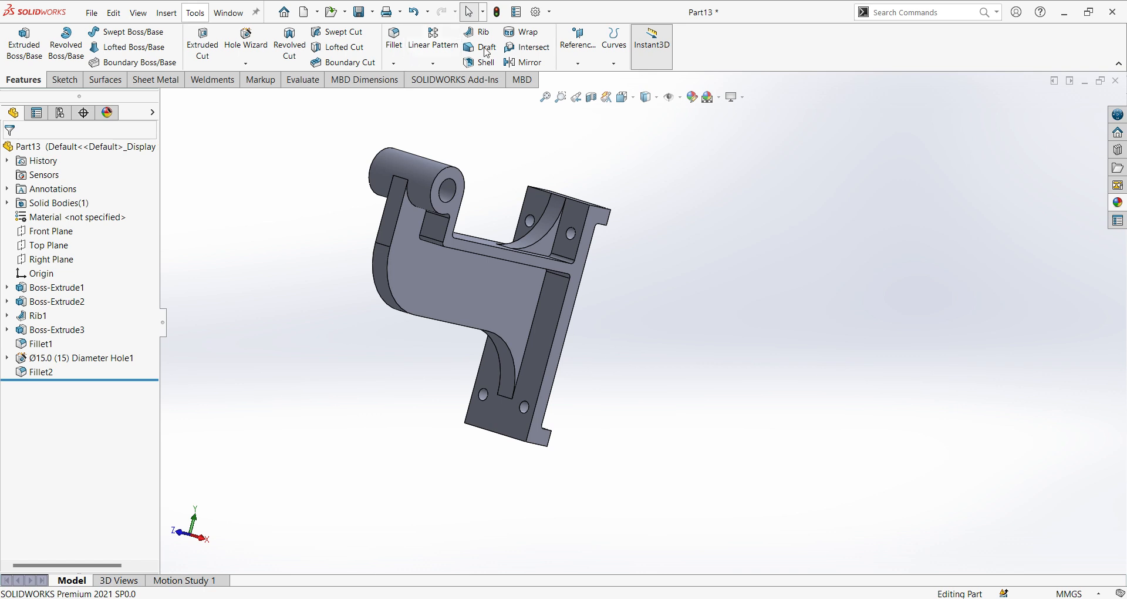
{"action": "middle_click_drag", "start_coordinate": [645, 227], "coordinate": [641, 289]}
{"action": "key", "text": "ctrl+7"}
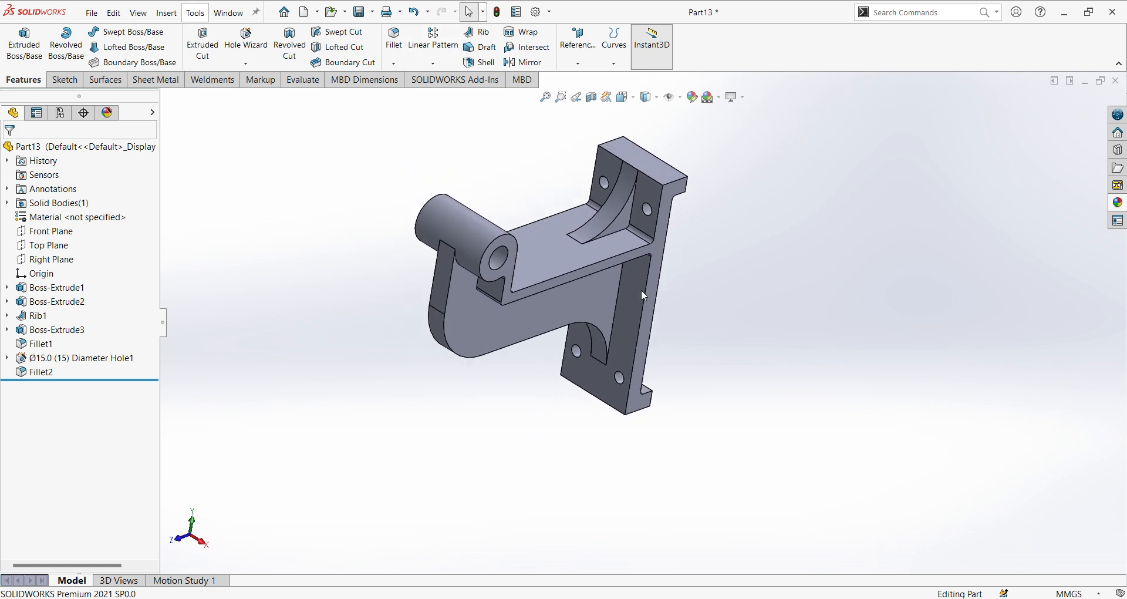
{"action": "left_click", "coordinate": [1118, 203]}
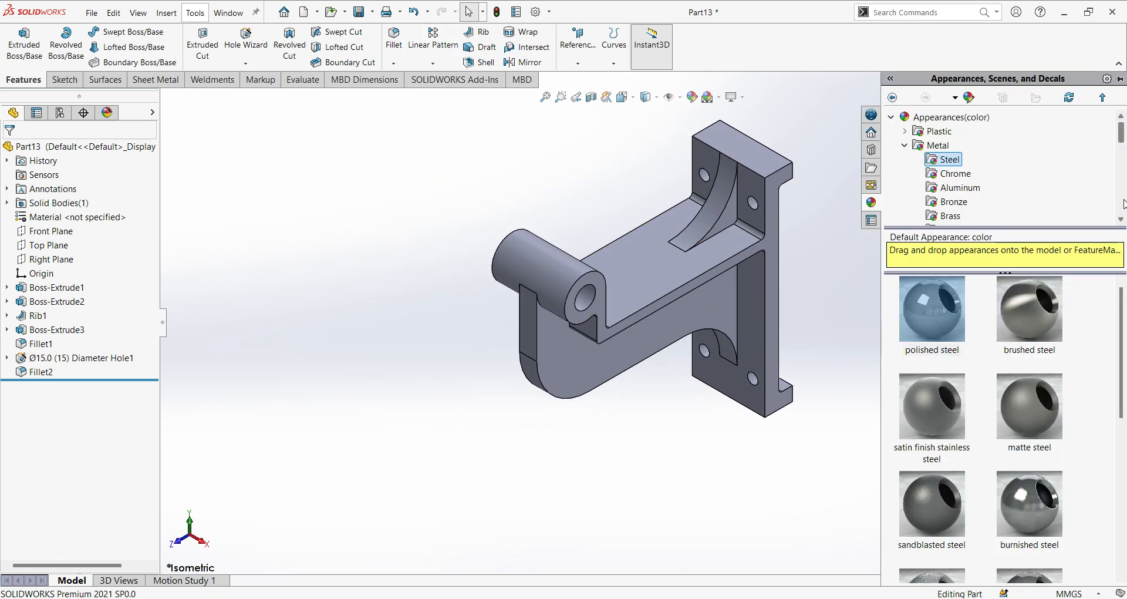
{"action": "double_click", "coordinate": [1022, 336]}
{"action": "left_click", "coordinate": [693, 457]}
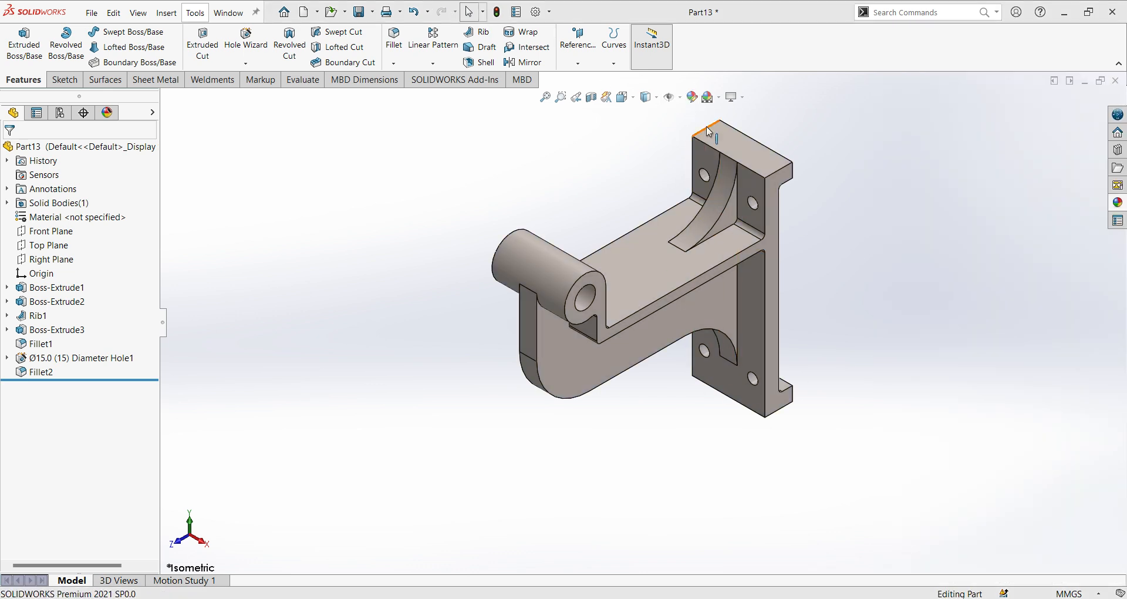
Try several pastel colors on the part's brushed steel appearance and set it to light pink from the standard palette.
{"action": "left_click", "coordinate": [692, 100]}
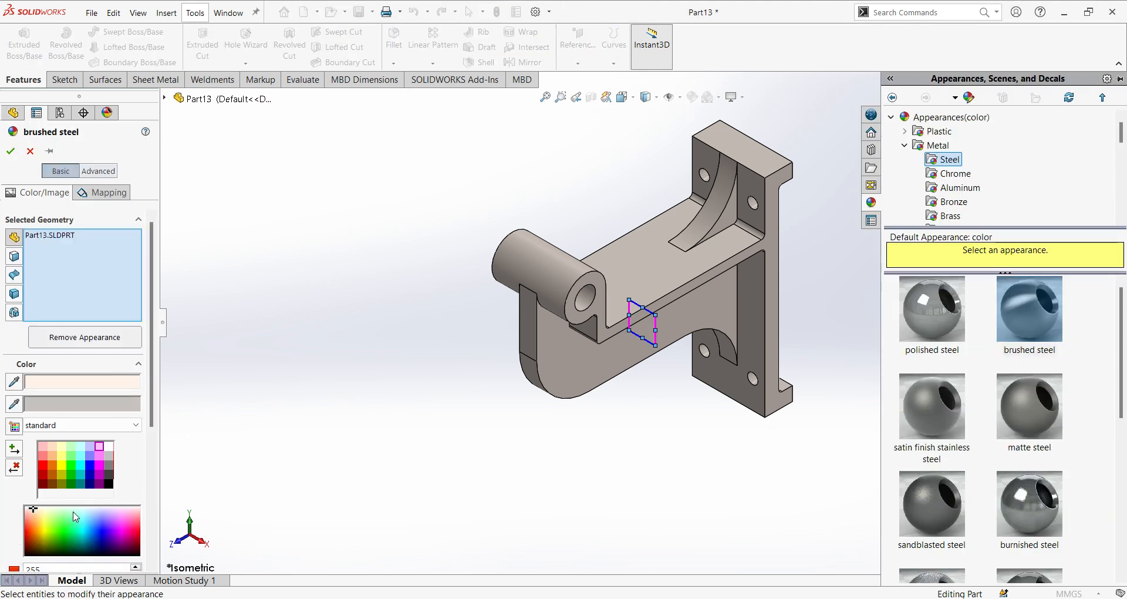
{"action": "left_click", "coordinate": [42, 449]}
{"action": "left_click", "coordinate": [52, 450]}
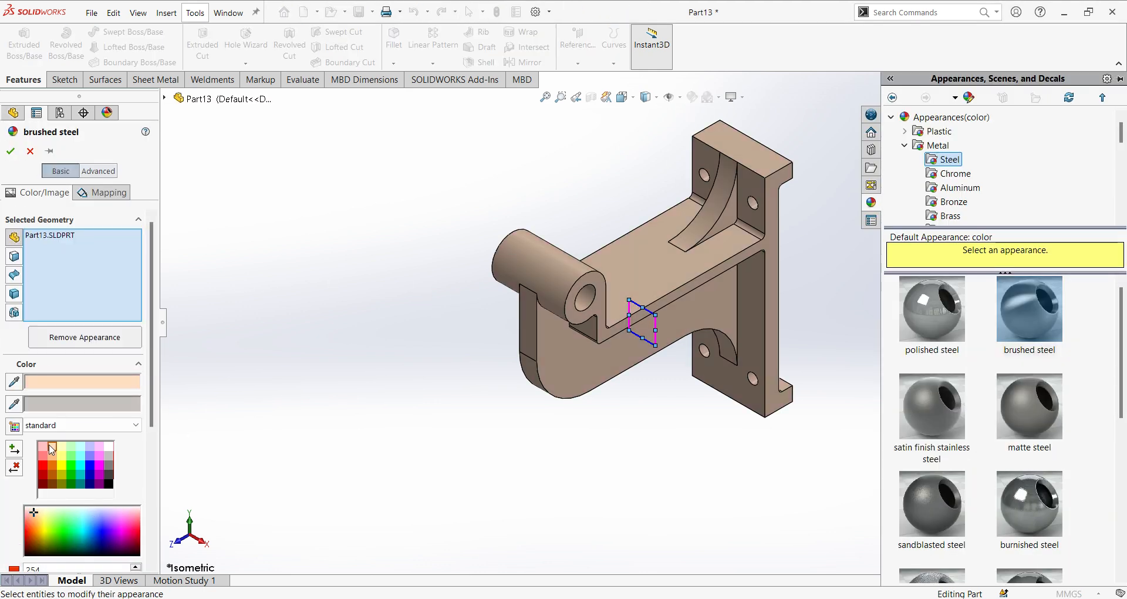
{"action": "left_click", "coordinate": [71, 447]}
{"action": "left_click", "coordinate": [81, 447]}
{"action": "left_click", "coordinate": [90, 447]}
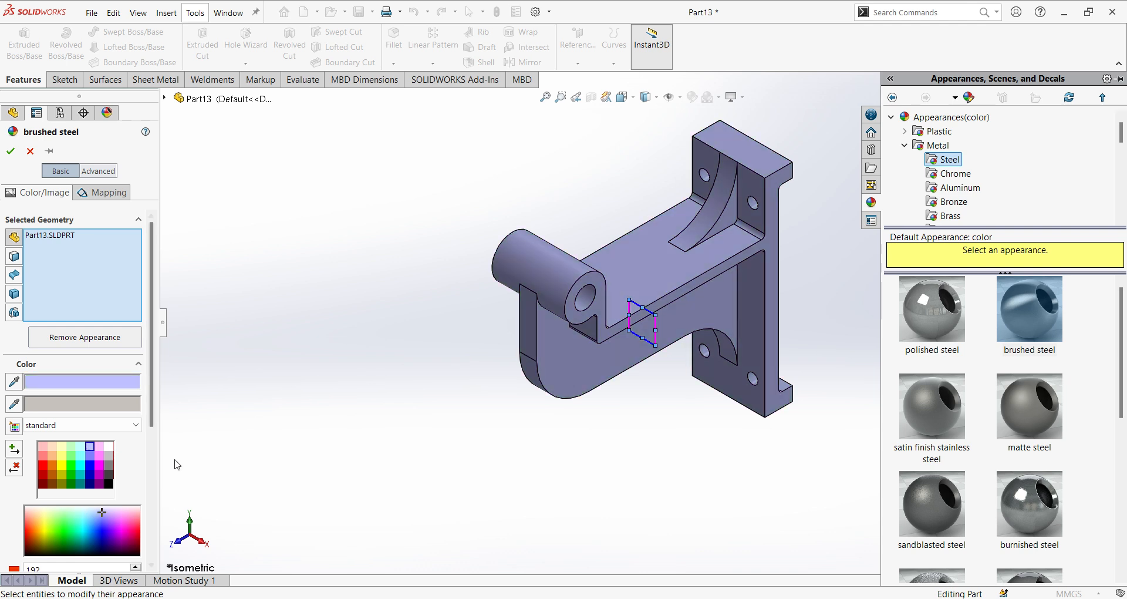
{"action": "left_click", "coordinate": [100, 448]}
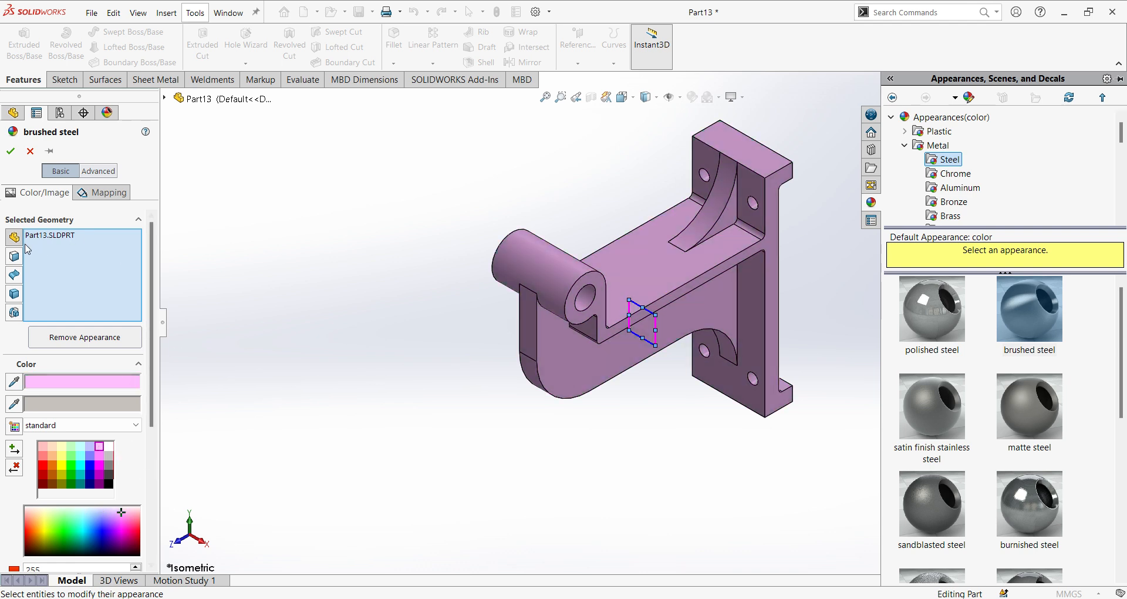
{"action": "left_click", "coordinate": [10, 151]}
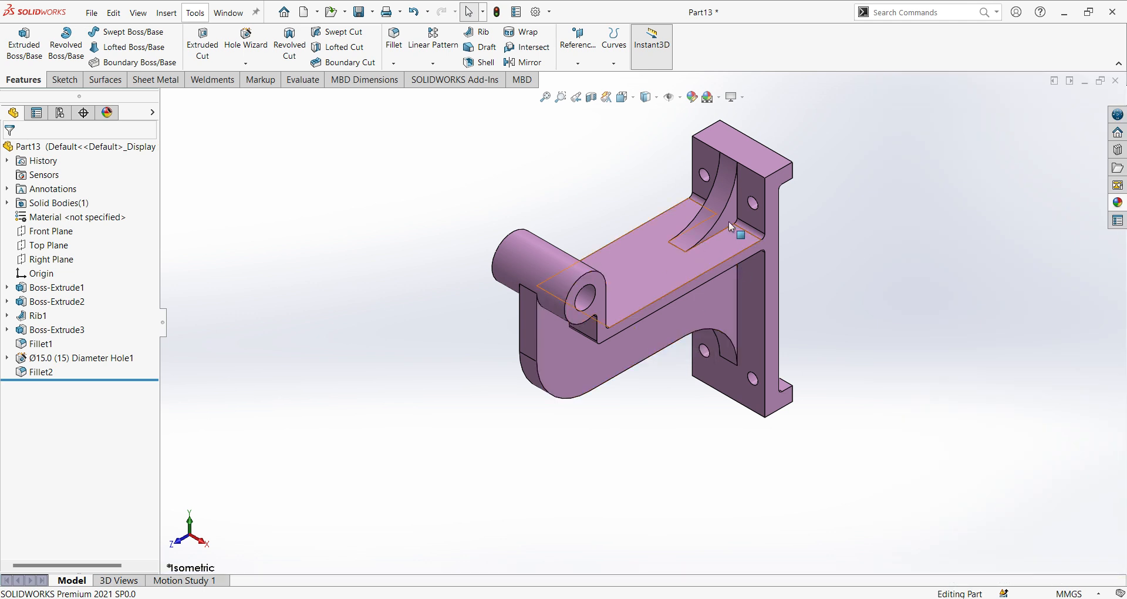
Compare the bracket with the SK 29.pdf drawing, examine the model from several sides and restore the isometric view.
{"action": "scroll", "coordinate": [874, 215], "scroll_direction": "down", "scroll_amount": 3}
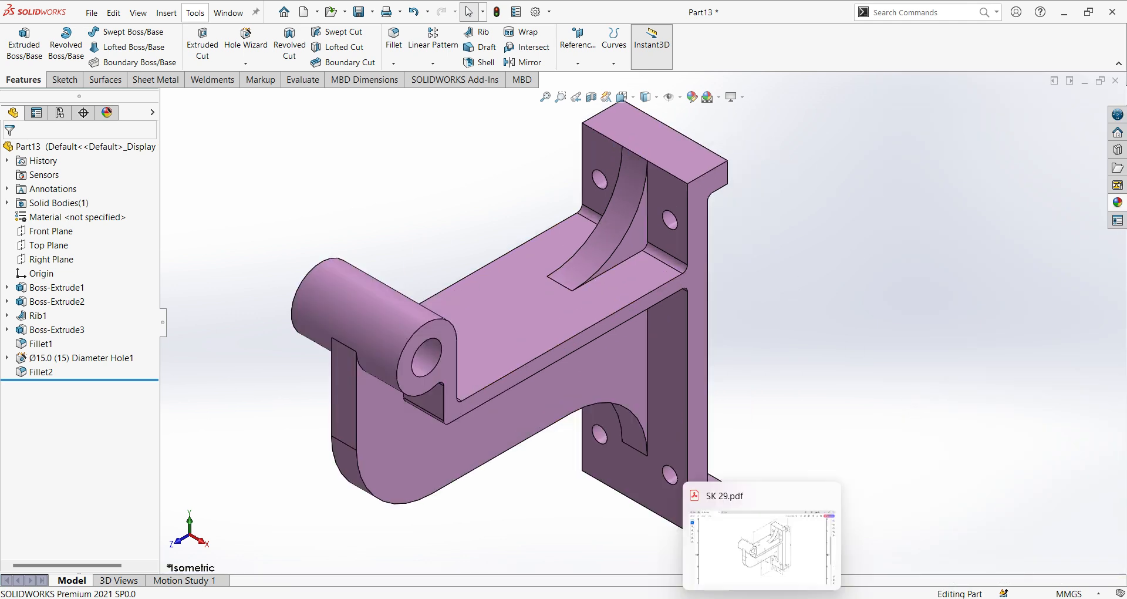
{"action": "left_click", "coordinate": [762, 598]}
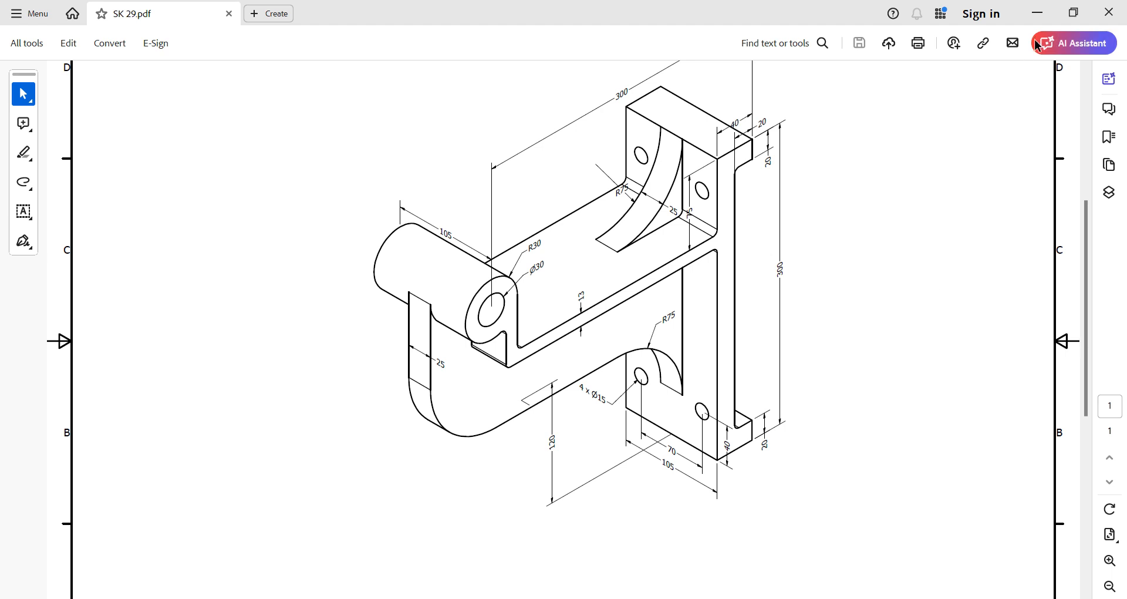
{"action": "left_click", "coordinate": [1037, 13]}
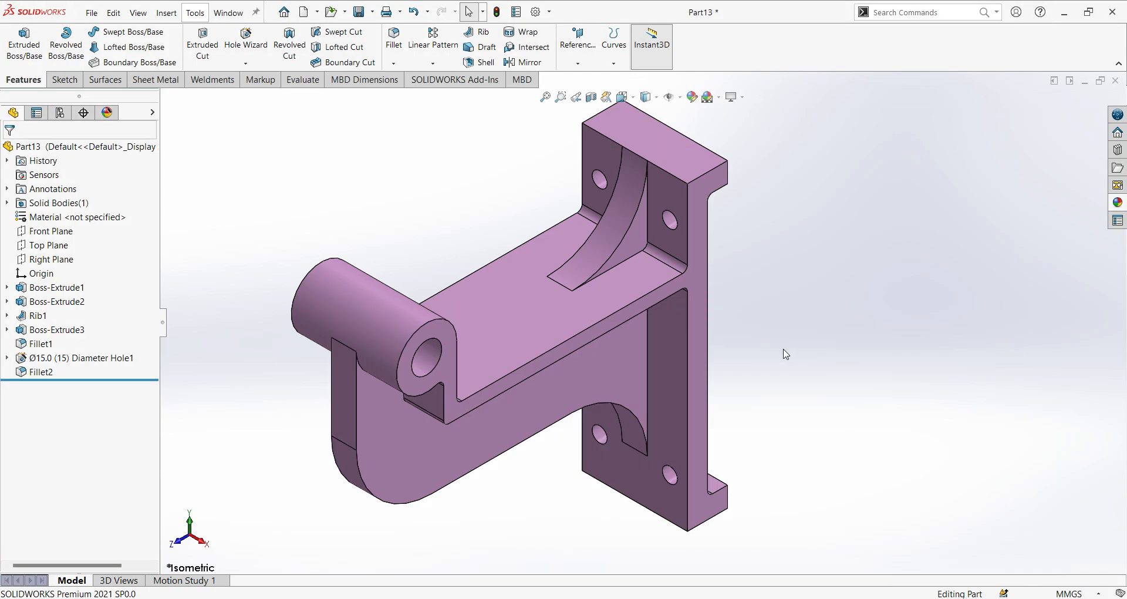
{"action": "middle_click_drag", "start_coordinate": [744, 380], "coordinate": [611, 362]}
{"action": "middle_click_drag", "start_coordinate": [854, 305], "coordinate": [846, 305]}
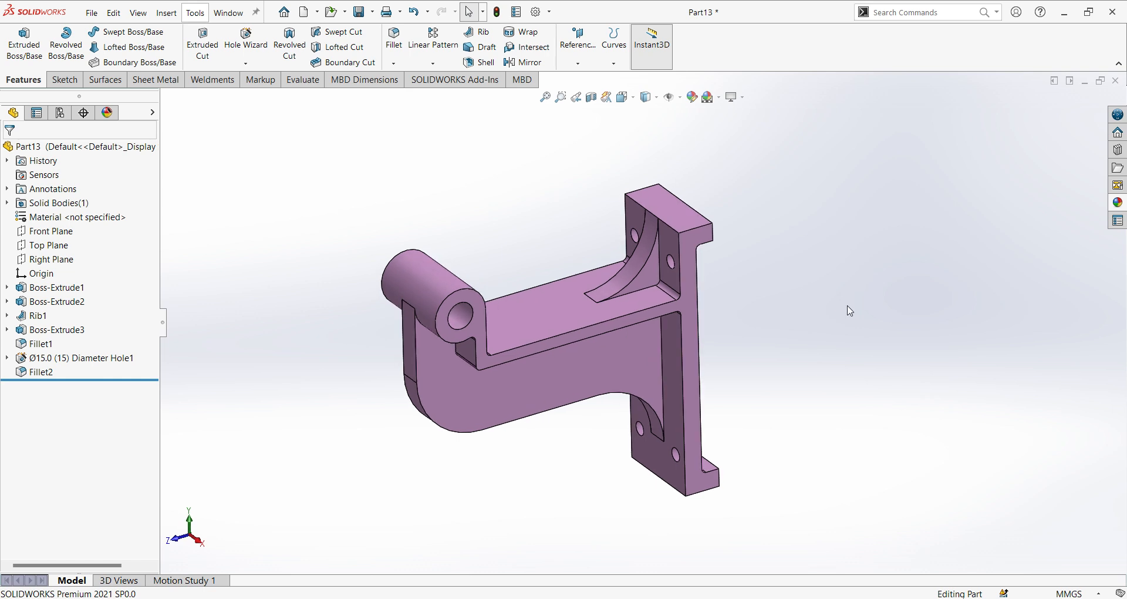
{"action": "scroll", "coordinate": [845, 299], "scroll_direction": "down", "scroll_amount": 4}
{"action": "scroll", "coordinate": [773, 315], "scroll_direction": "up", "scroll_amount": 4}
{"action": "middle_click_drag", "start_coordinate": [773, 315], "coordinate": [792, 297]}
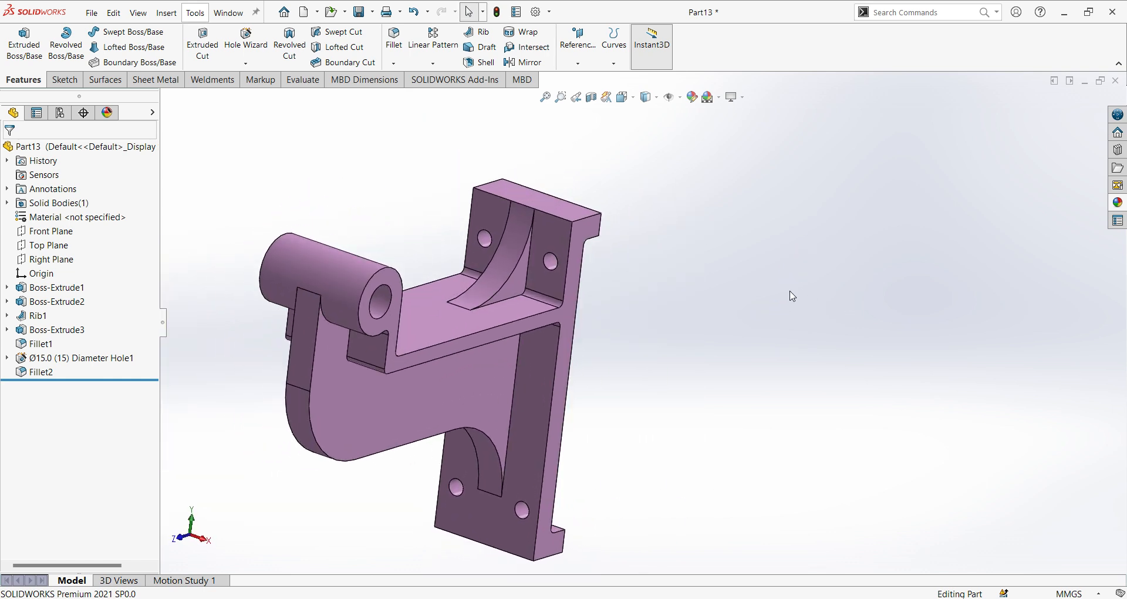
{"action": "key", "text": "ctrl+7"}
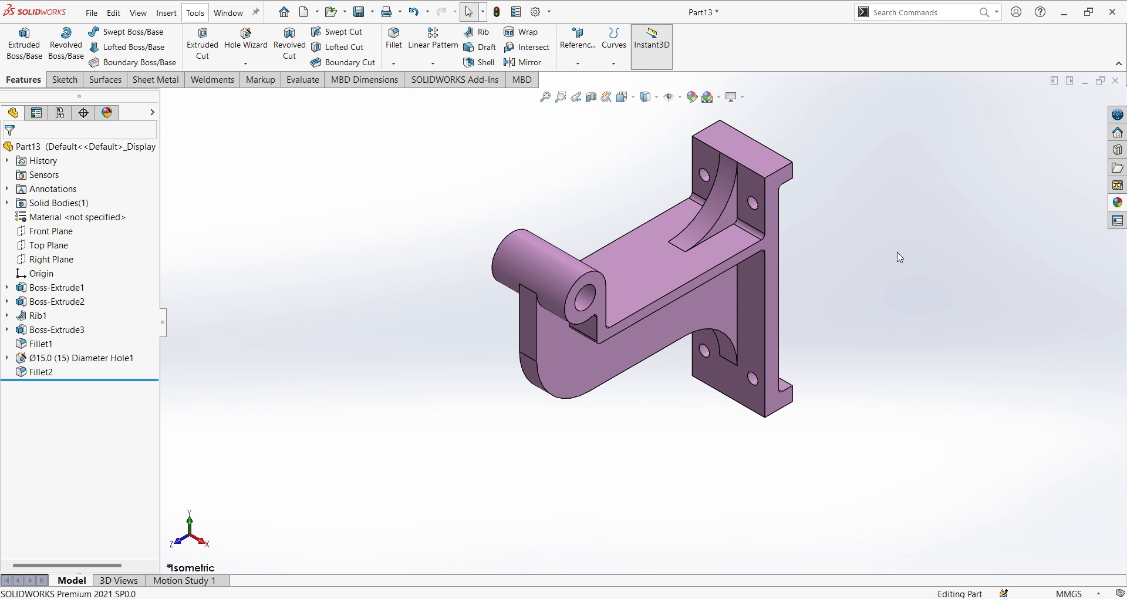
{"action": "middle_click_drag", "start_coordinate": [941, 246], "coordinate": [662, 339], "text": "ctrl"}
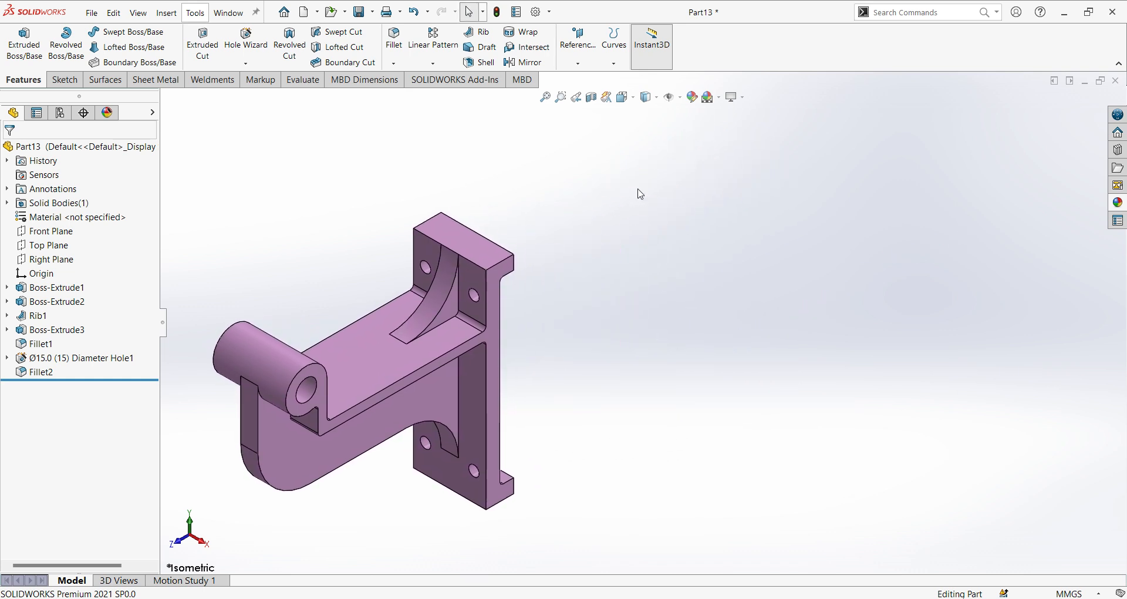